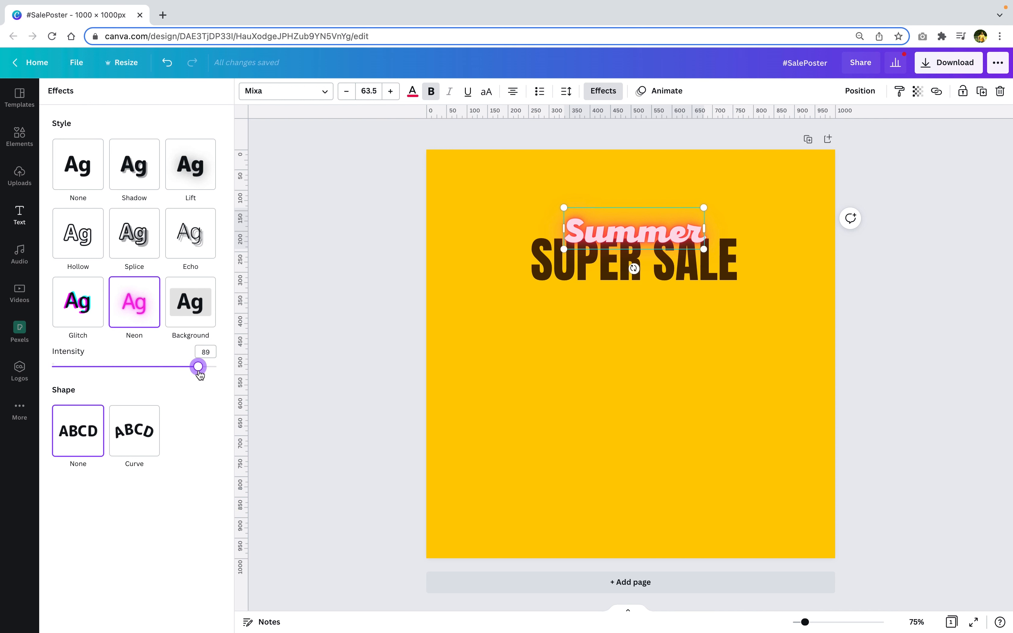
- Enlarge the neon "Summer" text to size 68.6 and set its colour to #FF0000
left_click_drag(705, 204, 716, 199)
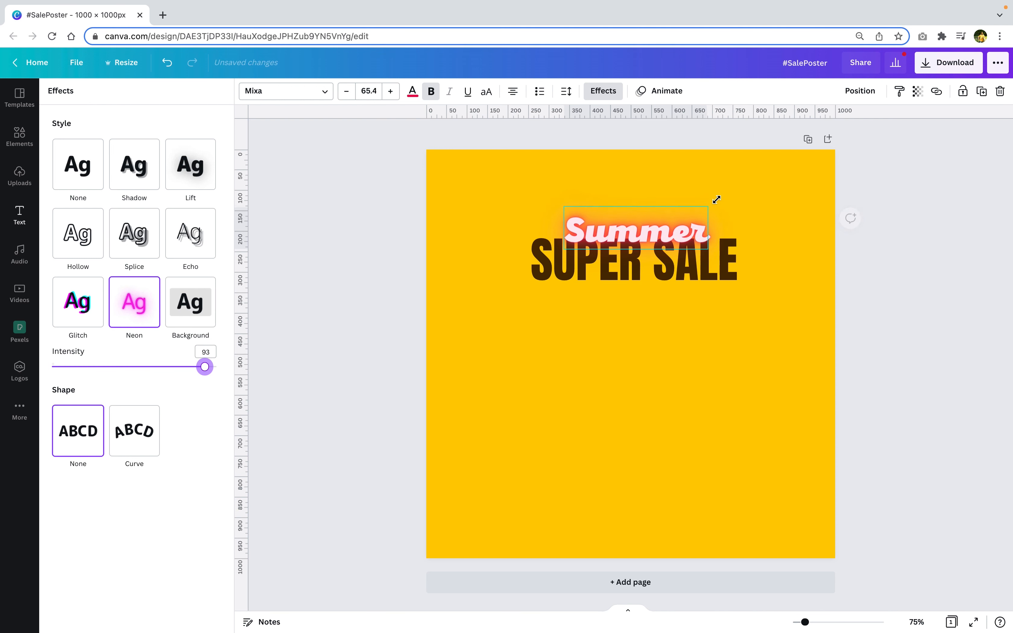
left_click_drag(677, 234, 669, 238)
left_click(412, 94)
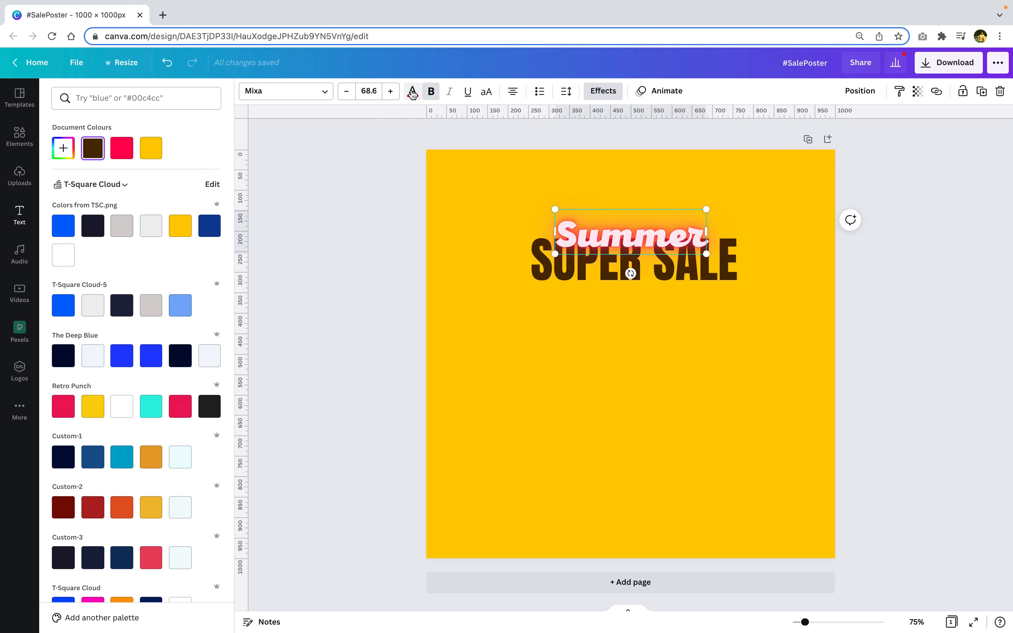
left_click(63, 148)
left_click_drag(193, 242, 208, 244)
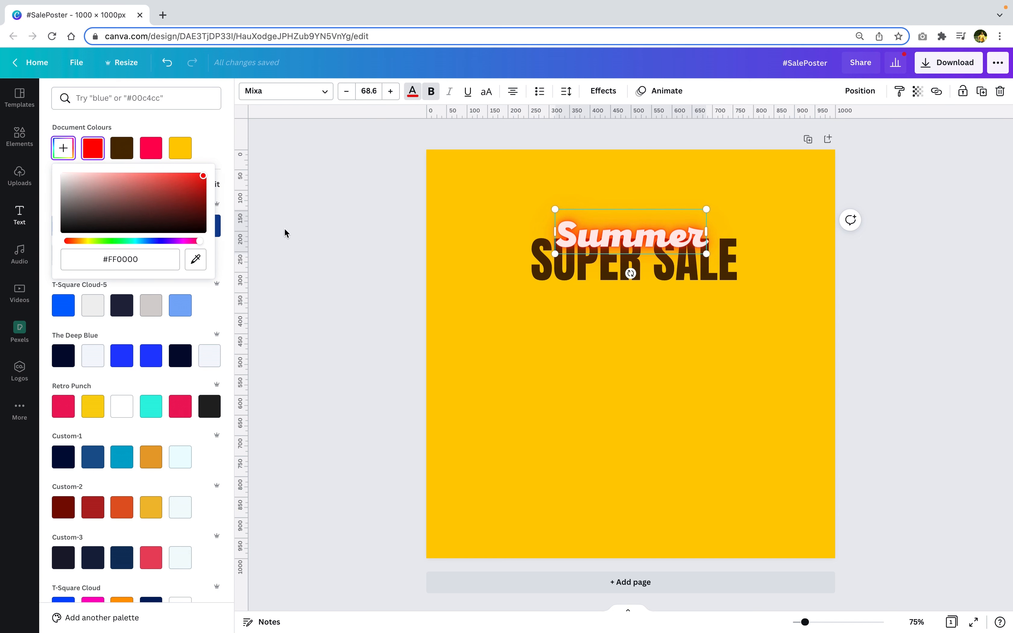
left_click(836, 226)
- Nudge "Summer" up slightly and append "!" to the SUPER SALE headline
left_click_drag(624, 236, 624, 231)
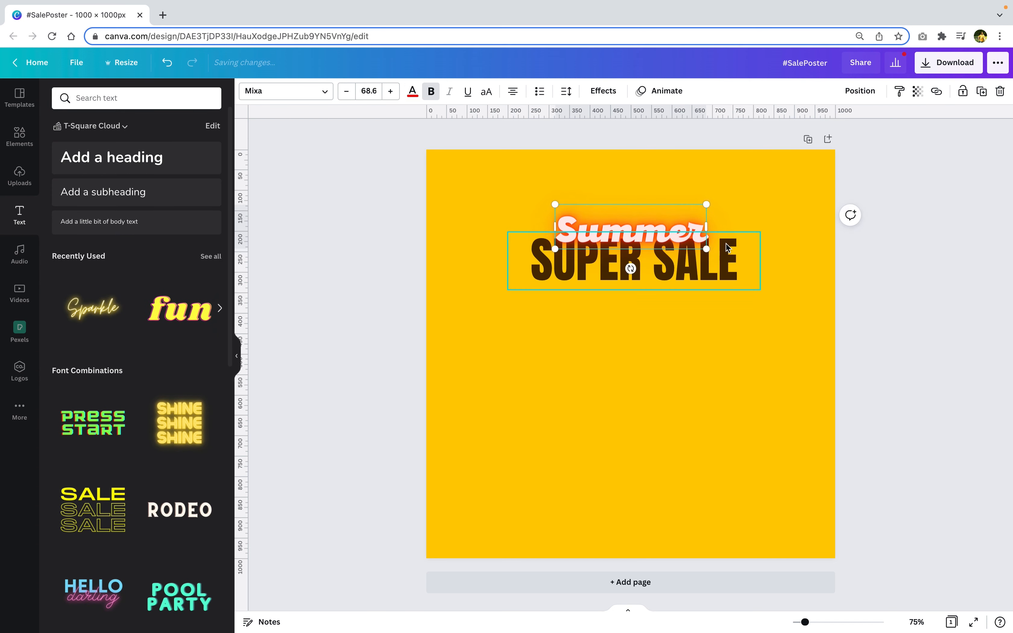
double_click(727, 247)
type("!")
left_click(958, 204)
- Move the "Summer" and "SUPER SALE!" texts up slightly together
left_click(674, 235)
left_click_drag(673, 236, 705, 259)
left_click(706, 264, "shift")
left_click(888, 222)
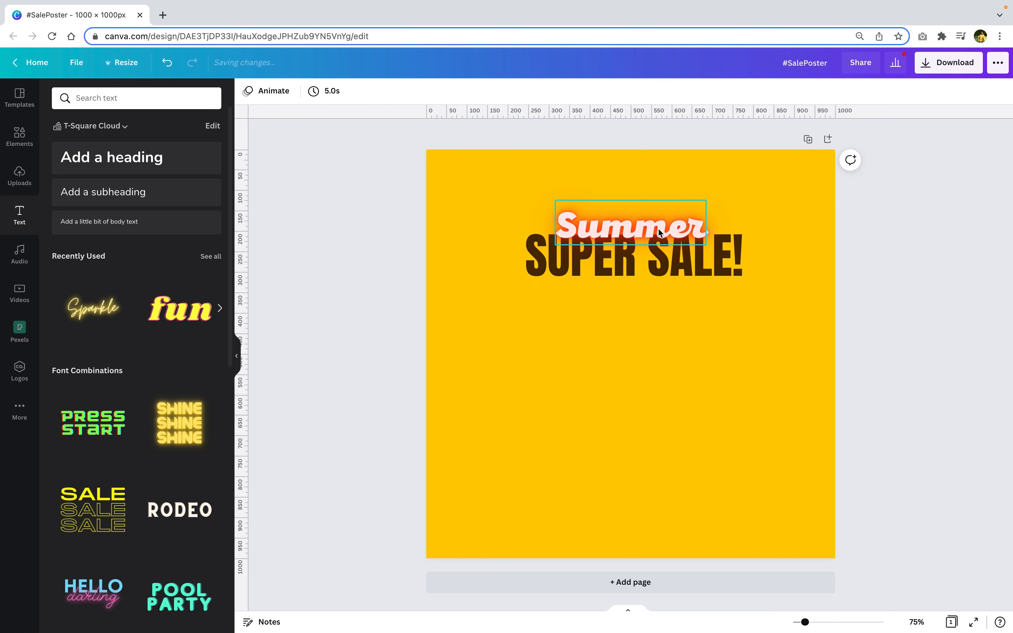
- Apply the Bounce text animation to the "Summer" text
left_click(658, 229)
left_click(665, 91)
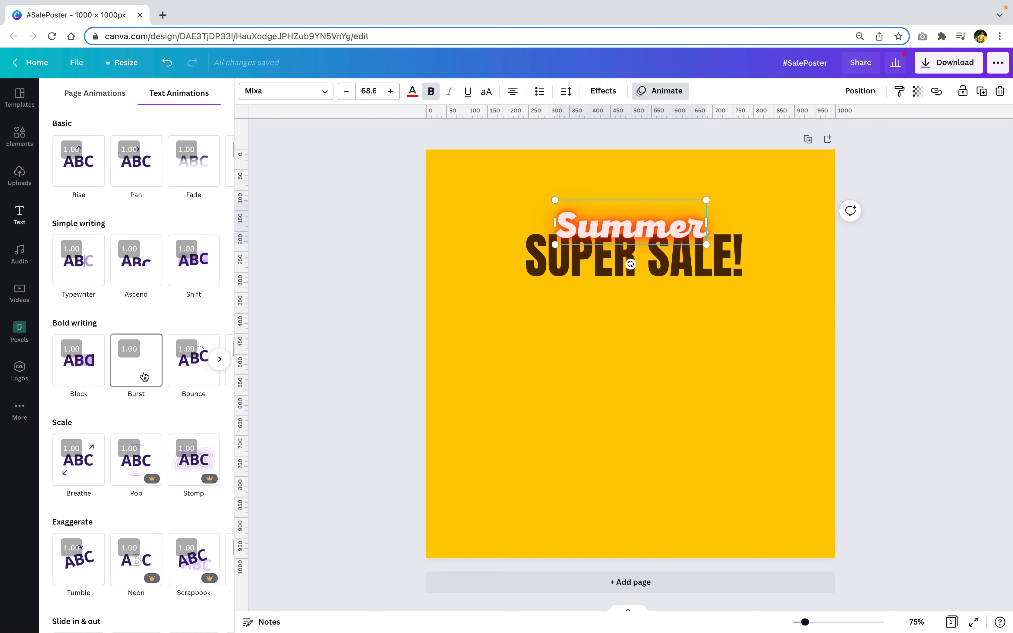
left_click(188, 368)
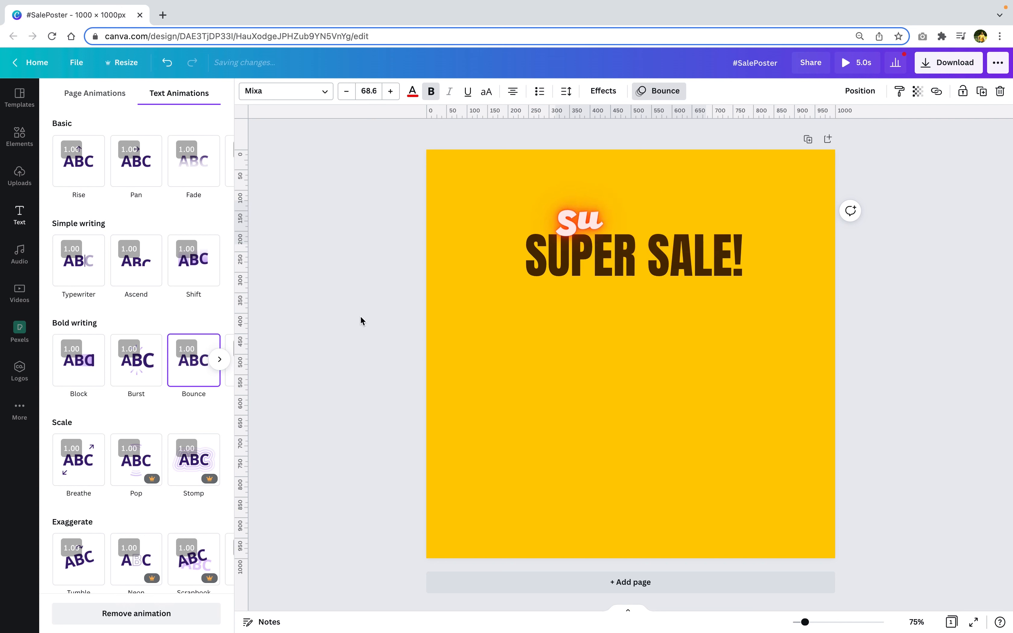
- Apply the Burst text animation to the "SUPER SALE!" headline
left_click(578, 266)
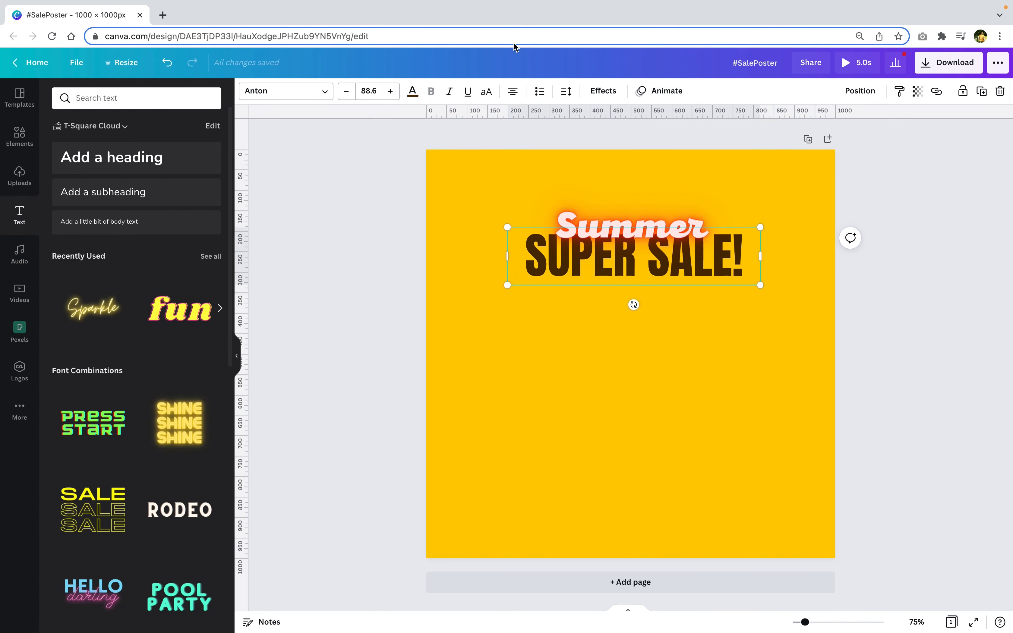
left_click(662, 91)
left_click(141, 379)
- Select both title texts and move them higher, centred horizontally on the poster
left_click(634, 221)
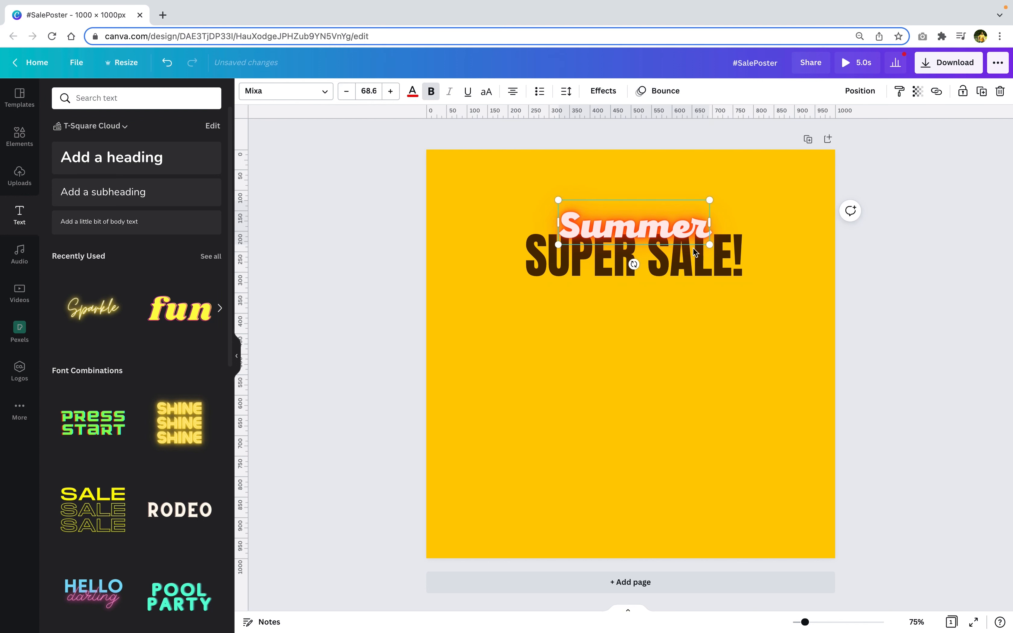
left_click(699, 265, "shift")
left_click_drag(699, 266, 669, 259)
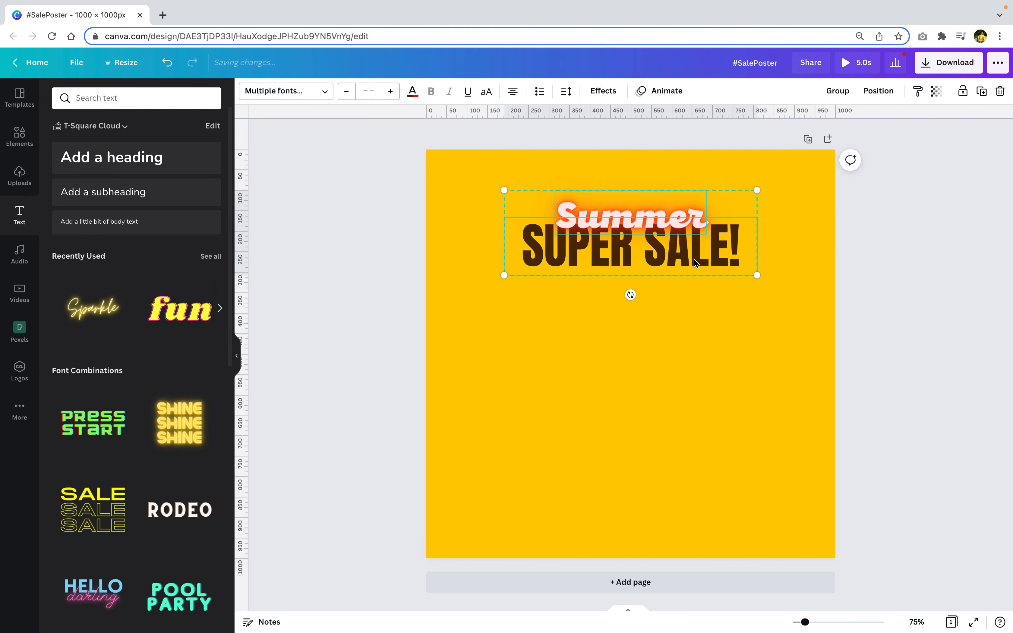
left_click(896, 303)
- Browse the Gradient elements and add the purple-to-yellow blob with small dots to the poster
left_click(19, 136)
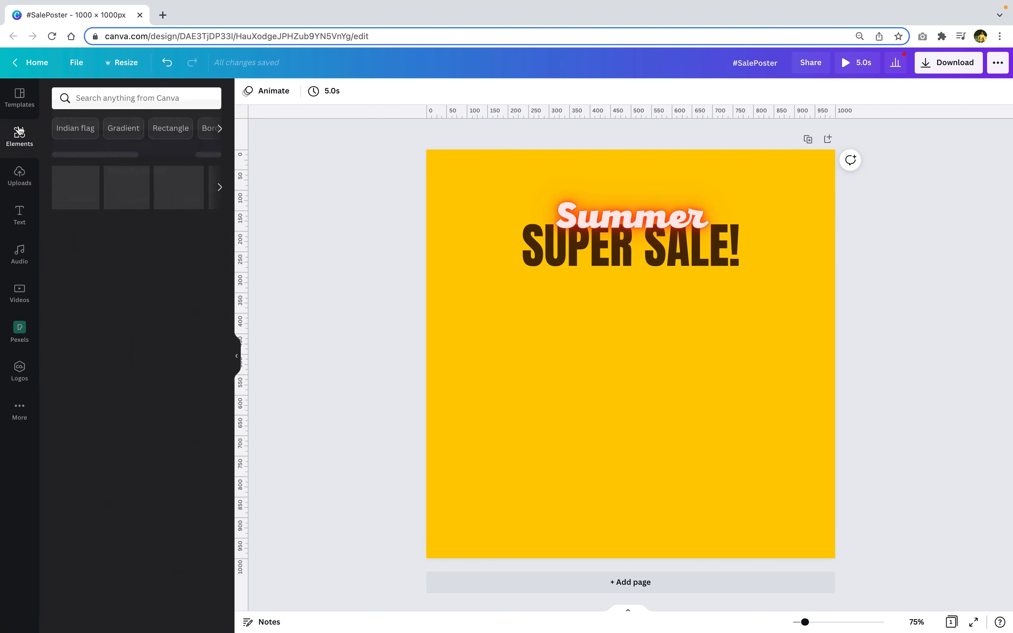
left_click(120, 130)
scroll(91, 480, "down", 9)
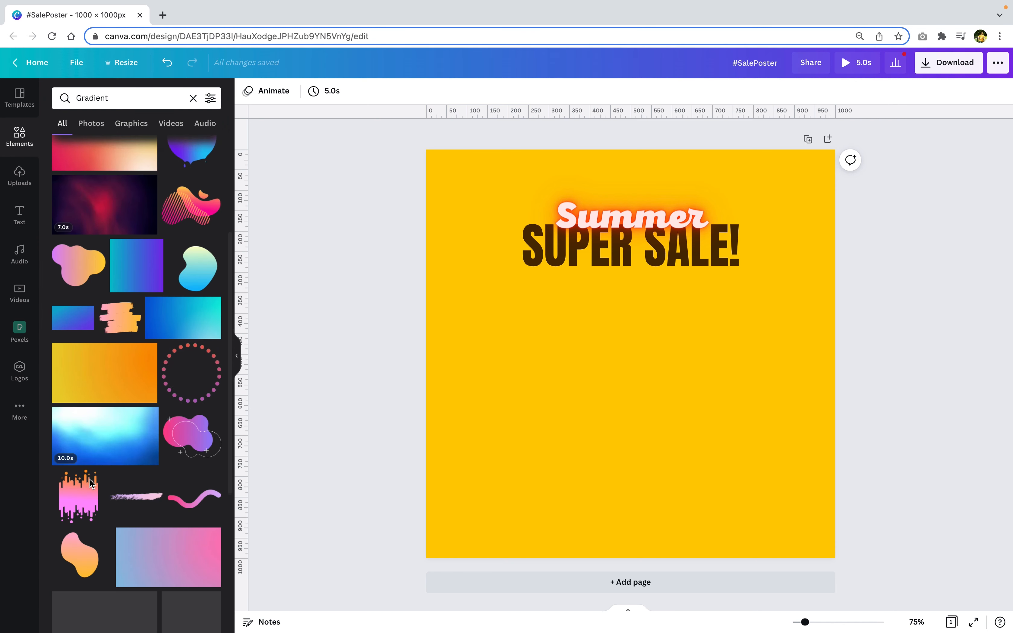
scroll(90, 480, "down", 10)
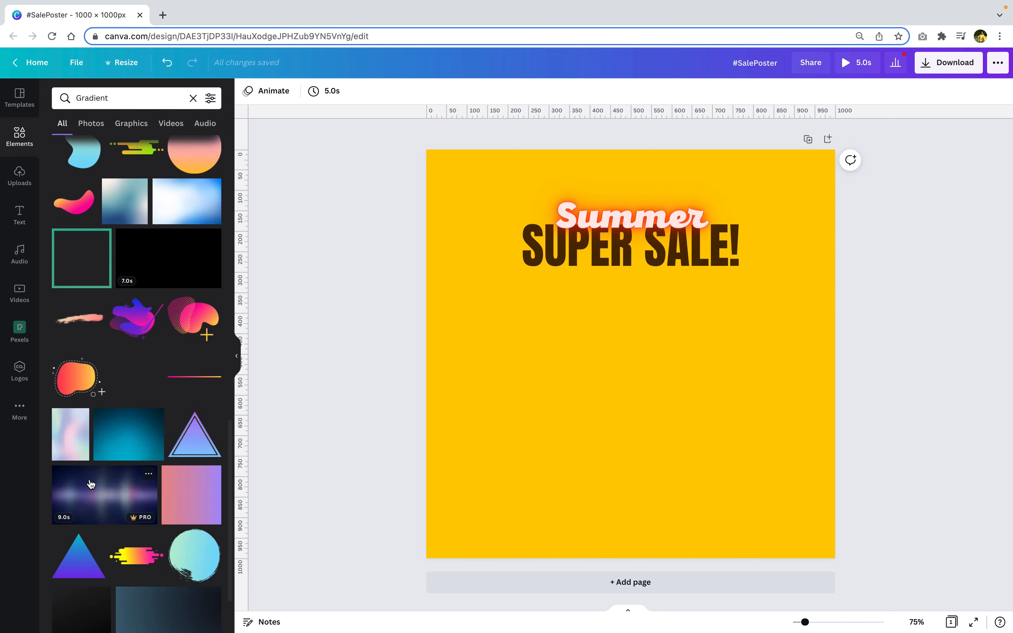
scroll(90, 483, "down", 10)
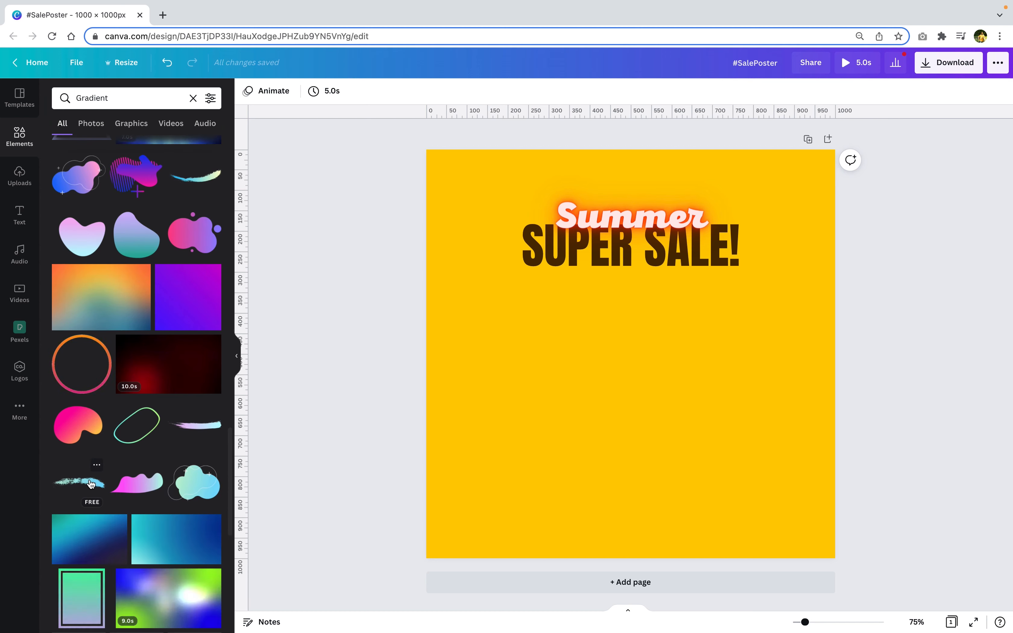
left_click(181, 515)
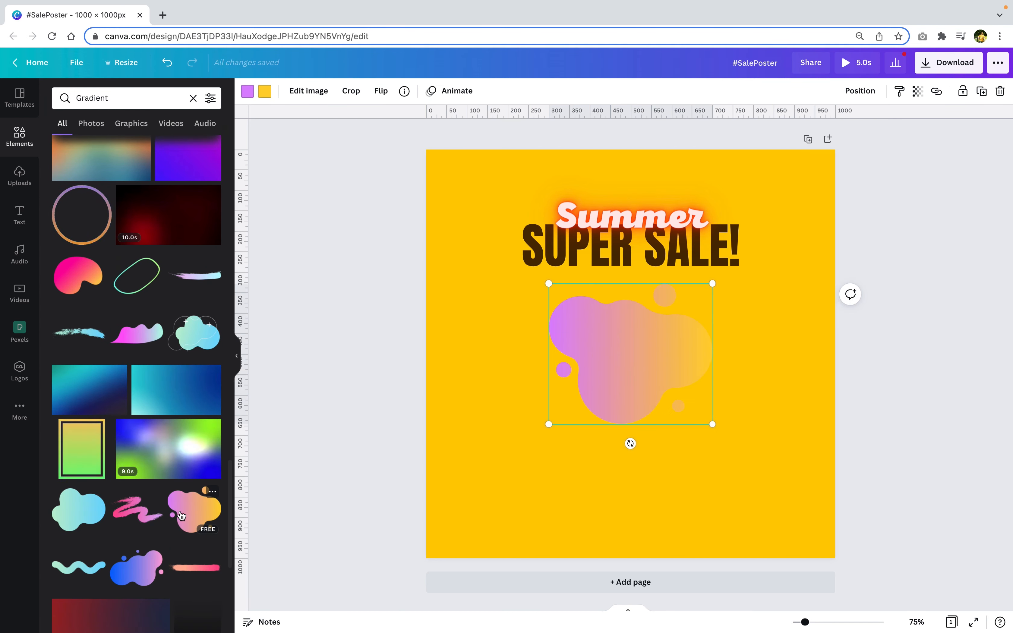
- Enlarge the gradient blob and change its purple colour to orange
left_click_drag(712, 285, 767, 244)
left_click(247, 91)
left_click(69, 150)
left_click_drag(175, 242, 75, 247)
left_click_drag(146, 186, 176, 172)
left_click(902, 299)
- Enlarge the blob further and rotate it beneath the headline so its orange side faces the poster's lower right
left_click(714, 413)
left_click_drag(575, 260, 594, 443)
left_click_drag(771, 309, 794, 319)
left_click_drag(590, 461, 724, 196)
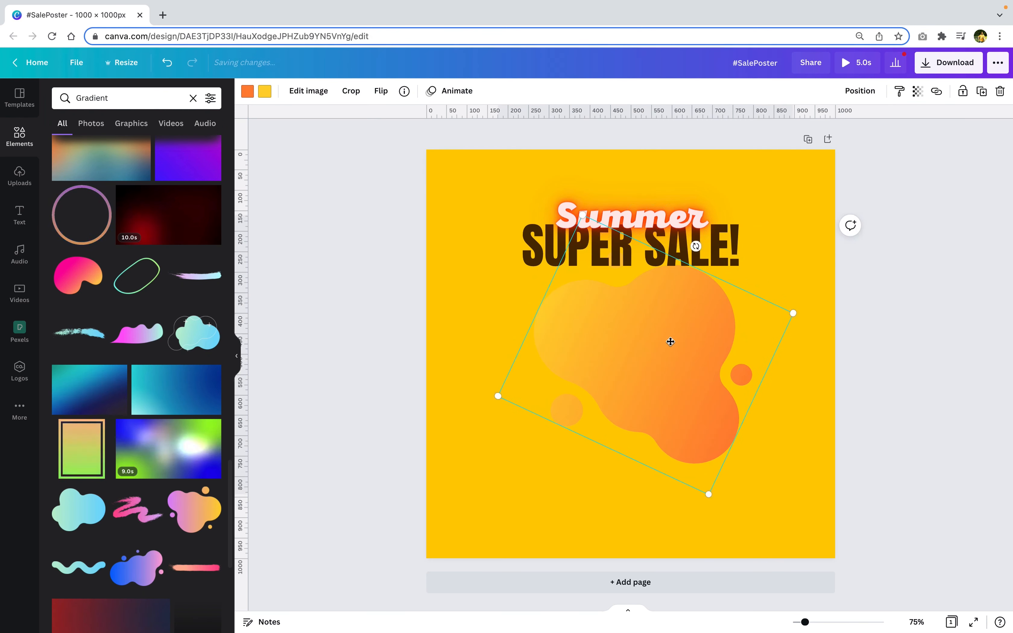
left_click(890, 309)
- Add a "75" text on the blob and a separate "%" text beside it
type("t75")
left_click(961, 304)
left_click_drag(636, 330, 668, 335)
type("%")
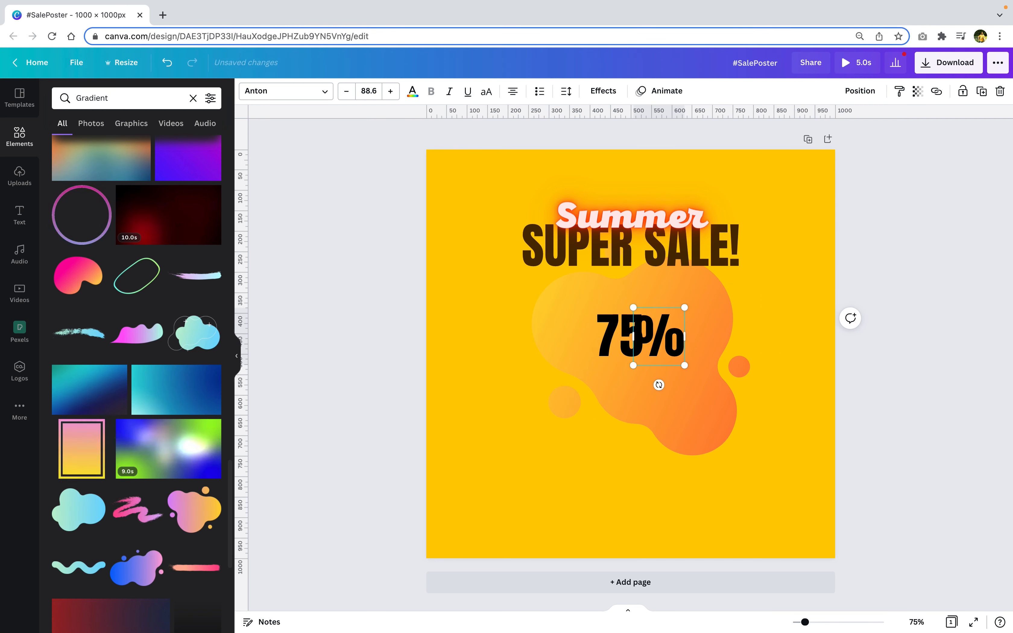
- Shrink the "%" to size 38.5 next to the upper half of "75" and duplicate it below as "OFF"
left_click_drag(641, 350, 666, 321)
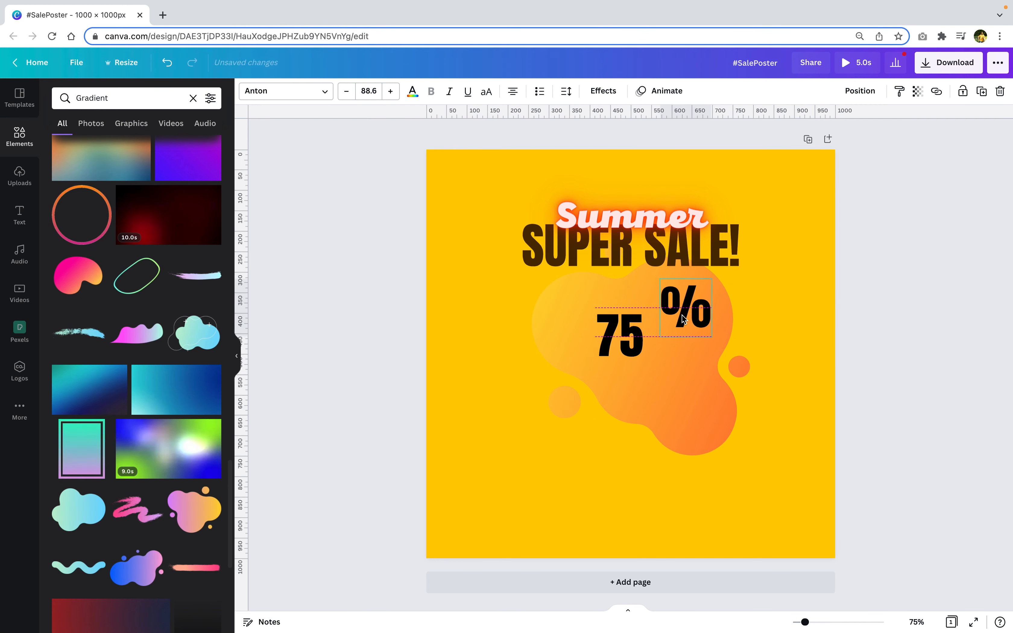
left_click_drag(710, 281, 663, 346)
key("super+d")
left_click(796, 352)
left_click(658, 326)
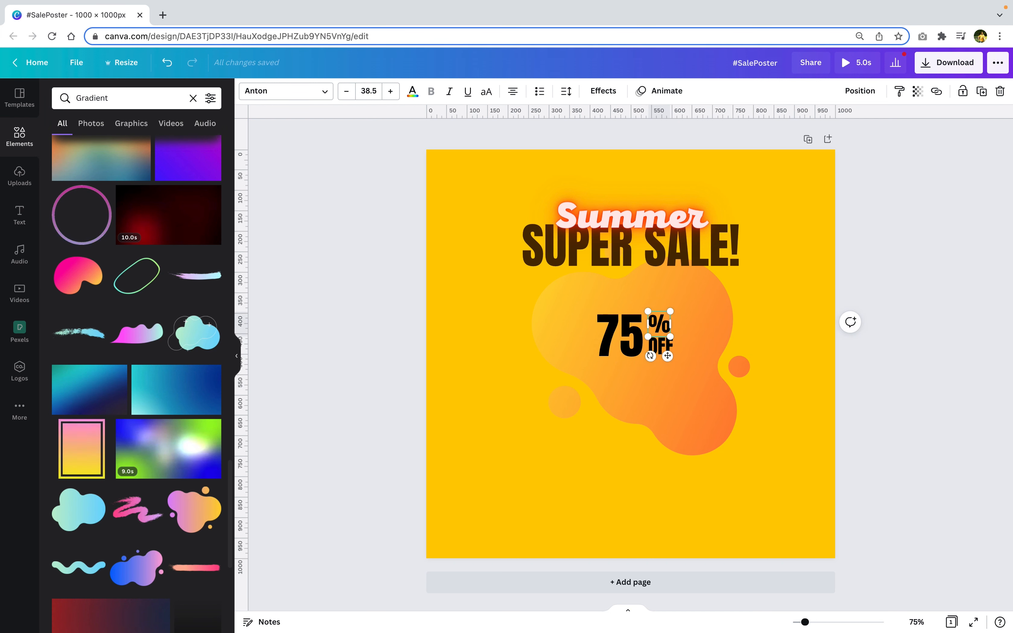
left_click(791, 339)
left_click_drag(660, 325, 660, 326)
- Colour the "75", "%" and "OFF" texts white
left_click(620, 335)
left_click(674, 322, "shift")
left_click(673, 322, "shift")
left_click(413, 90)
left_click(63, 149)
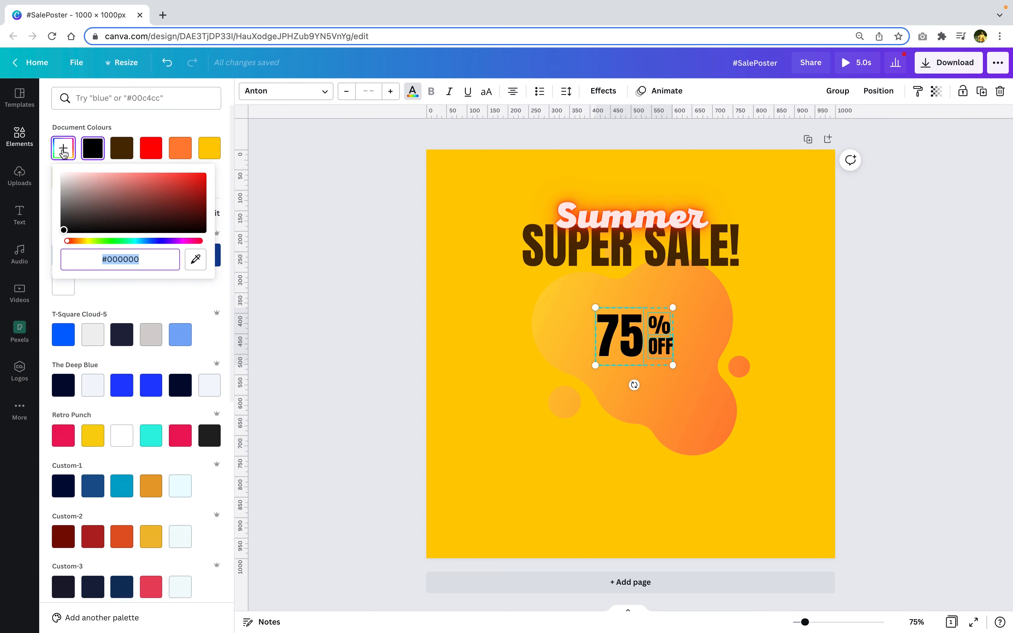
left_click_drag(75, 197, 22, 98)
left_click(431, 291)
- Apply the Echo effect to the "75" text with offset 28, direction 66 and the document's dark brown colour
left_click(632, 341)
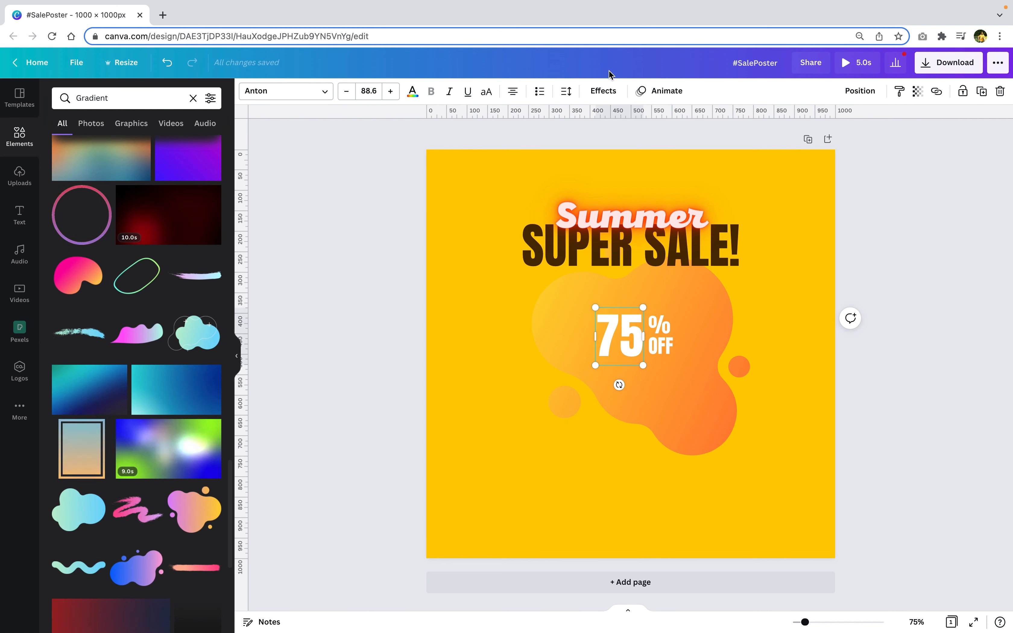
left_click(601, 93)
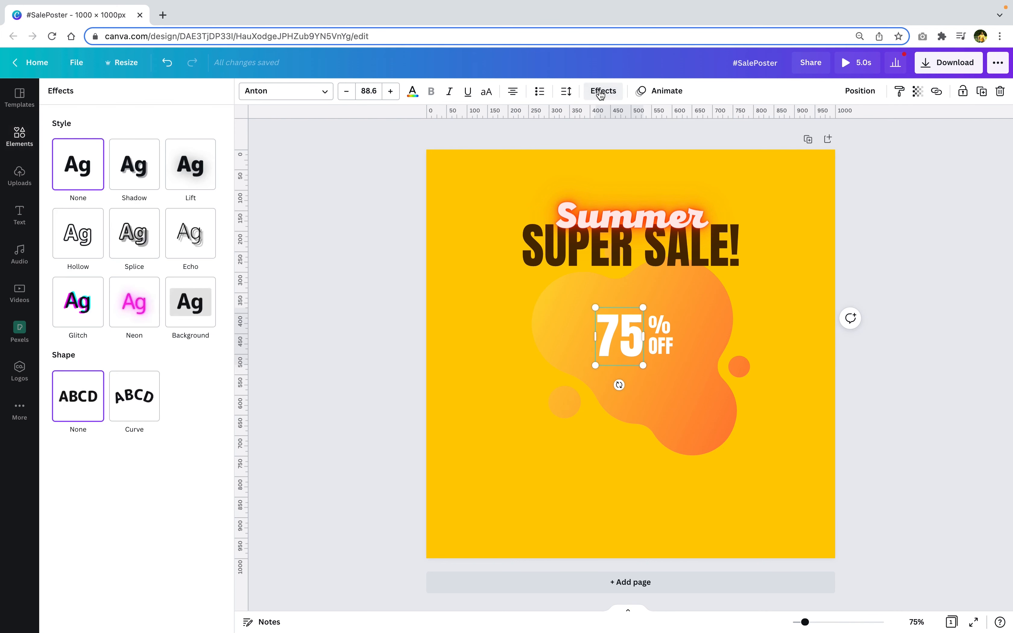
left_click(140, 248)
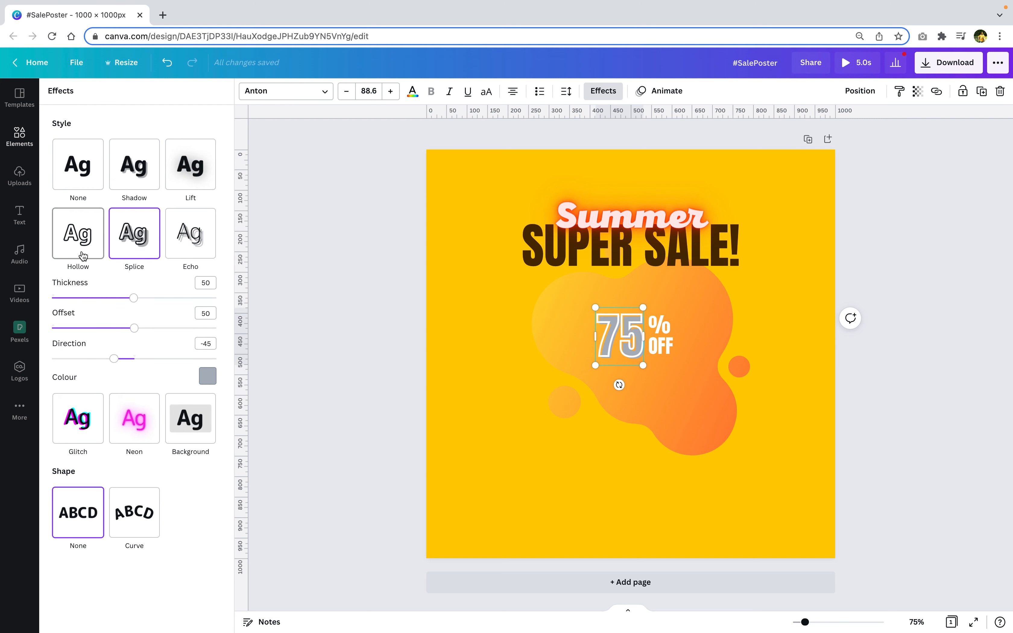
left_click(80, 423)
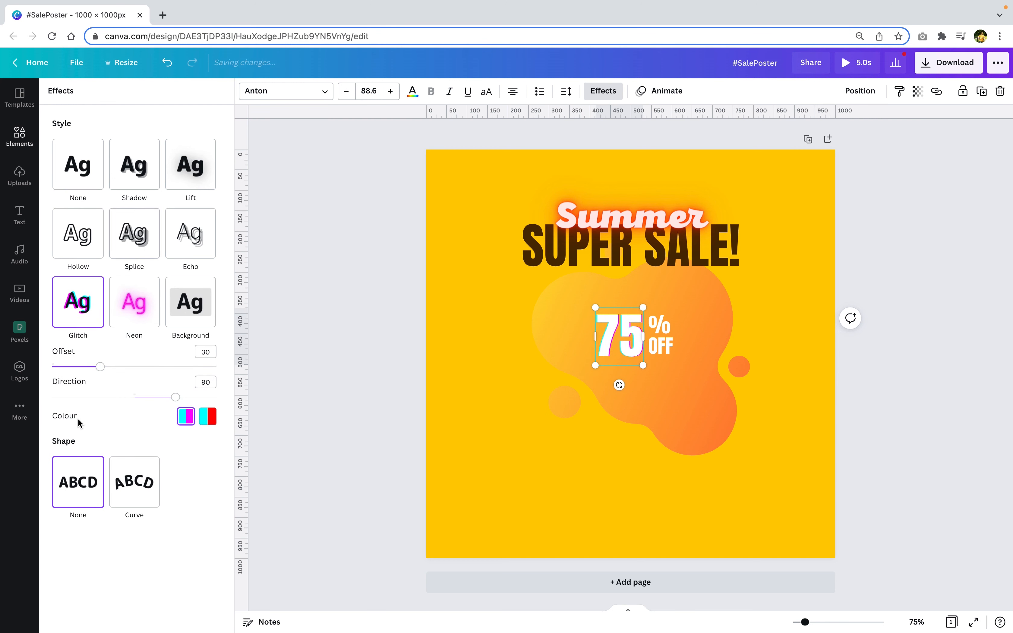
left_click(186, 229)
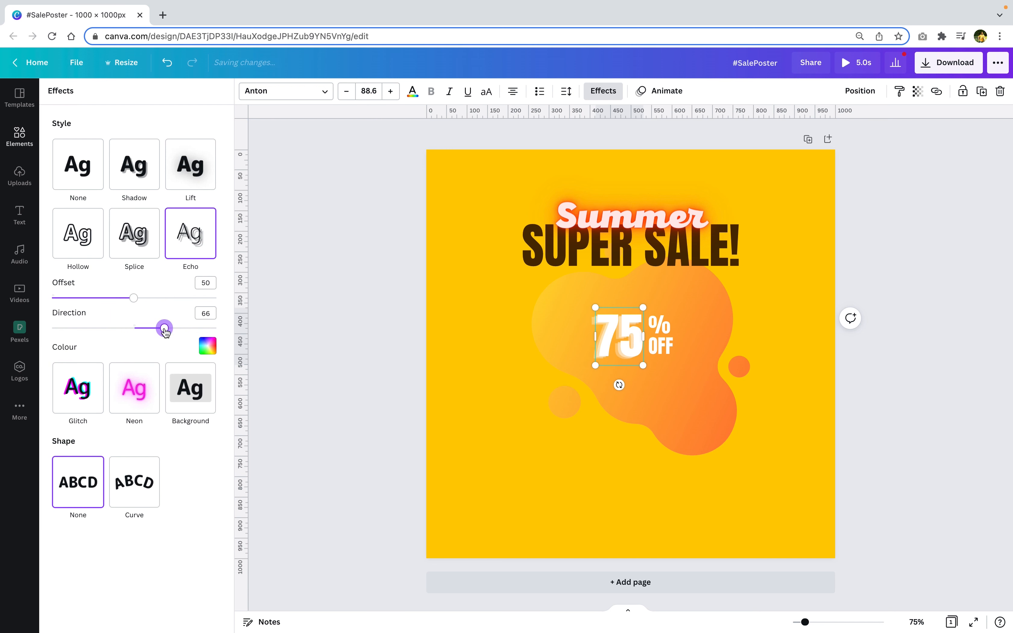
left_click(208, 345)
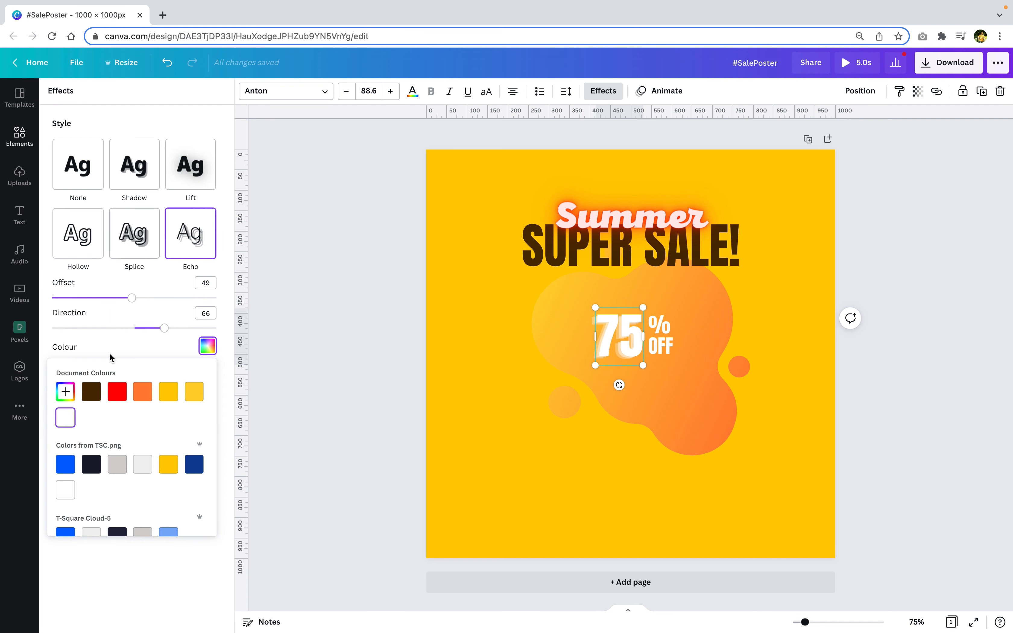
left_click_drag(132, 298, 168, 299)
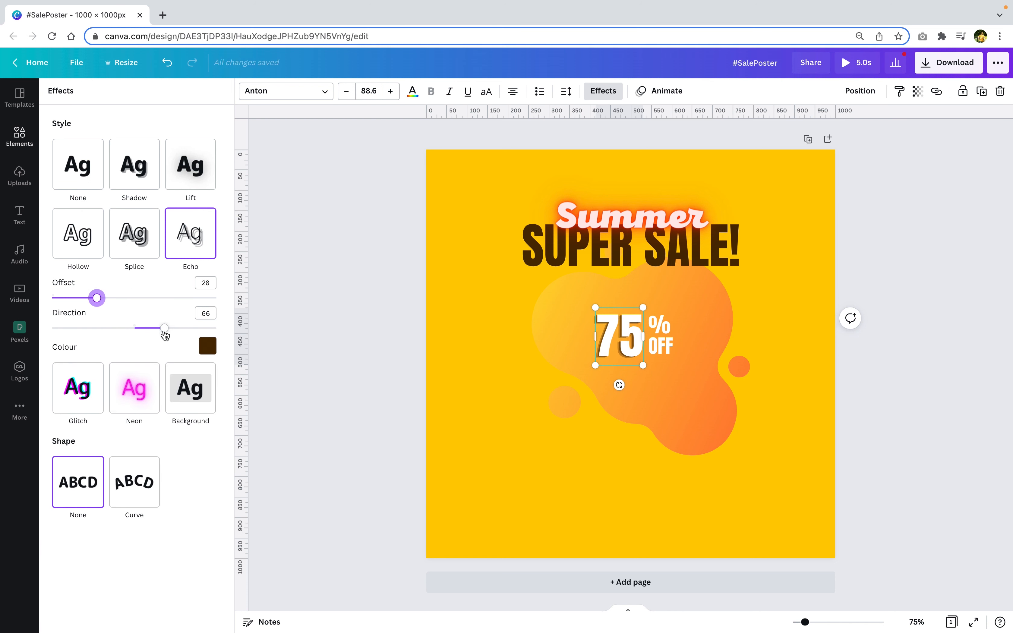
- Darken the echo colour of "75" to a near-black brown and set its offset to 32 and direction to 76
left_click(205, 350)
left_click(63, 391)
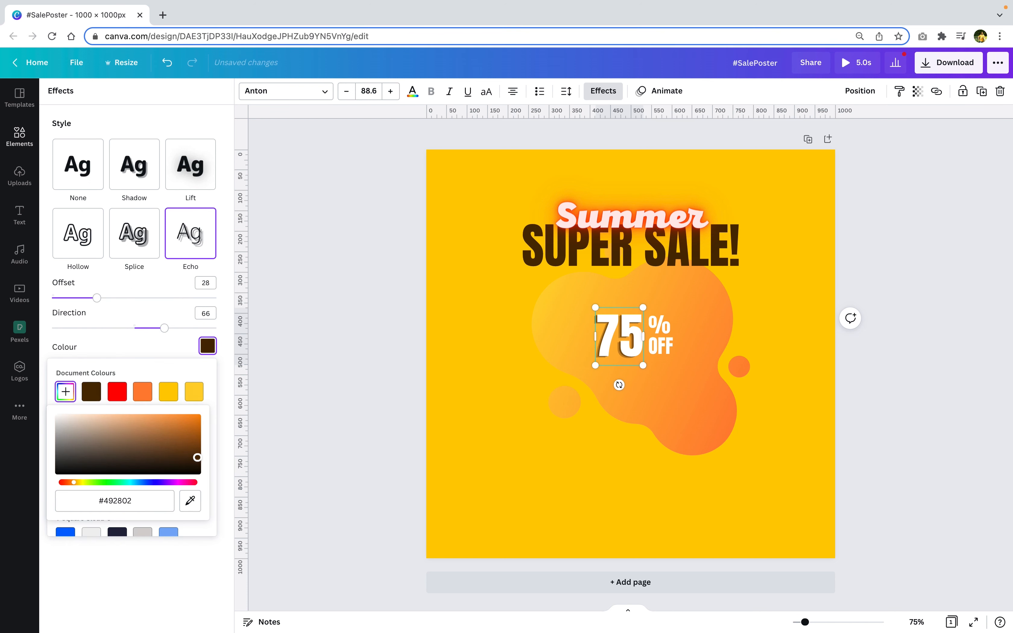
left_click(599, 93)
left_click(599, 93)
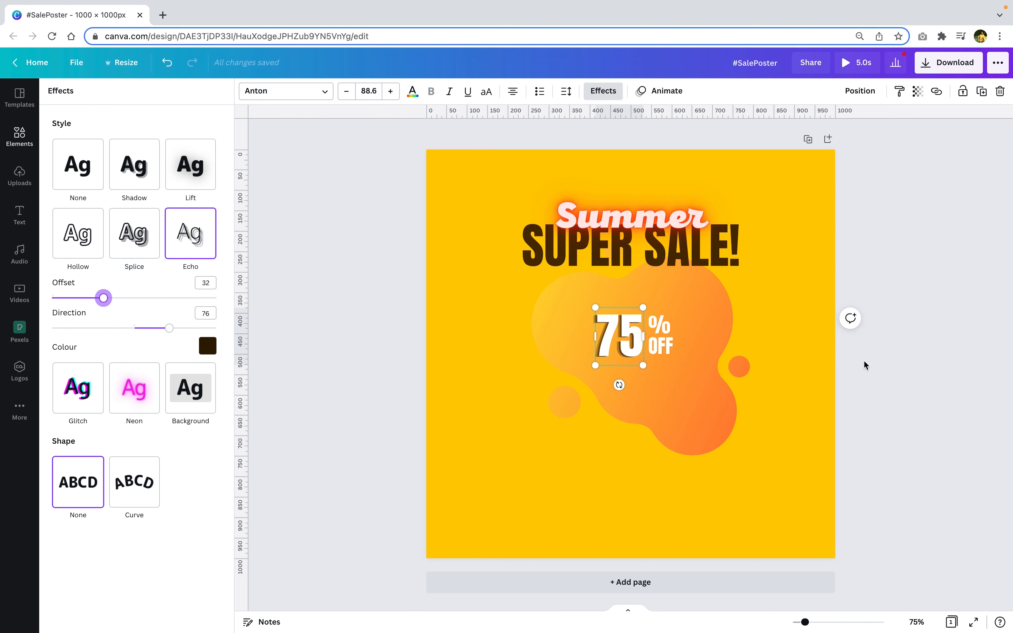
left_click(850, 324)
left_click(862, 370)
left_click(853, 322)
left_click(878, 379)
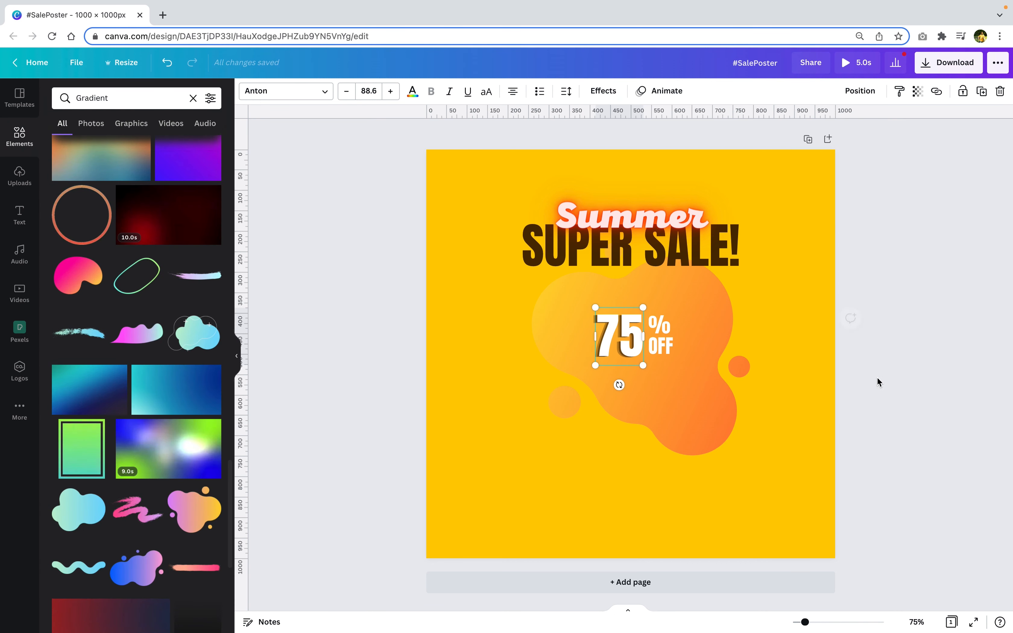
left_click(878, 380)
left_click(634, 343)
left_click(413, 92)
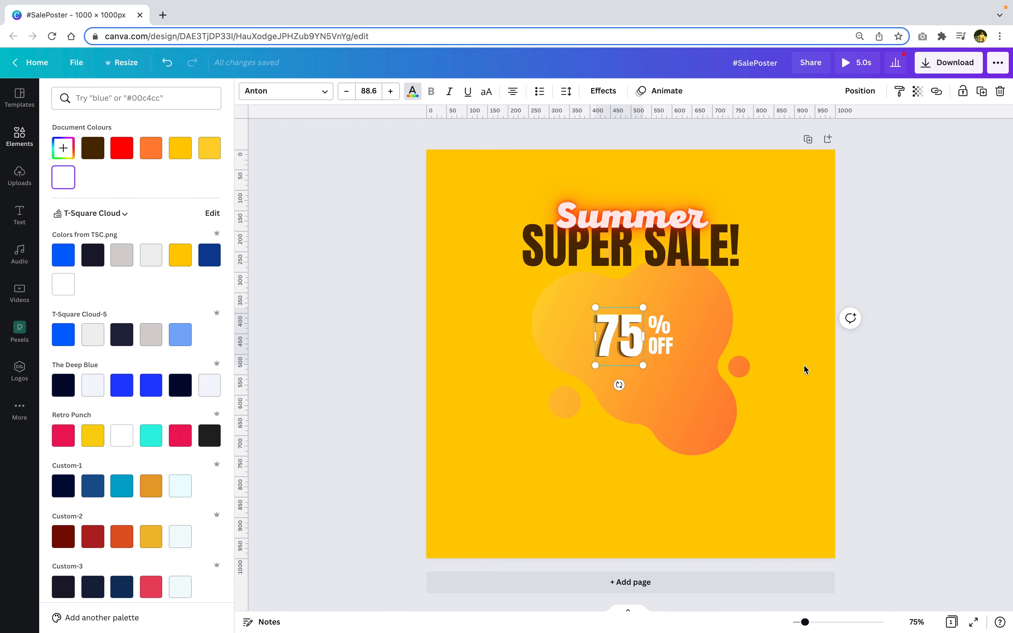
left_click(763, 372)
- Add a horizontal line just above "75% OFF" and shorten it to about the text's width
left_click(714, 309)
key("l")
left_click_drag(640, 374, 643, 323)
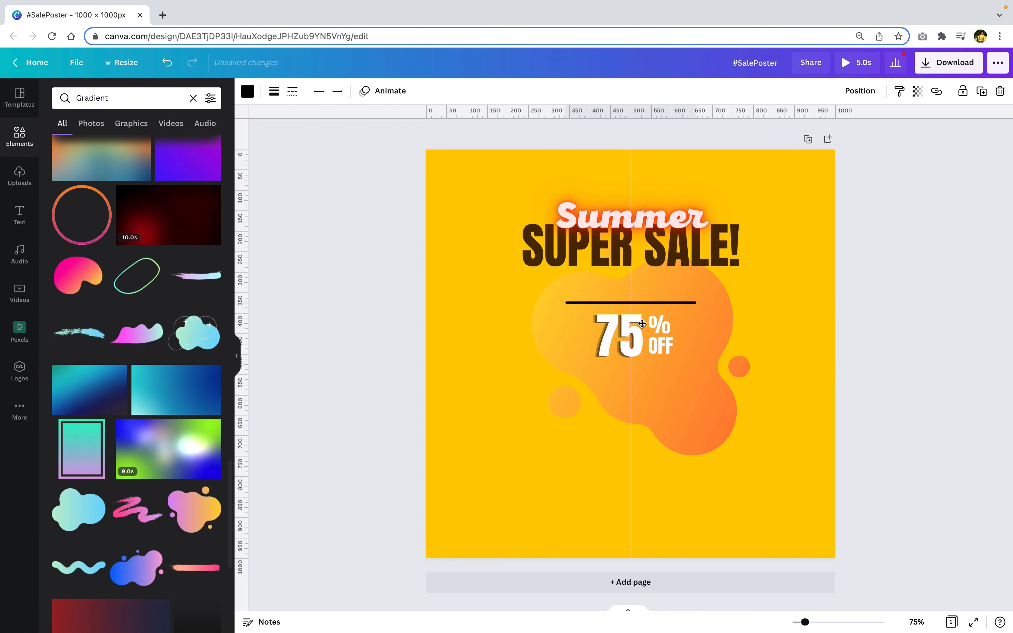
left_click_drag(695, 301, 670, 306)
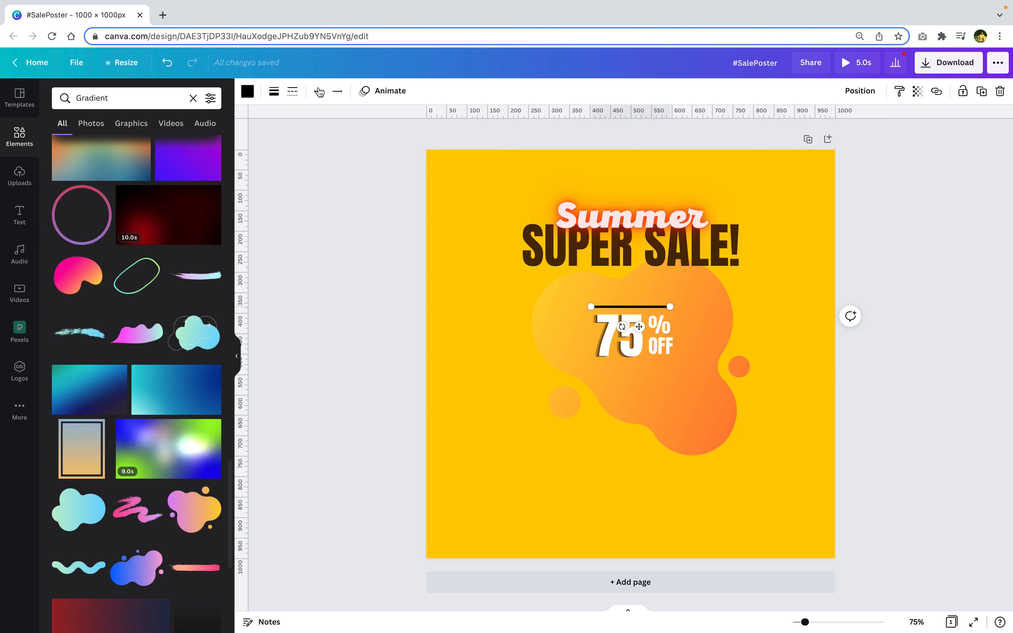
- Give the line open-circle caps at both ends and set its line weight to 3
left_click(317, 91)
left_click(352, 215)
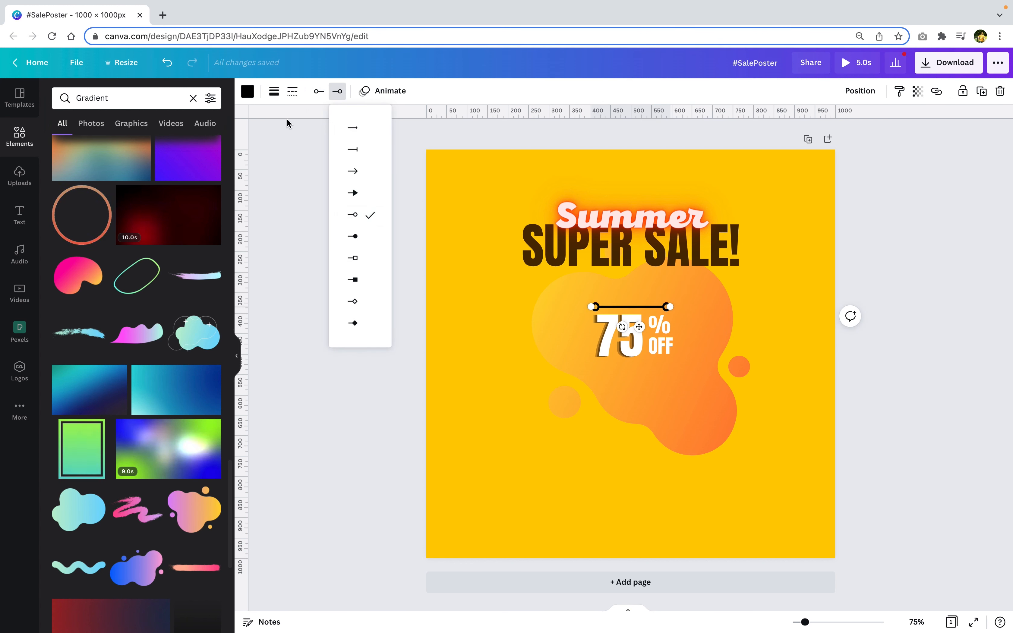
left_click(292, 91)
left_click(273, 91)
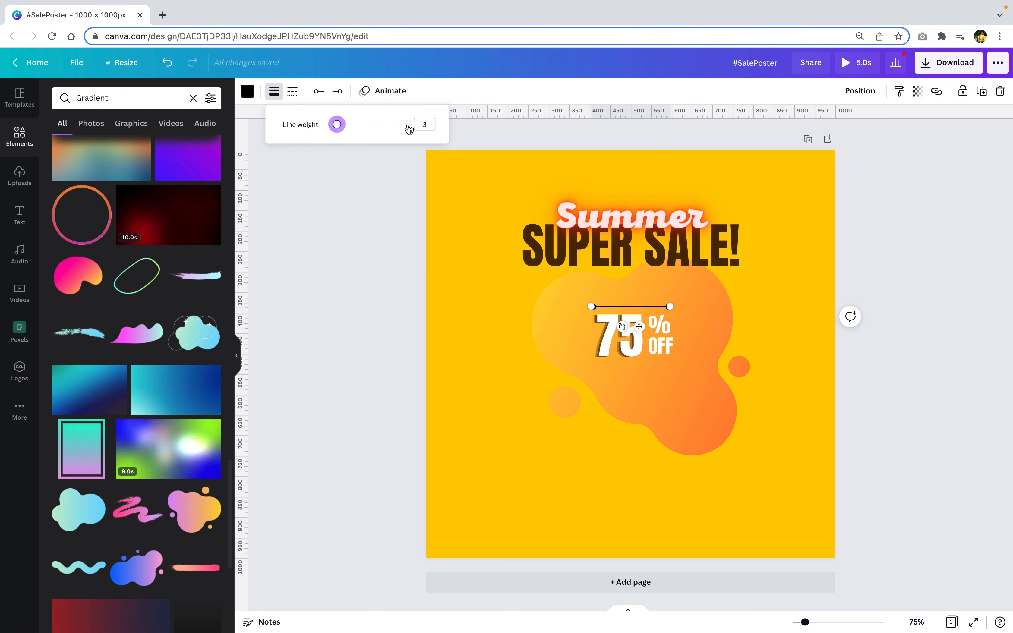
- Place a copy of the line above "75% OFF" just below the text, in line with the upper one
left_click(889, 197)
left_click(628, 307)
left_click_drag(639, 326, 644, 385)
left_click(661, 351)
left_click(645, 366)
left_click(631, 307, "shift")
left_click(879, 91)
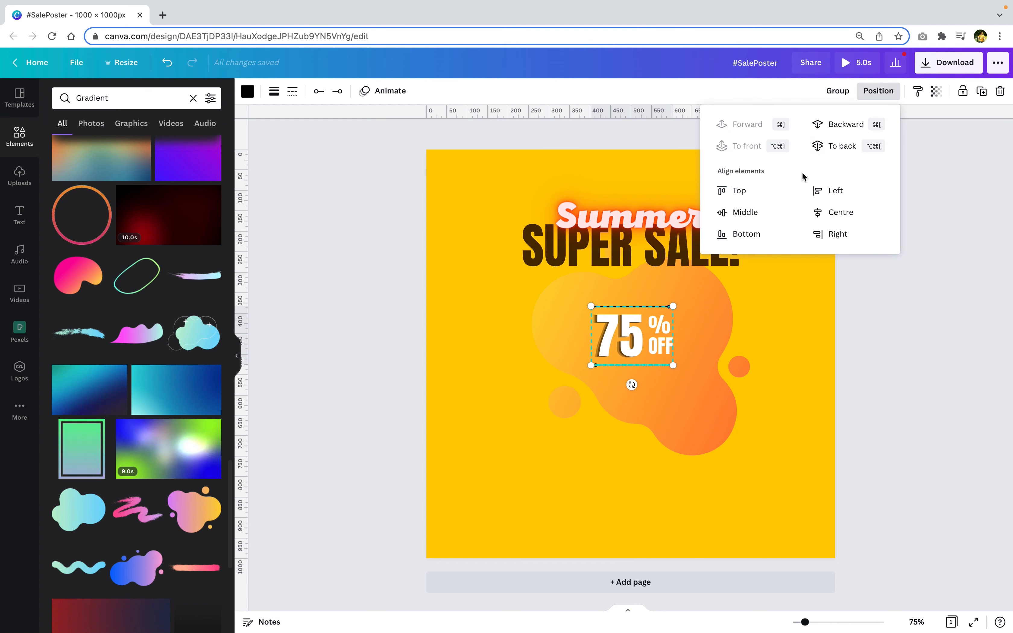
key("Escape")
- Shift the "%" and "OFF" texts slightly closer to "75" and bring the lower line nearer to the text
left_click(659, 324)
left_click_drag(675, 308, 673, 309)
left_click(660, 352, "shift")
key("Down")
key("Down")
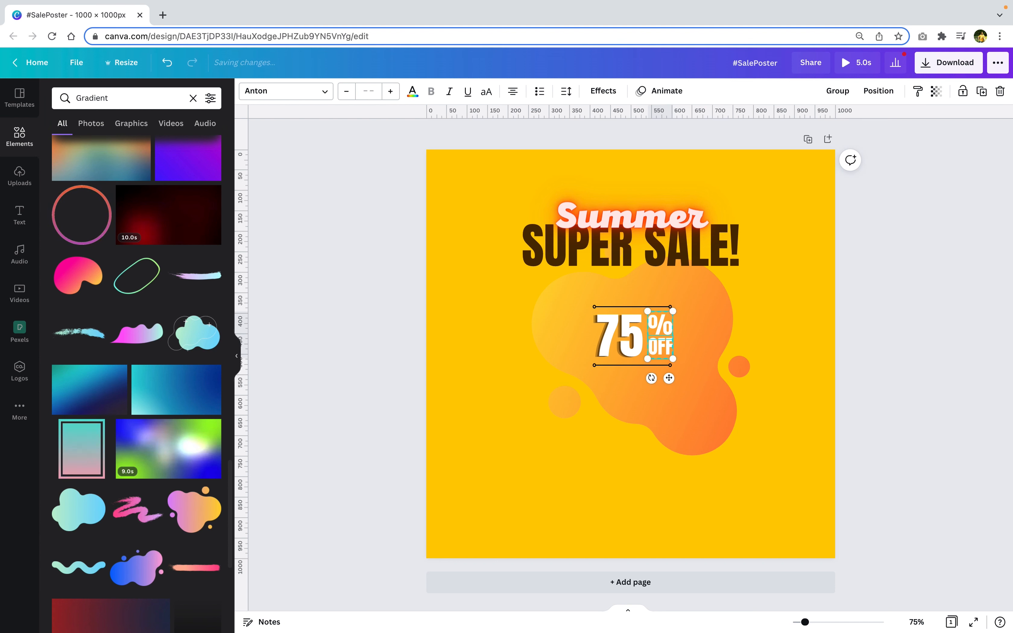
left_click(632, 365)
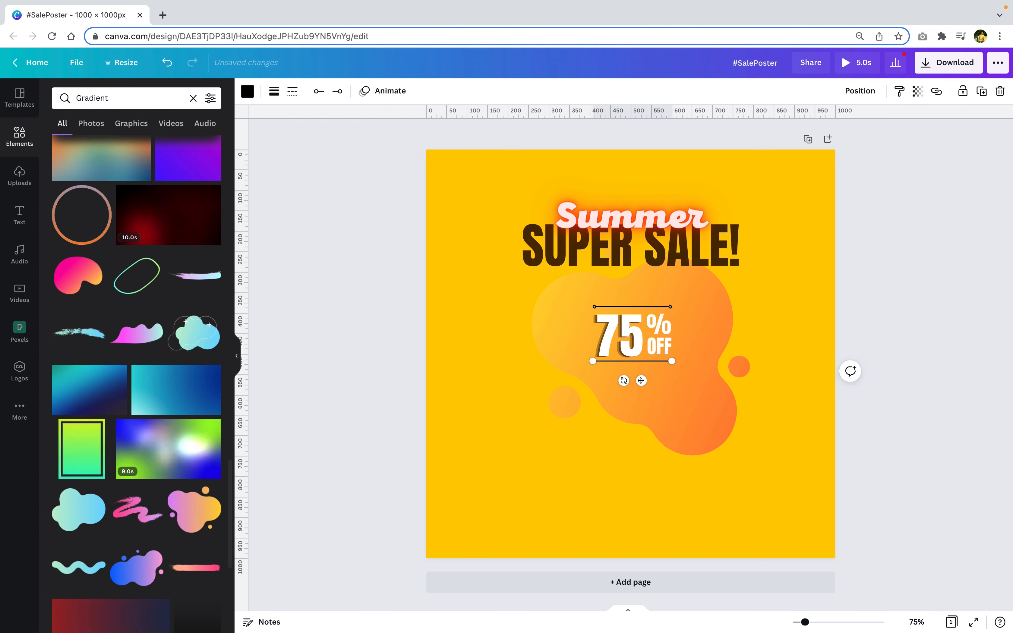
- Rotate the gradient blob to about -170° and make it partly transparent
left_click(568, 360)
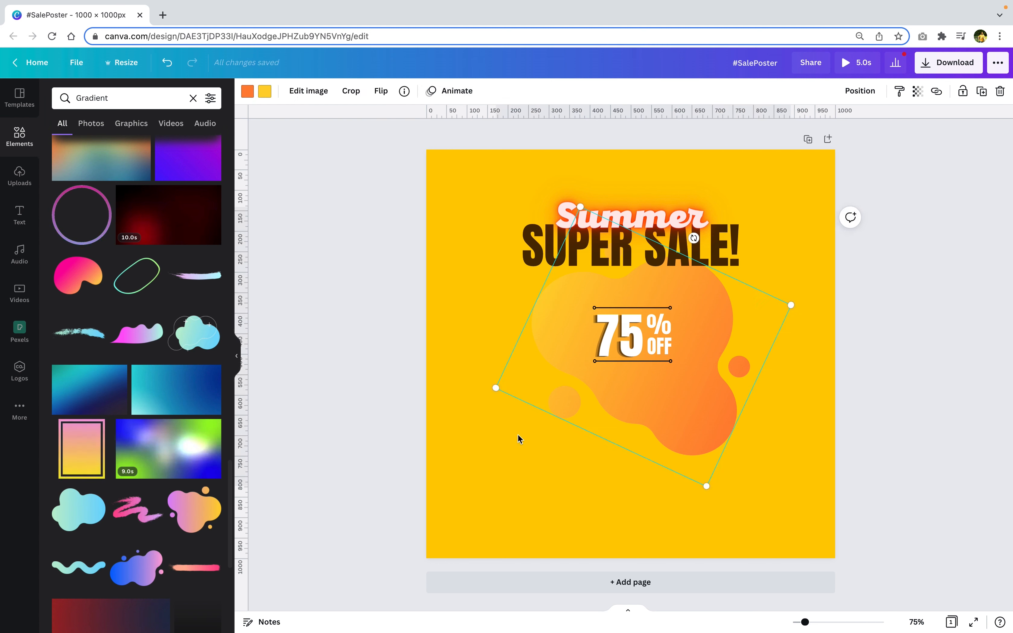
left_click_drag(692, 238, 666, 235)
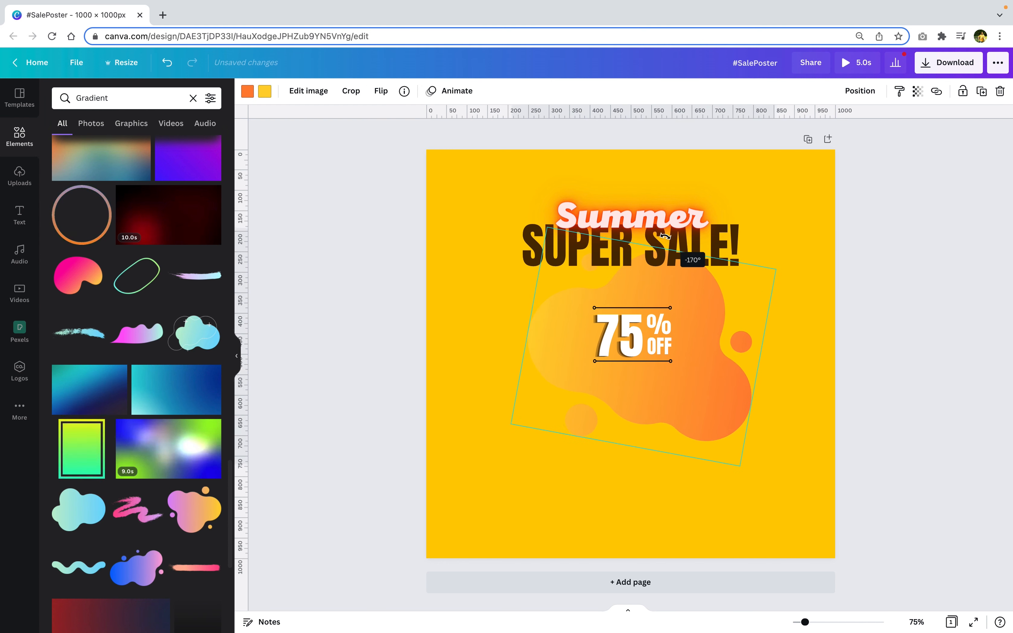
left_click(917, 91)
left_click_drag(880, 125, 858, 124)
left_click(964, 226)
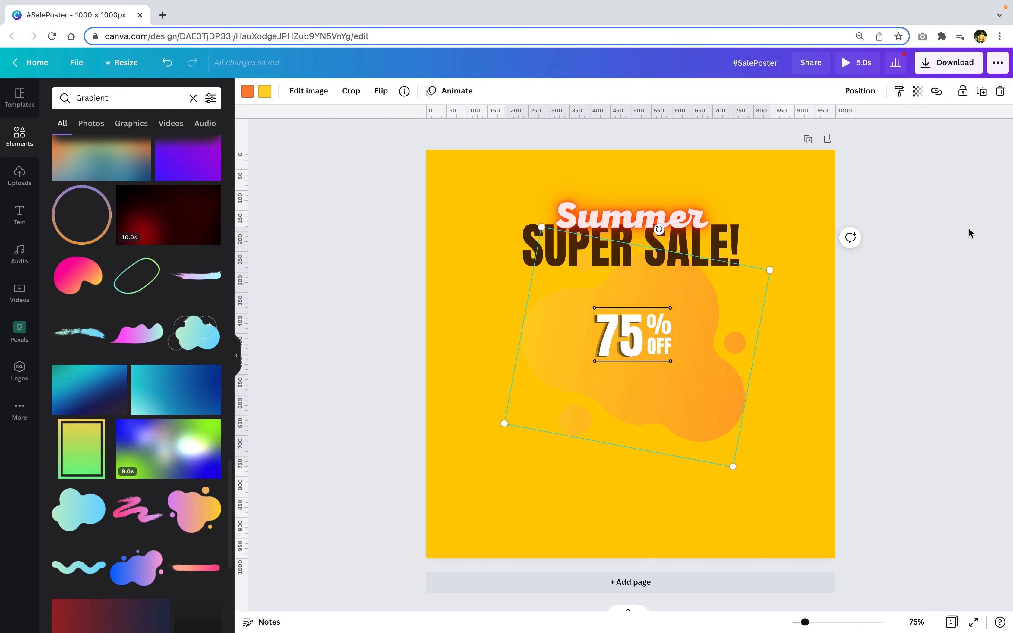
- Add the text "on all products" in Josefin Sans Regular, size 19.4, centred just below the lower line
type("ton all products")
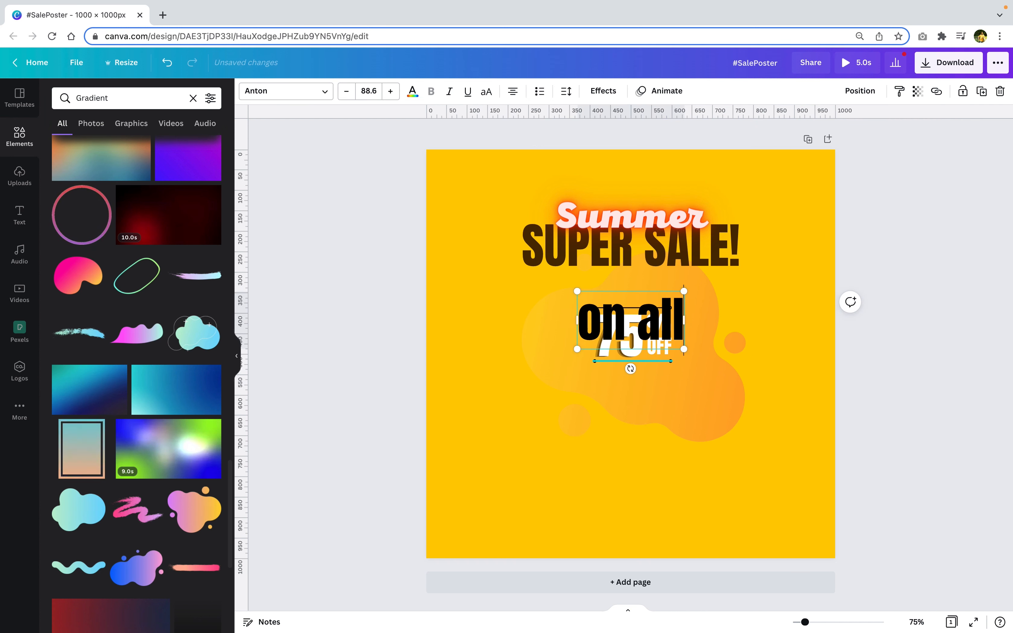
left_click_drag(777, 290, 647, 399)
left_click(285, 90)
left_click(78, 189)
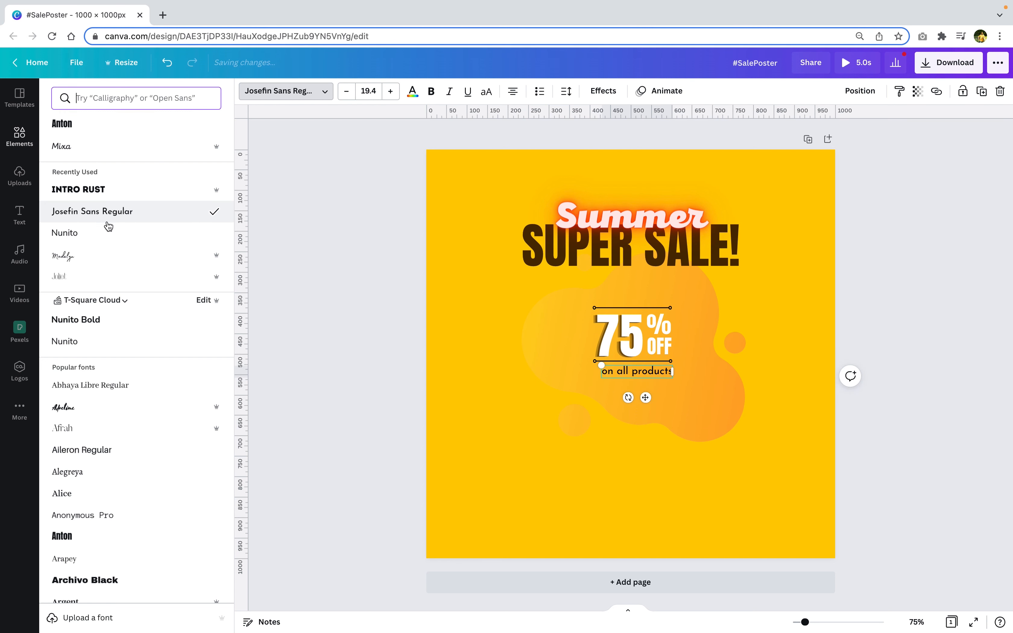
left_click_drag(646, 400, 647, 403)
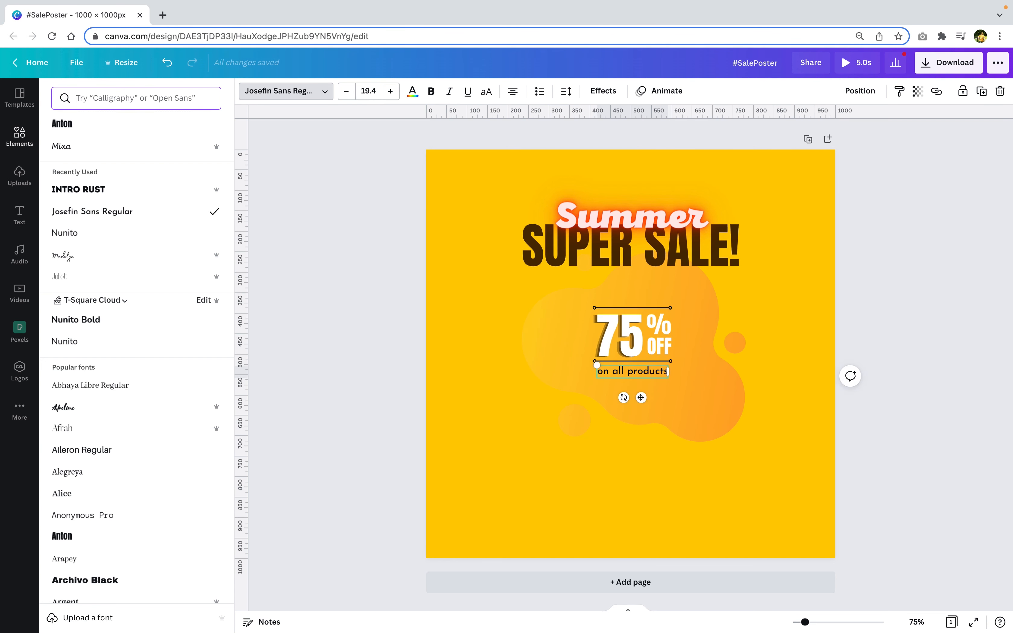
left_click(649, 371)
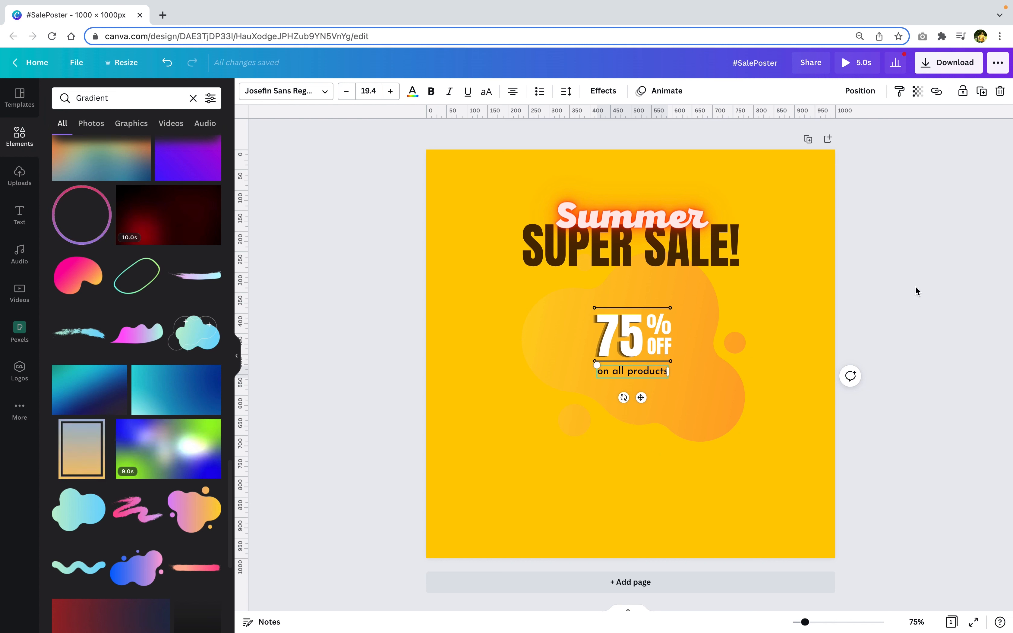
- Group the 75% OFF texts and lines, enlarge the group slightly and centre it over the blob
left_click_drag(912, 285, 498, 443)
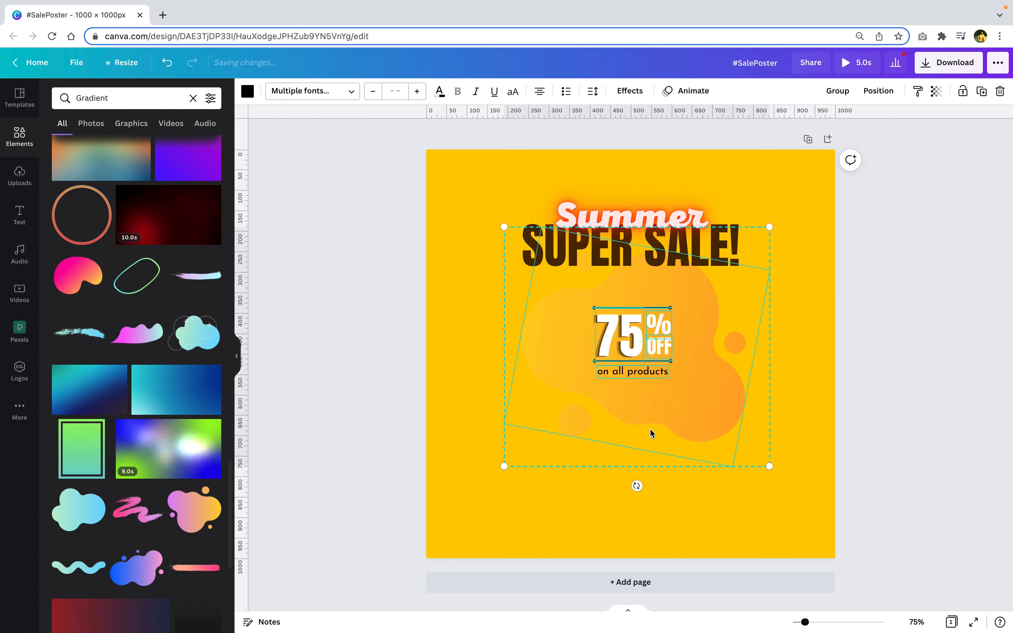
left_click_drag(630, 330, 637, 346)
left_click(837, 91)
left_click(737, 422)
left_click_drag(738, 422, 736, 423)
key("Left")
key("Left")
left_click(943, 341)
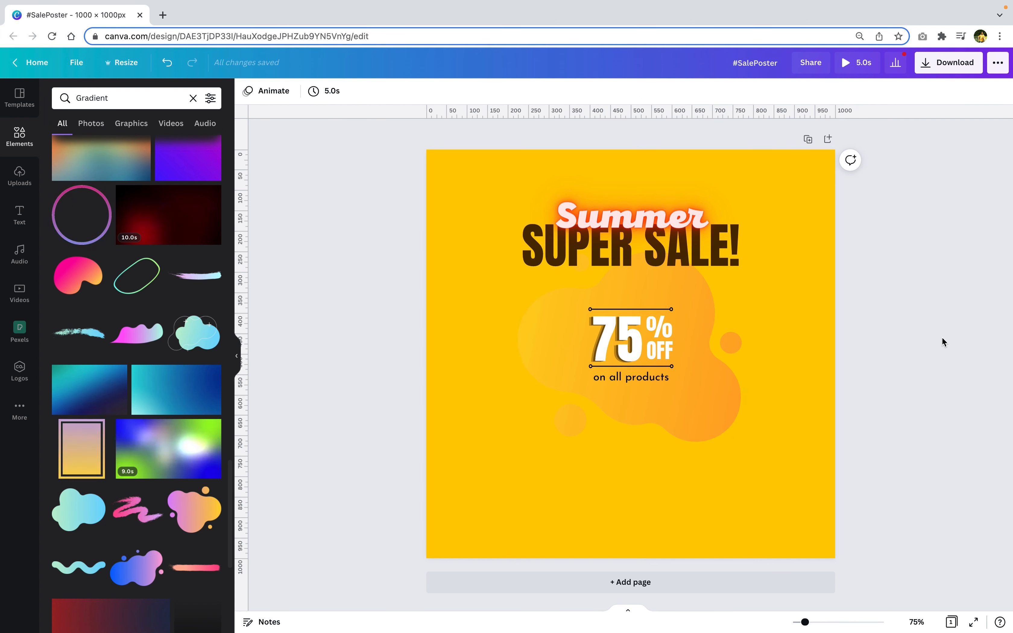
- Raise the Neon effect intensity of the "Summer" text to near the maximum
left_click(640, 219)
left_click(604, 91)
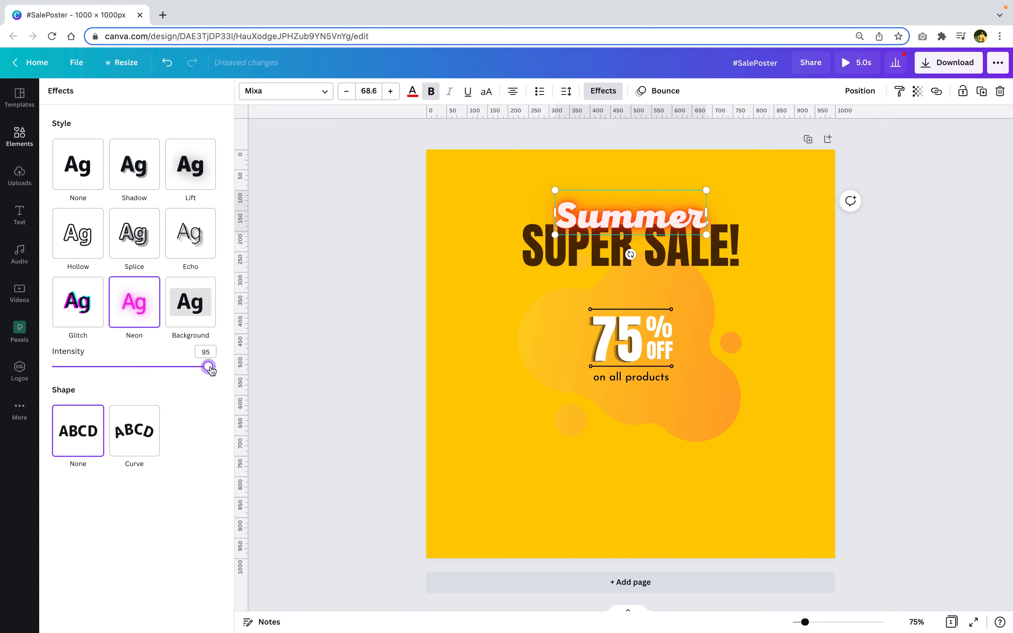
left_click(900, 267)
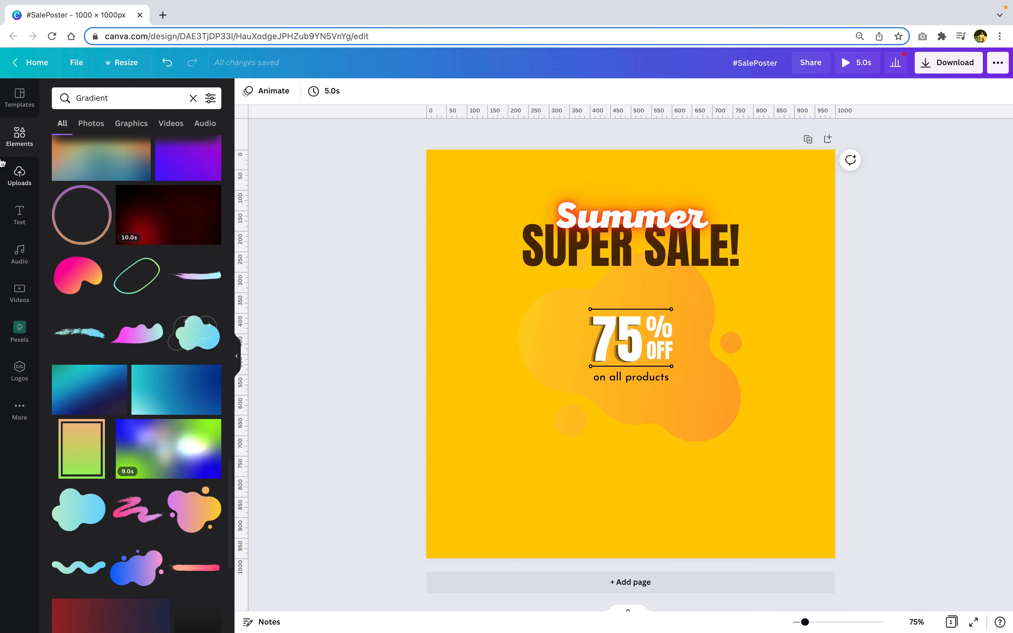
- Add the beach umbrella from a "summer" element search, shrunk and tilted behind the start of "Summer"
left_click(126, 98)
type("summer")
key("Return")
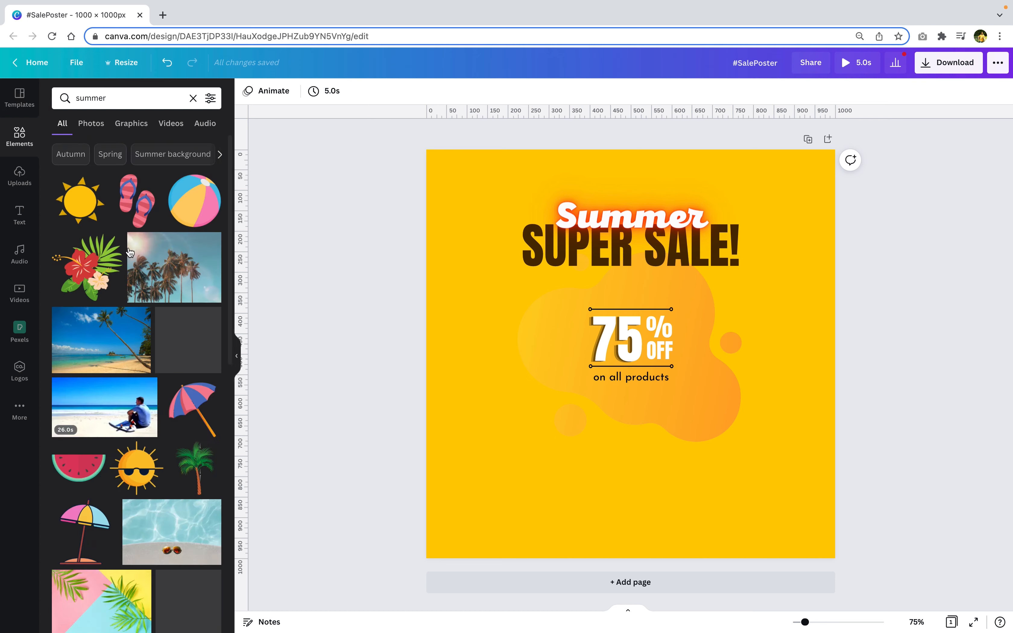
left_click(197, 404)
left_click_drag(704, 287, 550, 197)
left_click(559, 198)
left_click(525, 190)
left_click_drag(544, 262, 552, 262)
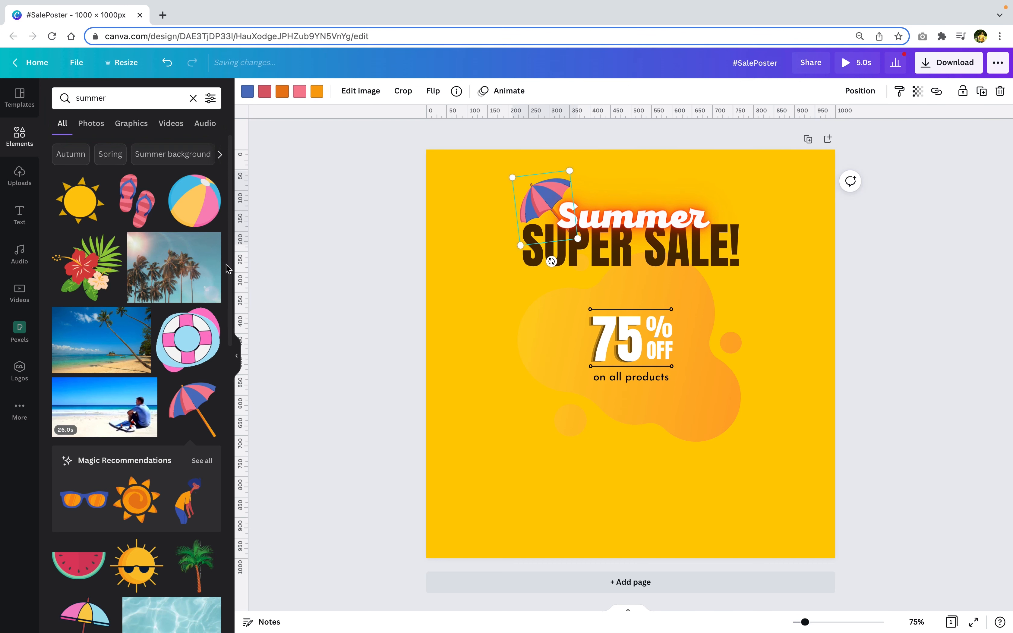
- Add the pink flip-flops graphic, shrunk and tilted at the lower end of "SUPER SALE!"
scroll(199, 477, "down", 1)
left_click(137, 164)
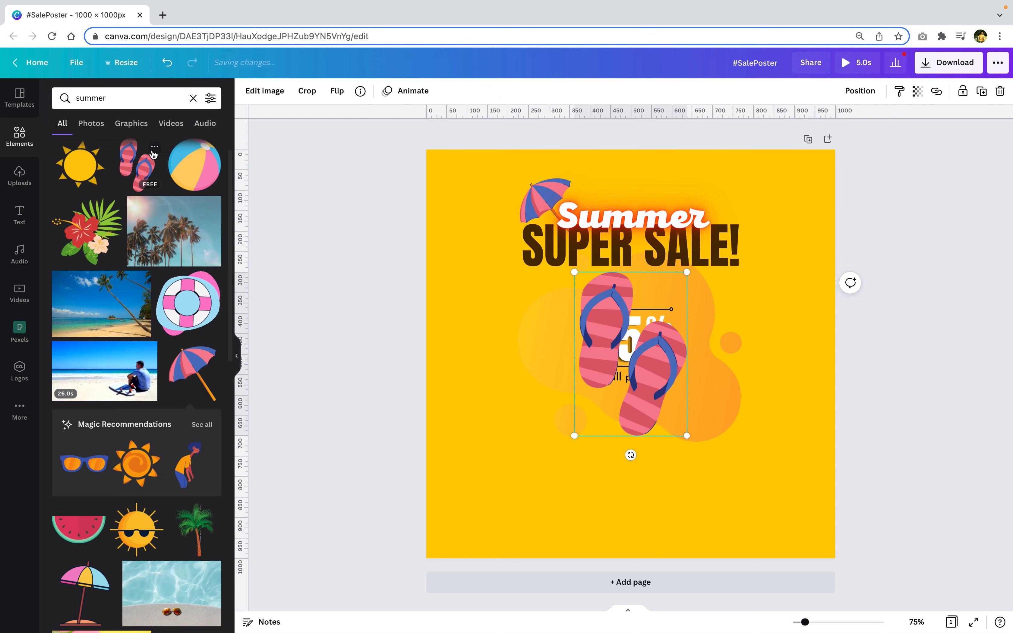
left_click_drag(686, 272, 773, 244)
mouse_move(759, 249)
left_mouse_down()
mouse_move(743, 279)
mouse_move(761, 260)
left_mouse_up()
left_click_drag(742, 310, 730, 310)
- Bring the flip-flops to the front of the stack and enlarge them slightly beside the exclamation mark
right_click(754, 266)
left_click(778, 251)
left_click(754, 268)
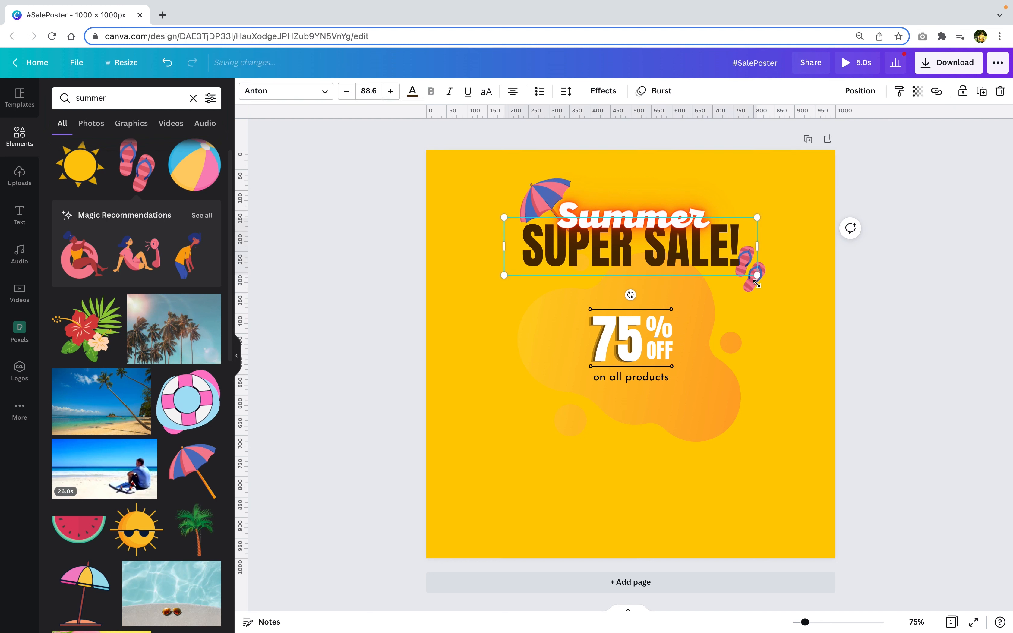
left_click(758, 272)
left_click(779, 250)
left_click(752, 251)
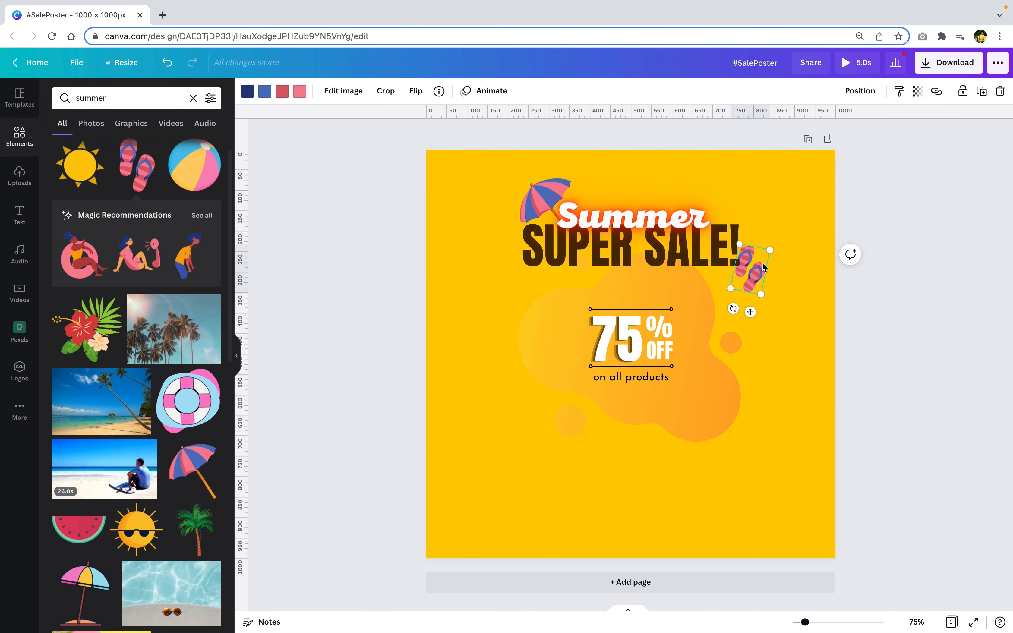
right_click(762, 267)
left_click(815, 434)
left_click_drag(770, 250, 761, 270)
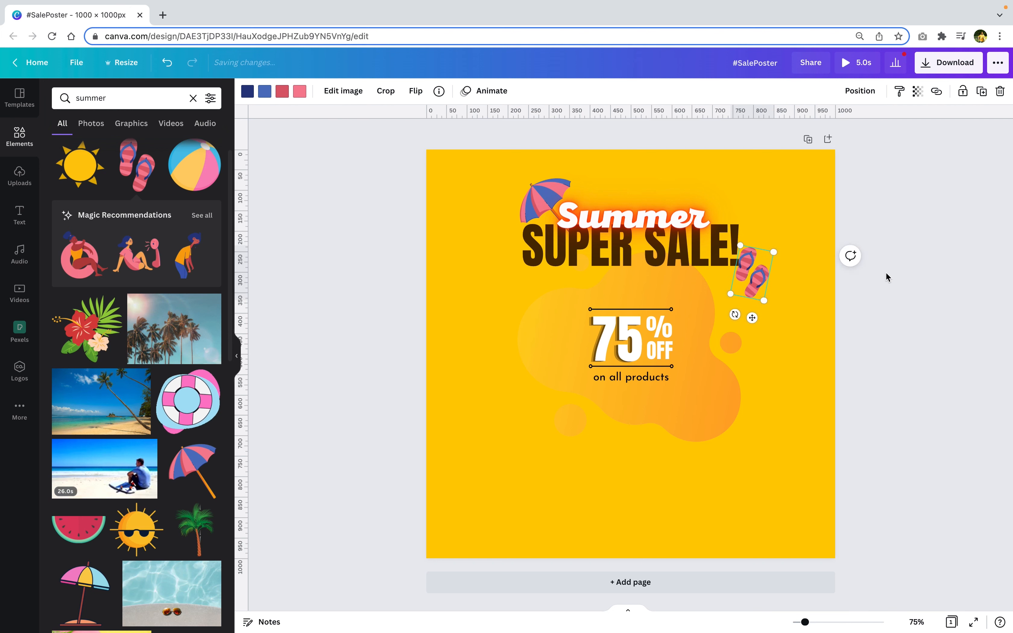
left_click(886, 274)
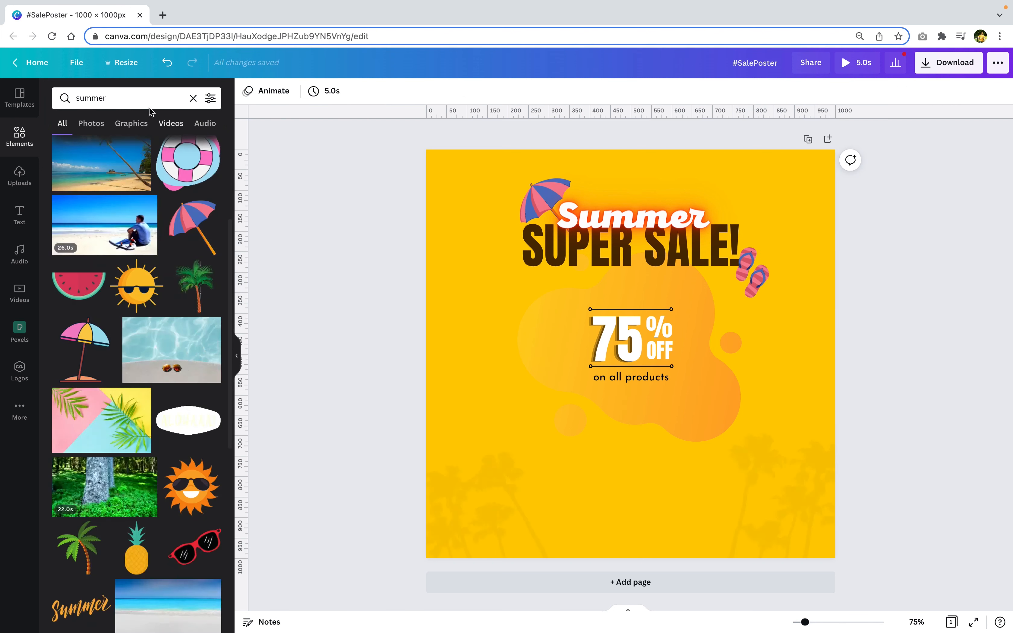
- Add the first distressed texture from a "texture" element search and enlarge it to nearly fill the page
double_click(113, 99)
type("texture")
key("Return")
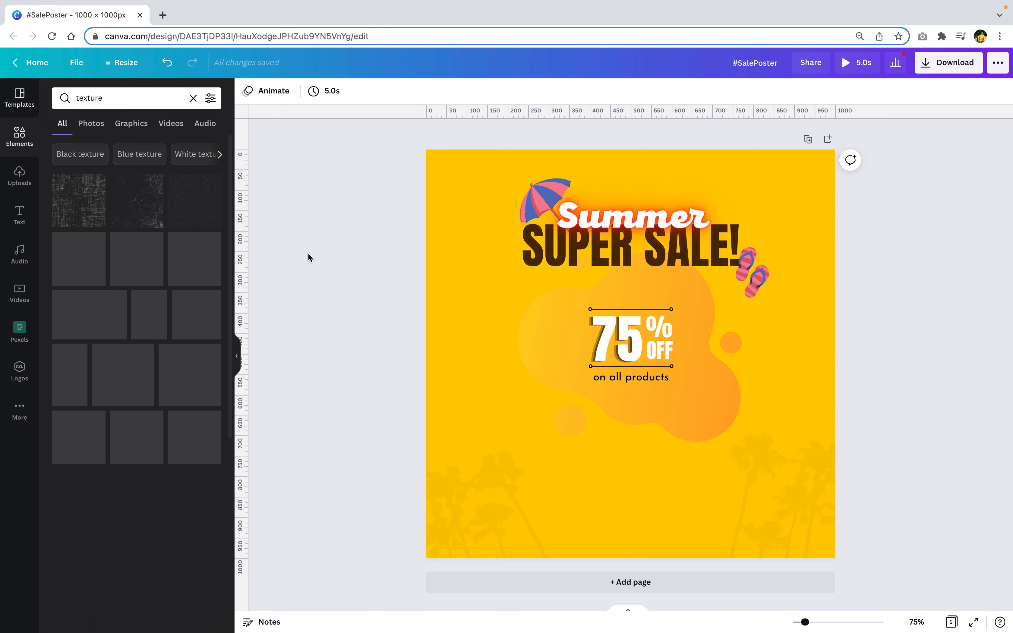
left_click(75, 199)
left_click_drag(714, 273, 795, 190)
left_click_drag(552, 436, 440, 551)
mouse_move(794, 191)
left_mouse_down()
mouse_move(830, 171)
mouse_move(802, 200)
left_mouse_up()
- Recolour the texture to the orange document colour #ff8435 and send it to the back
left_click(250, 96)
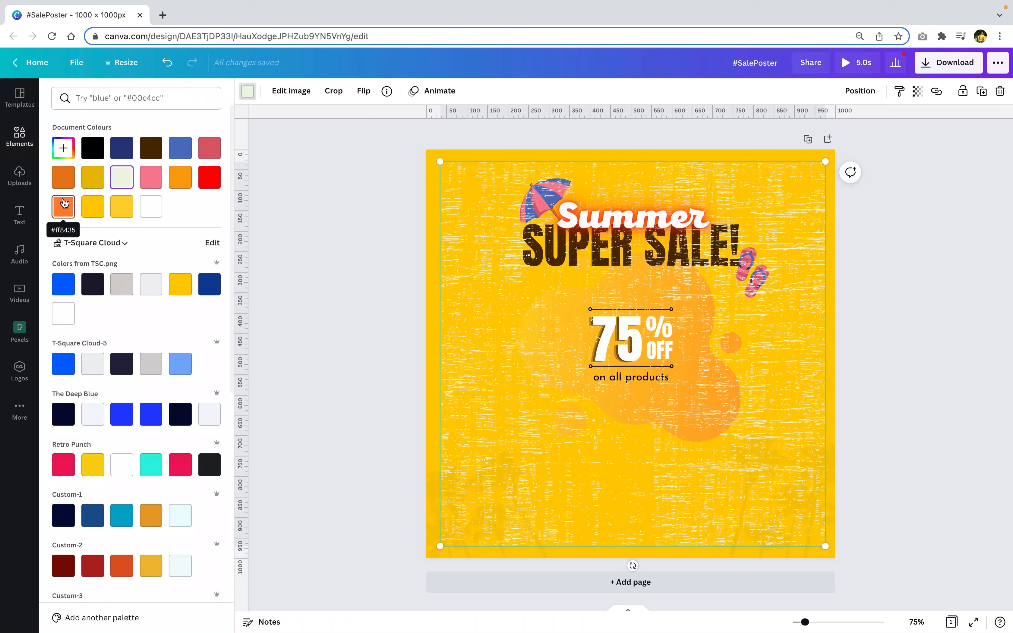
left_click(63, 214)
right_click(516, 273)
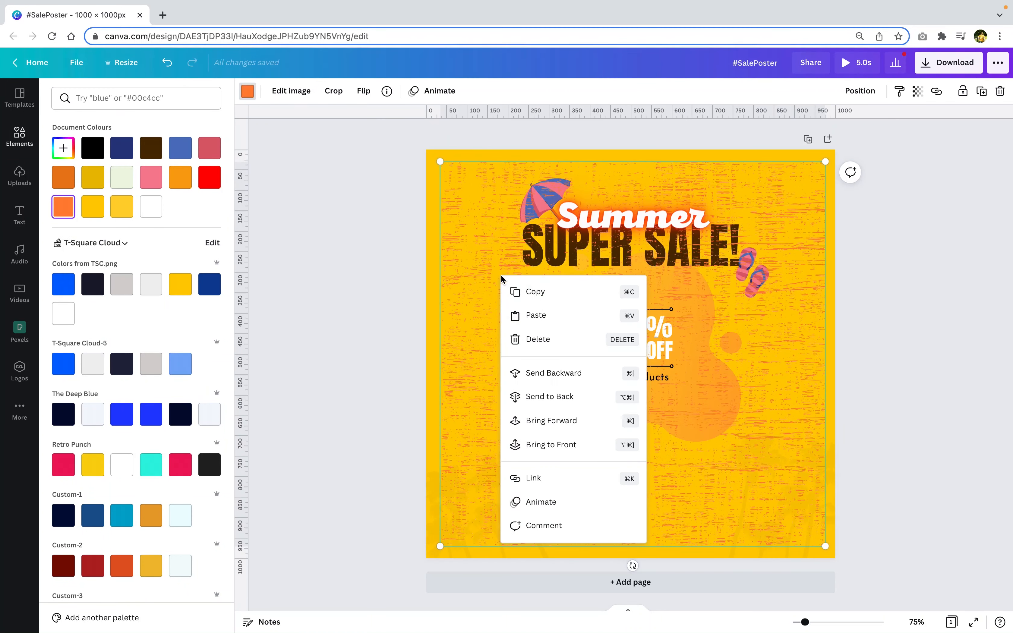
left_click(528, 397)
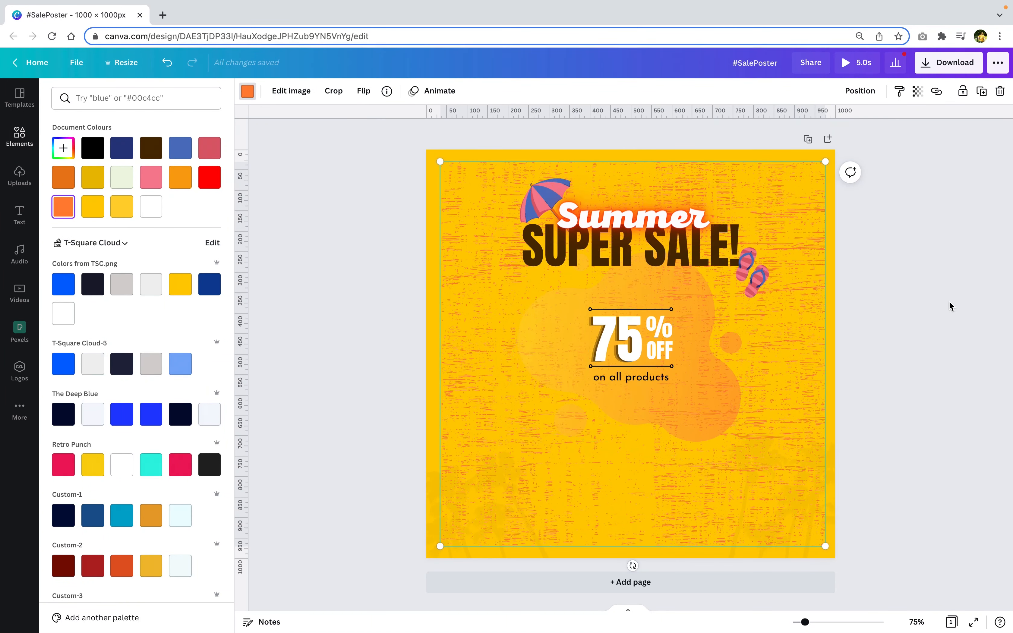
left_click(933, 305)
- Remove the faint palm silhouettes along the page's lower edge and shrink the texture slightly
left_click_drag(814, 528, 528, 540)
left_click(482, 256)
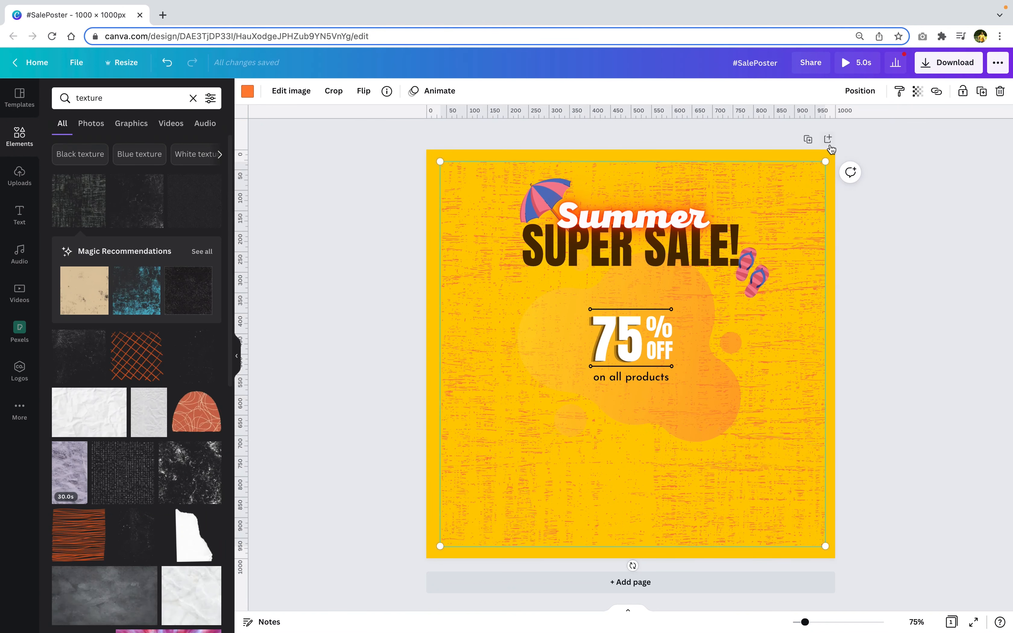
left_click_drag(827, 162, 821, 163)
mouse_move(784, 194)
left_mouse_down()
mouse_move(786, 185)
mouse_move(786, 196)
left_mouse_up()
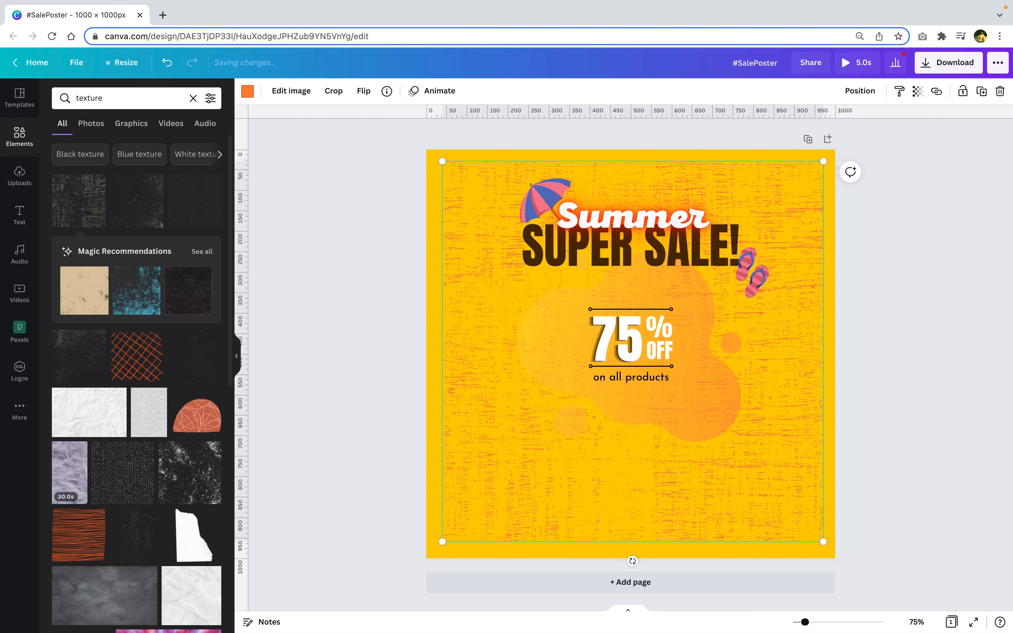
- Add the orange grunge square from a "square" element search as a thin strip across the page's lower edge
scroll(204, 346, "down", 4)
scroll(204, 347, "up", 4)
left_click_drag(115, 99, 2, 106)
type("square")
key("Return")
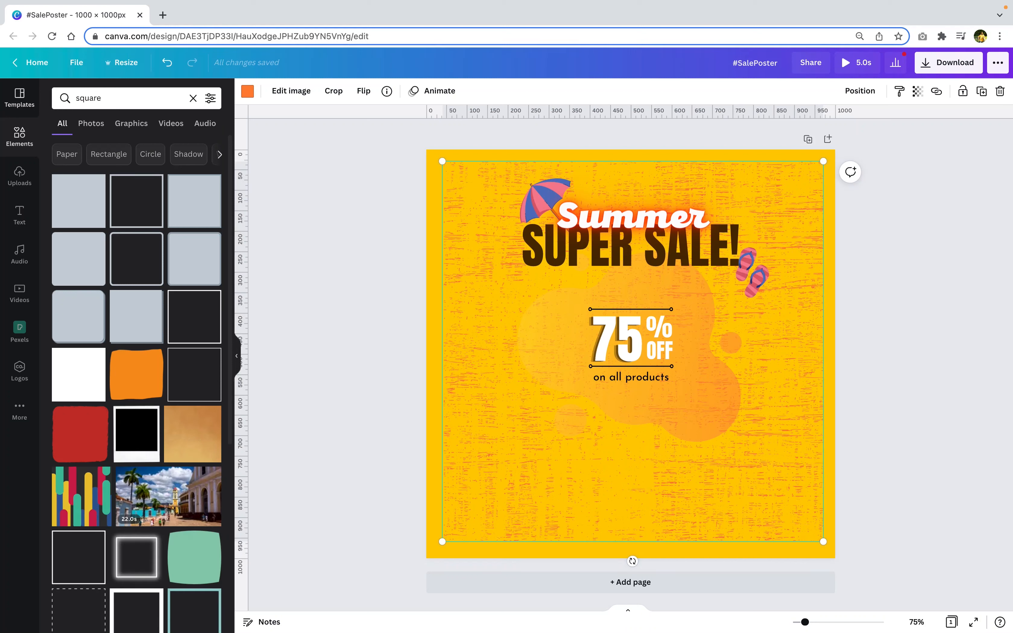
scroll(167, 480, "down", 10)
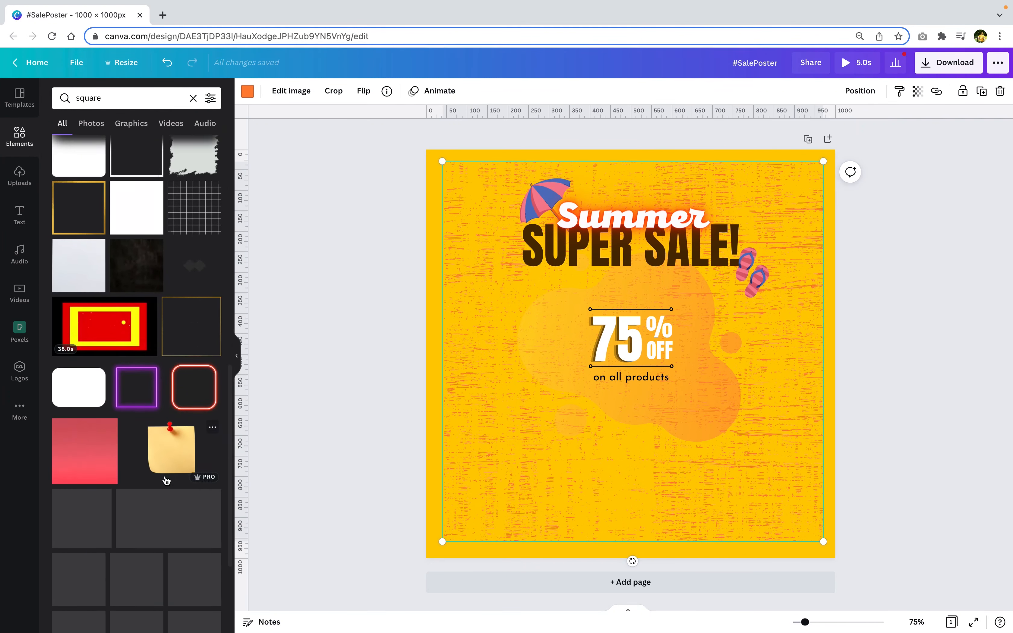
scroll(167, 480, "down", 10)
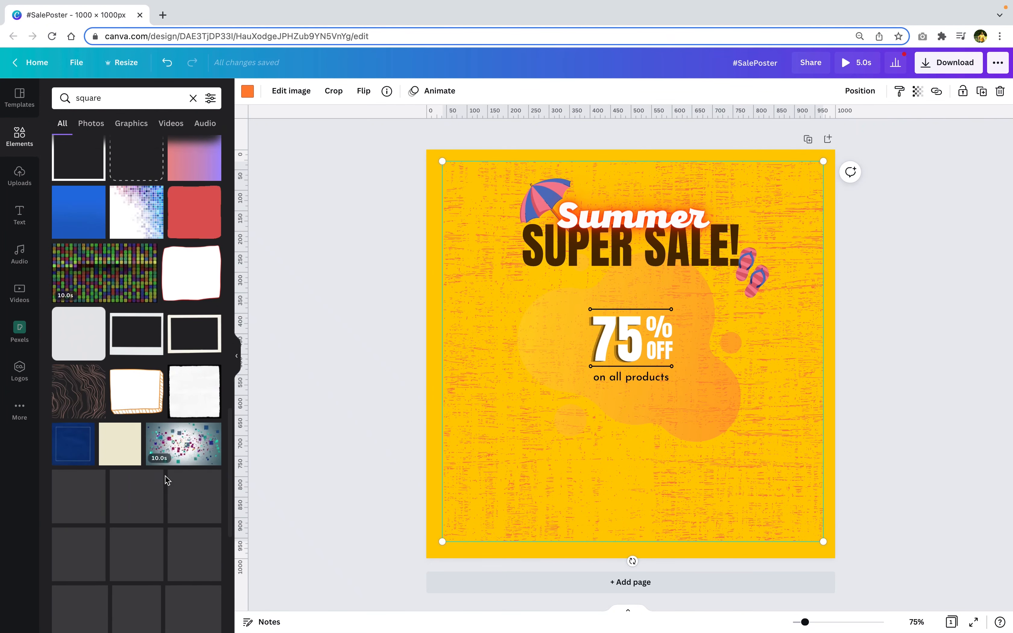
scroll(166, 480, "down", 1)
left_click(82, 525)
left_click_drag(636, 192, 583, 582)
left_click_drag(733, 554, 835, 554)
left_click(944, 465)
- Move the 75% OFF badge with its blob, and the title with its umbrella and flip-flops, slightly lower on the page
left_click(671, 399)
left_click(658, 363, "shift")
left_click_drag(628, 355, 626, 373)
left_click(823, 340)
left_click_drag(823, 343, 459, 142)
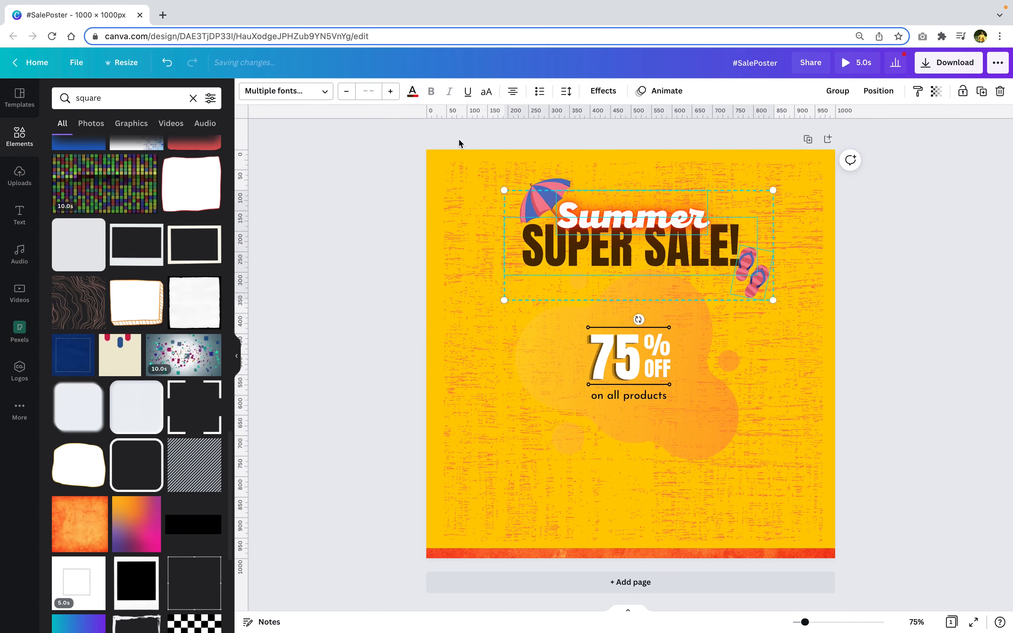
left_click_drag(563, 201, 559, 214)
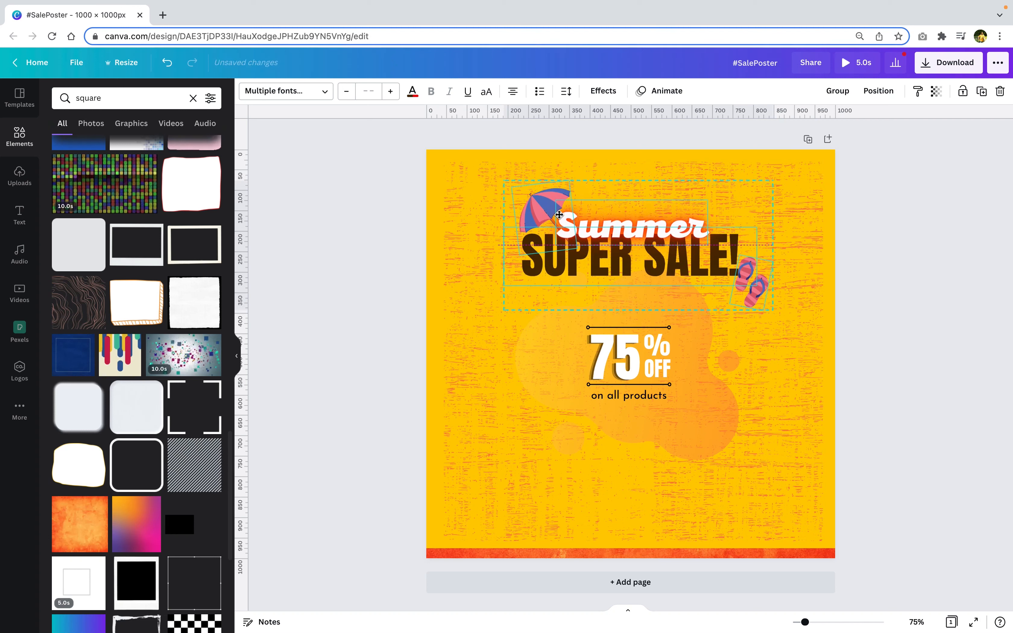
- Apply the Breathe page animation to the whole poster and preview it
left_click(686, 522)
left_click(673, 520)
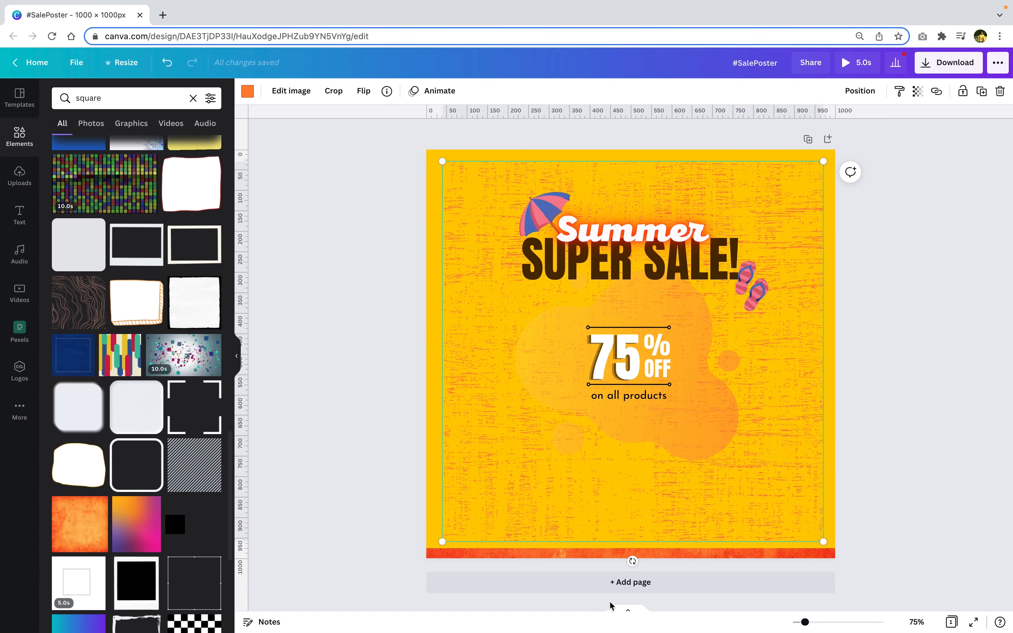
left_click(568, 554)
left_click(411, 93)
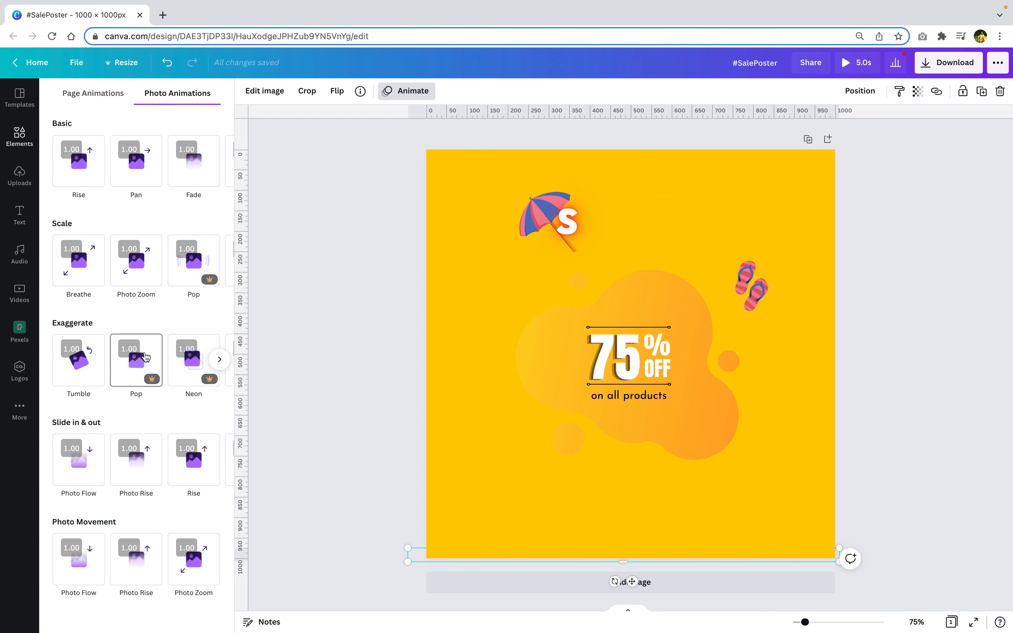
left_click(105, 97)
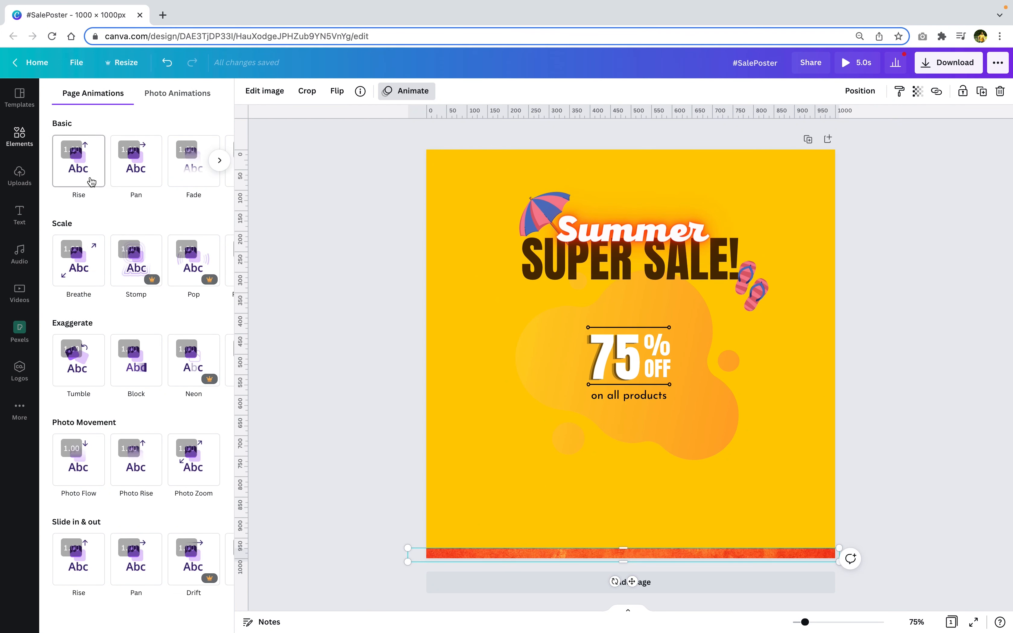
left_click(223, 162)
left_click(203, 169)
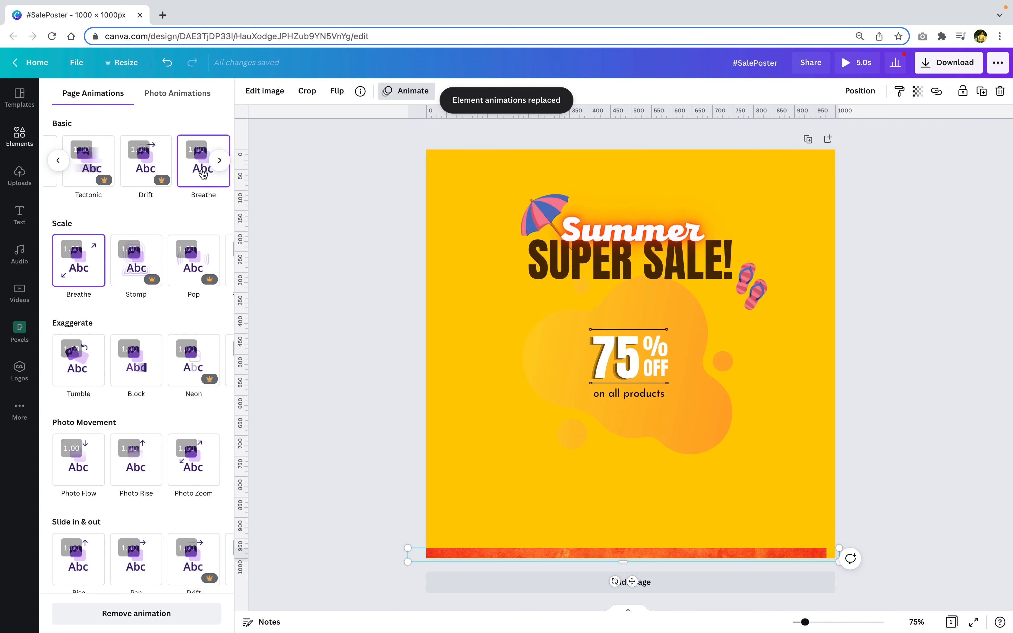
left_click(58, 161)
left_click(219, 161)
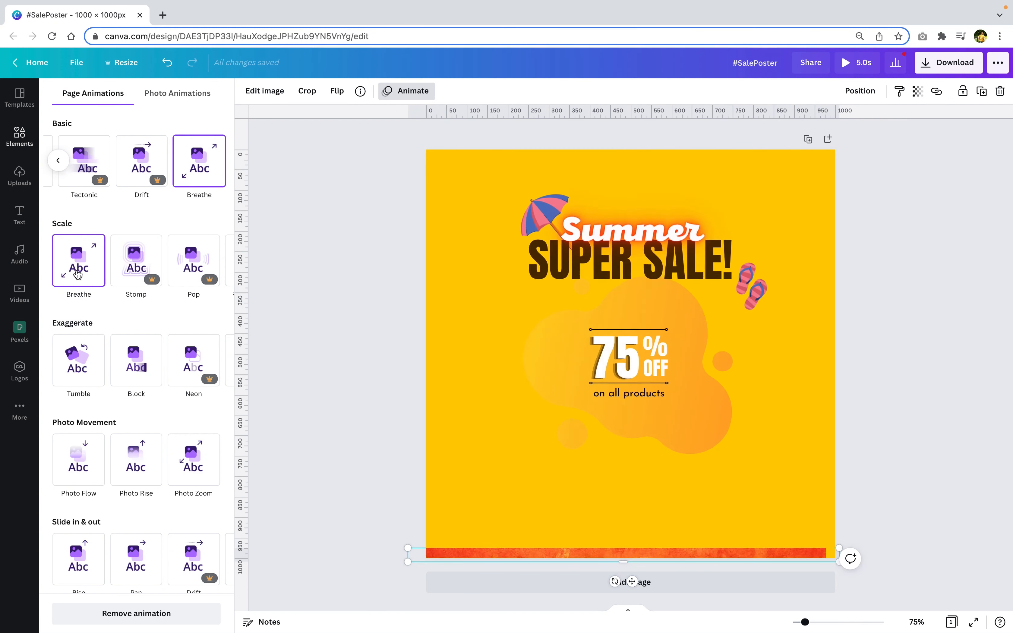
left_click(410, 301)
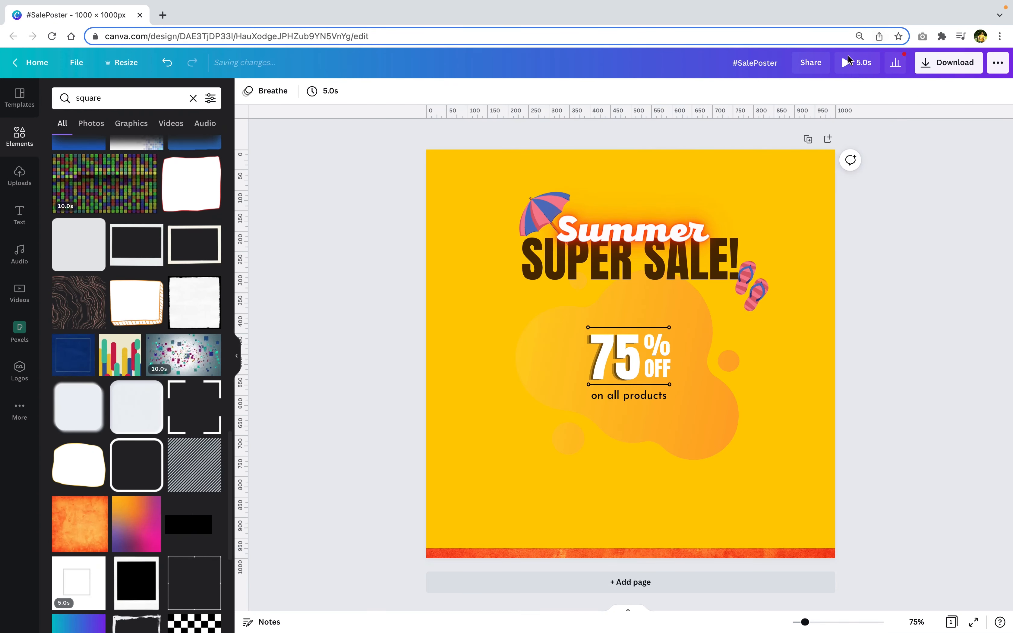
left_click(853, 67)
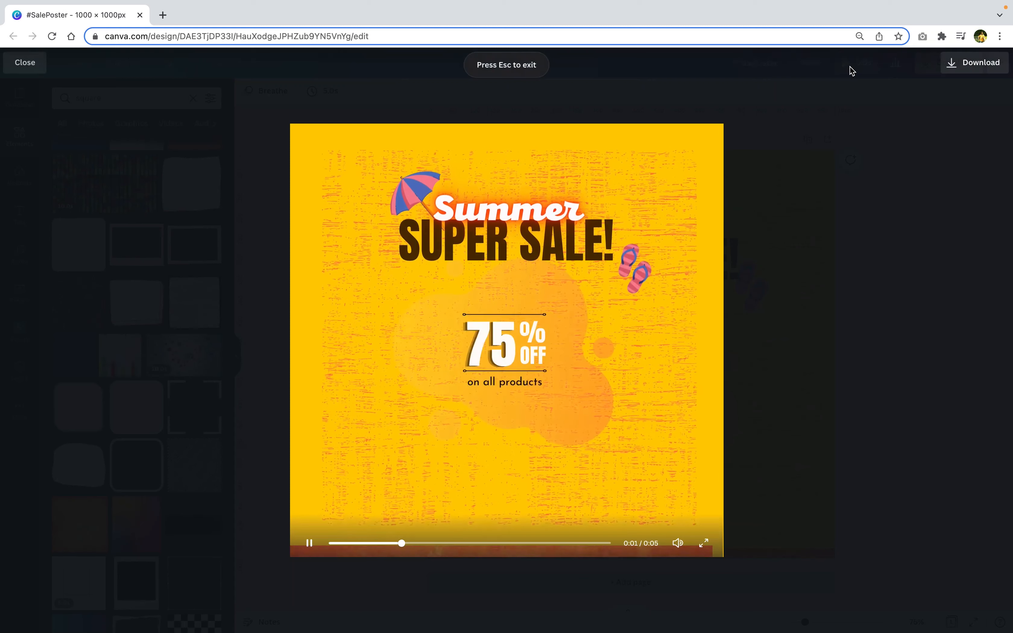
key("Escape")
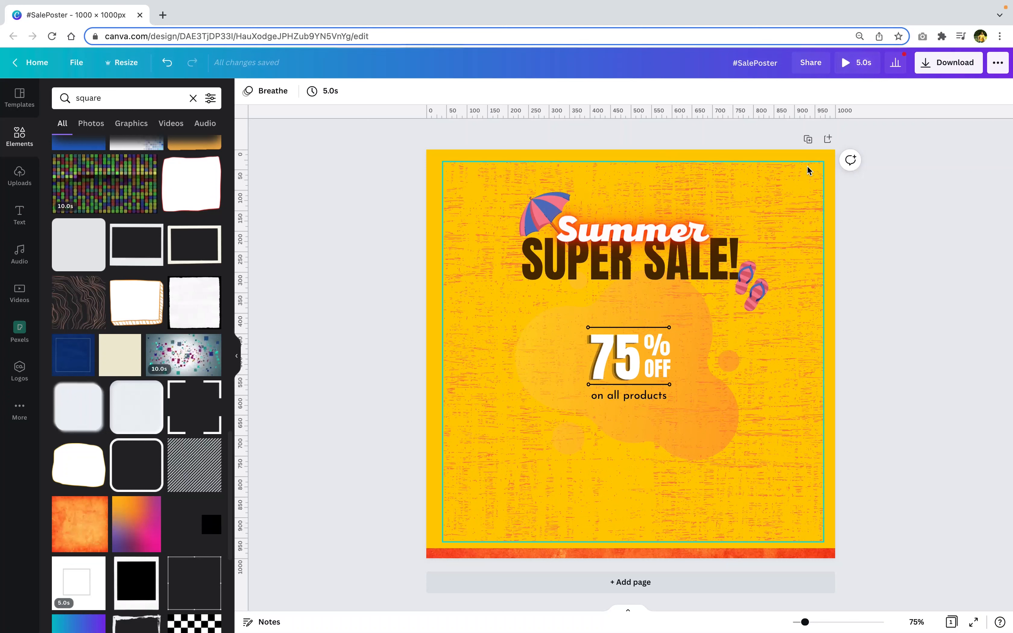
- Add a thin square outline, reshape it into a rectangle about 370 × 120 px and centre it below the 75% OFF badge
left_click(193, 98)
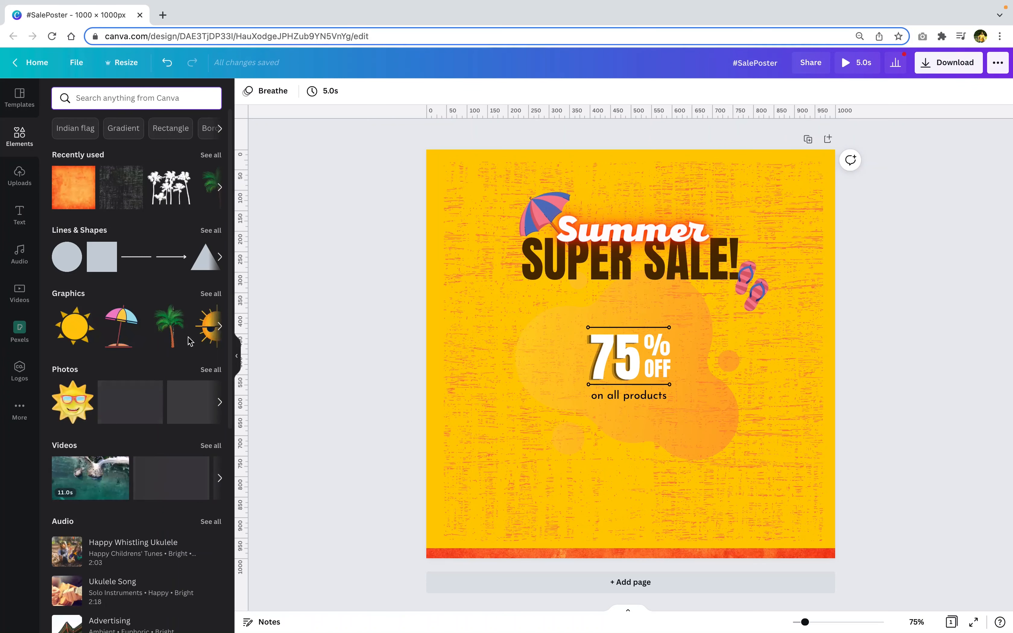
left_click(208, 228)
left_click(141, 352)
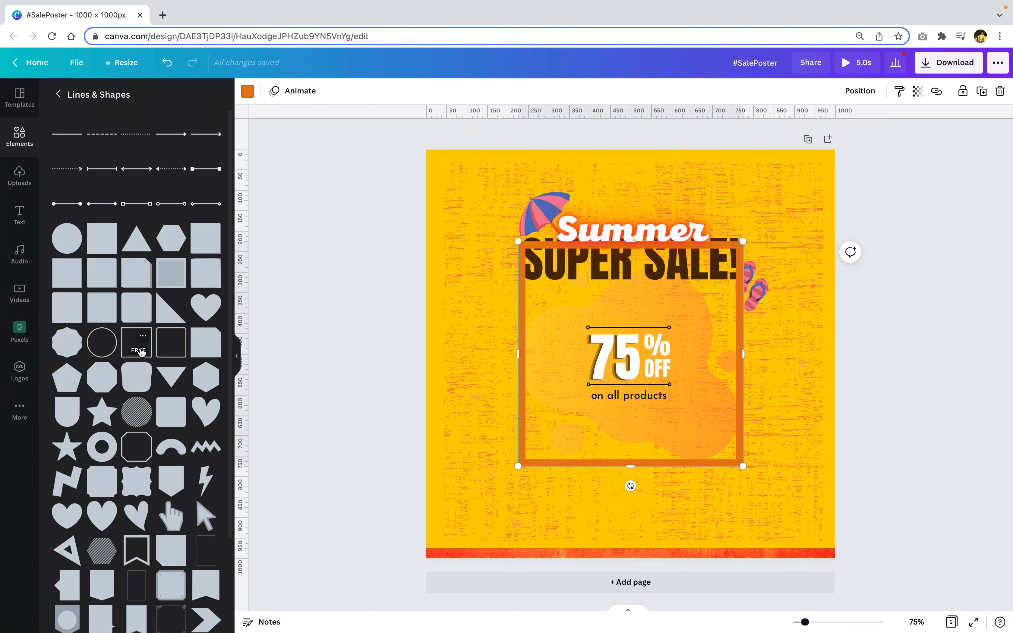
key("ctrl+z")
left_click(166, 350)
left_click_drag(742, 241, 553, 402)
left_click_drag(653, 448, 671, 442)
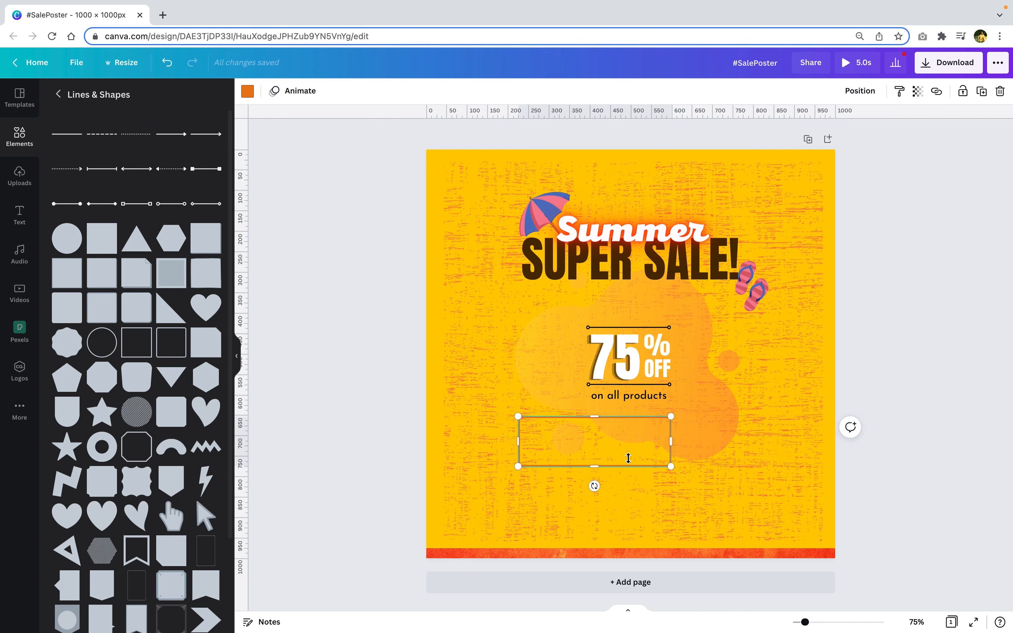
left_click_drag(612, 432, 651, 476)
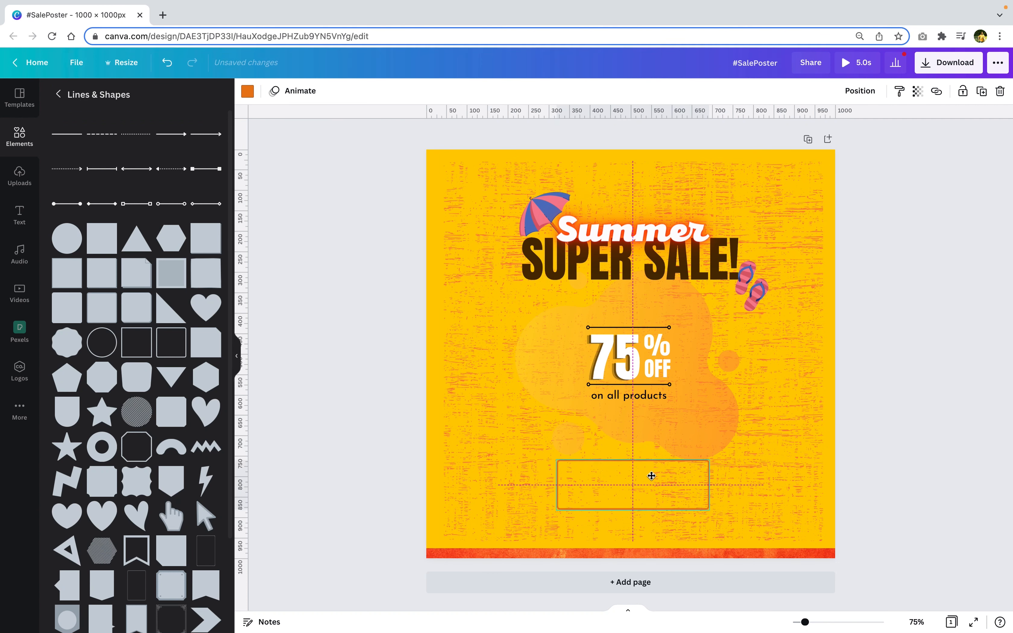
- Recolour the outlined rectangle dark brown and nudge it slightly up
left_click(247, 92)
left_click(151, 148)
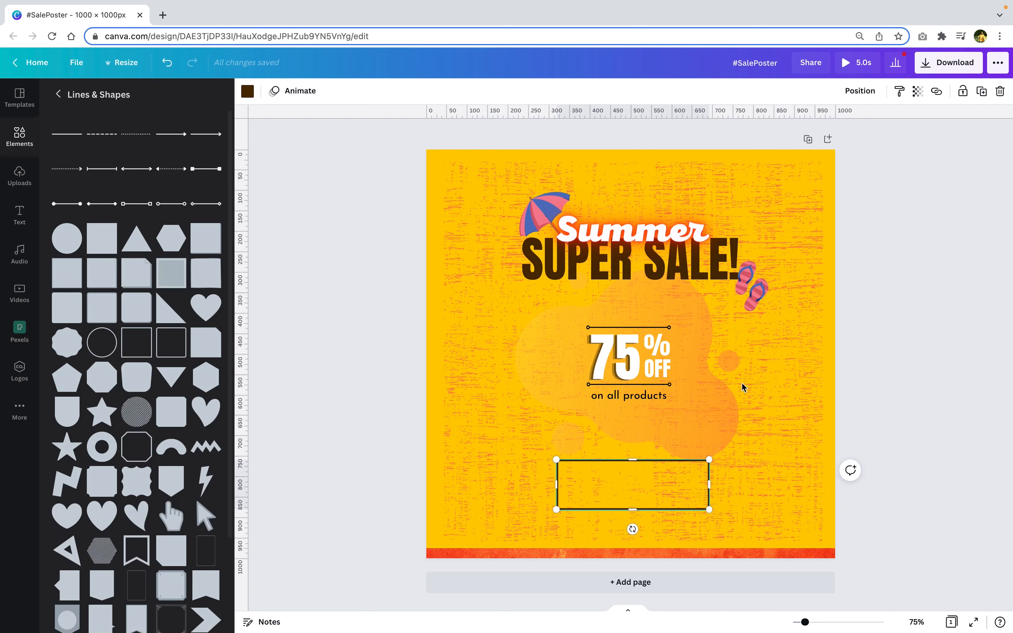
left_click_drag(661, 490, 654, 478)
- Add a filled dark brown rectangle about 350 × 105 px, offset over the outline, and move both slightly up
left_click(101, 317)
left_click_drag(744, 232, 557, 423)
left_click_drag(619, 447, 644, 499)
left_click(615, 457)
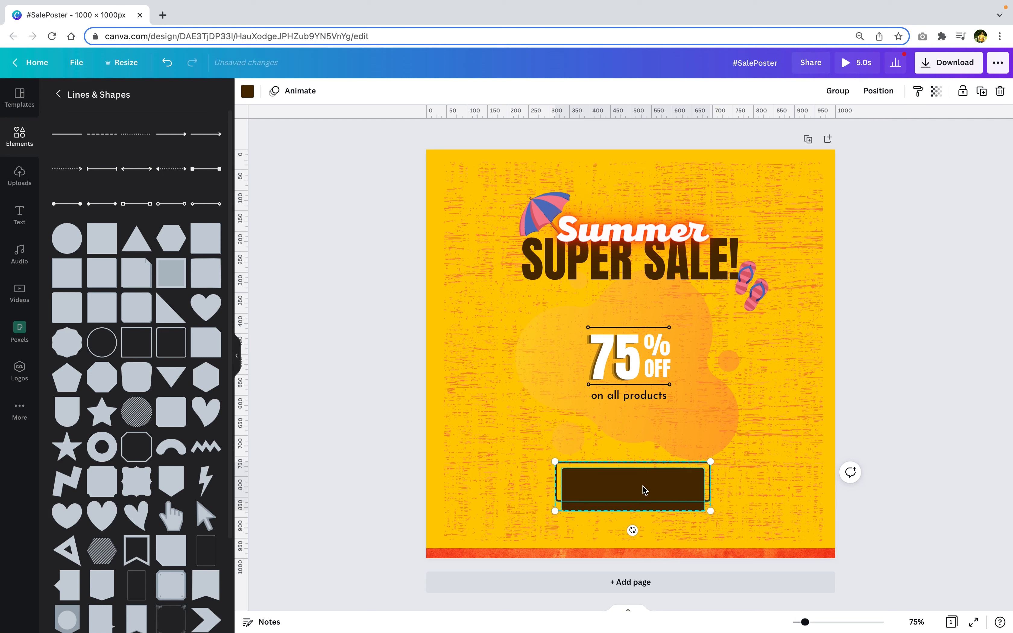
left_click_drag(645, 490, 659, 479)
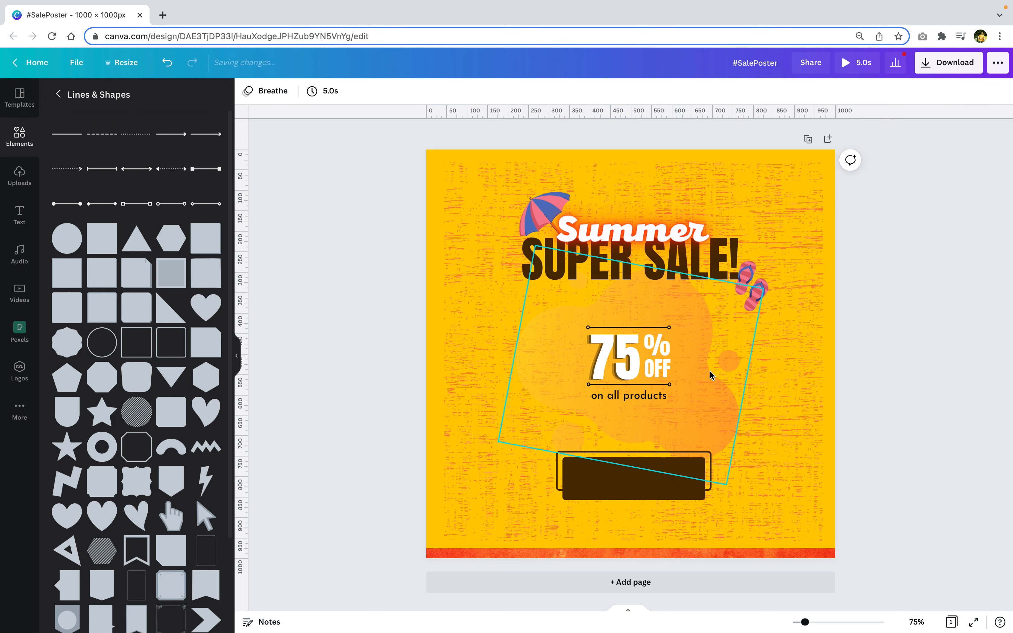
- Add the text "Order Now!", shrink it to size 35.3 and format it in white Intro Rust
type("tOrder Now!")
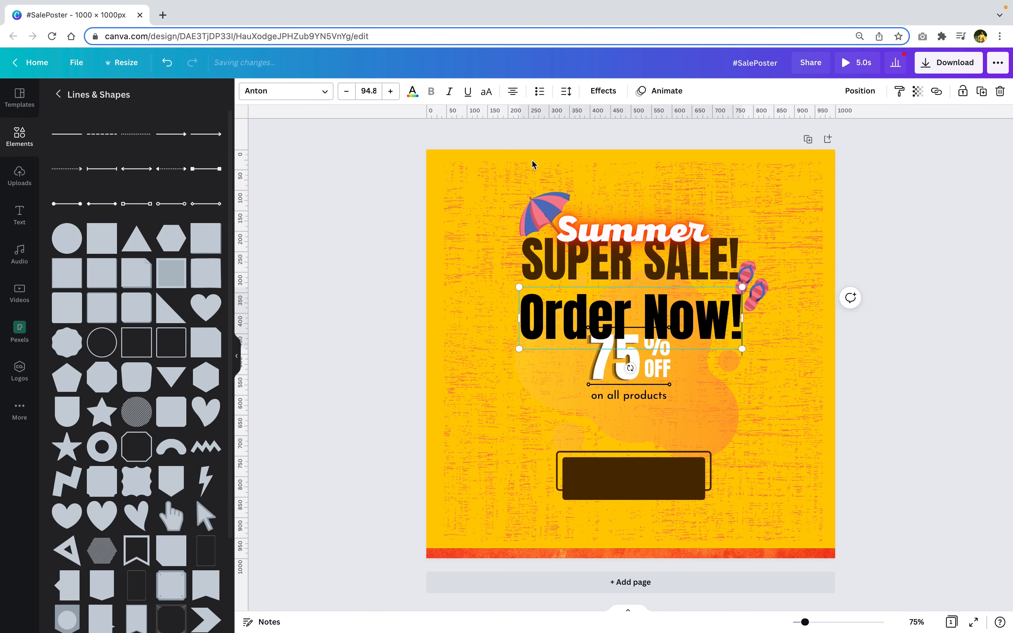
left_click_drag(741, 290, 606, 325)
left_click(285, 91)
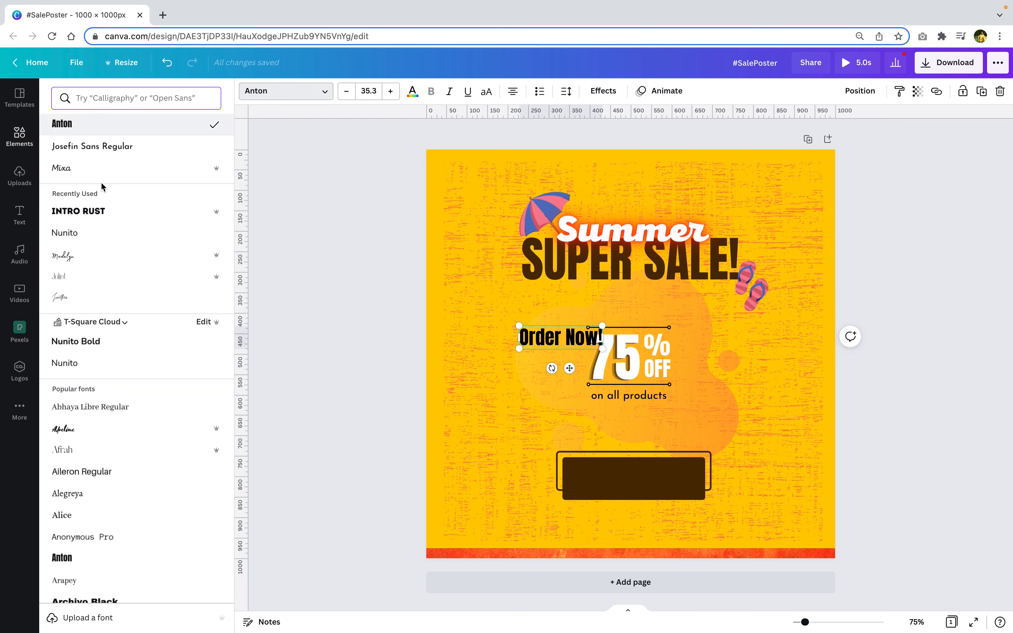
left_click(90, 212)
left_click(413, 91)
left_click(93, 207)
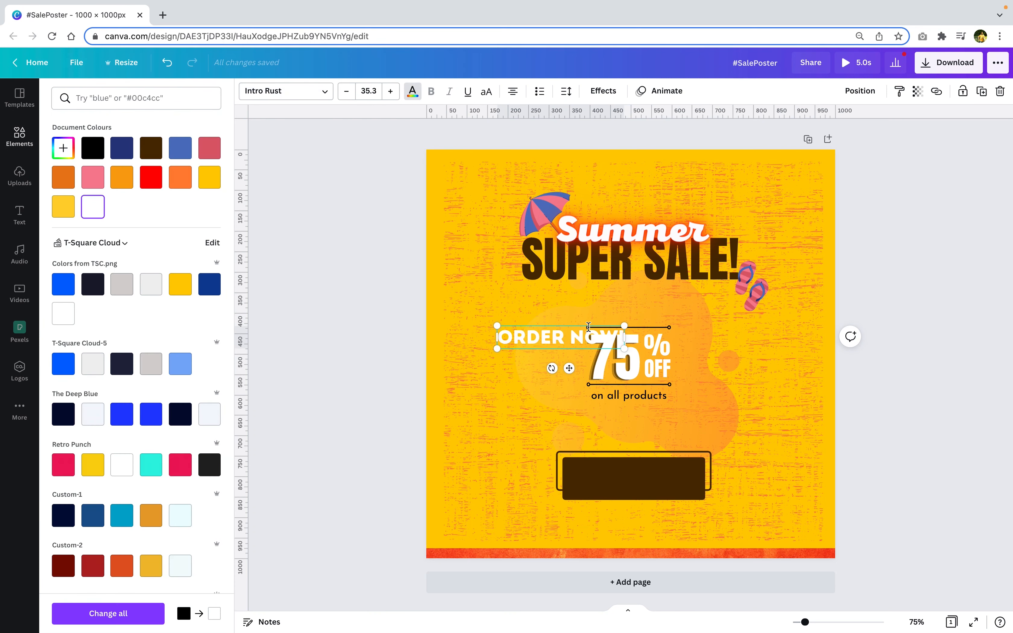
- Scale the ORDER NOW! text to size 22.6 and centre it on the dark brown rectangle
left_click_drag(535, 337, 542, 336)
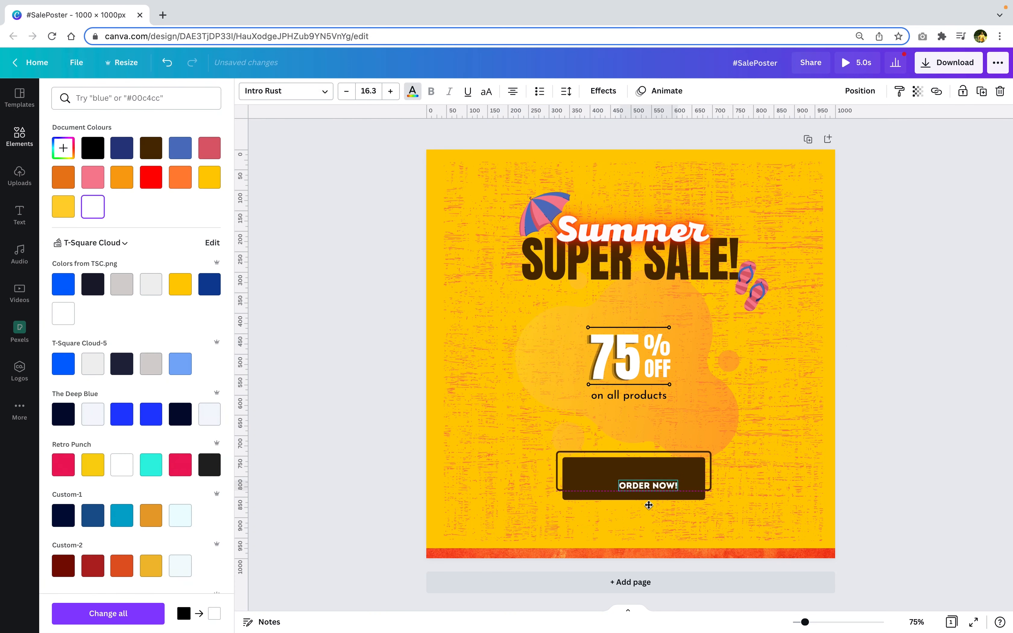
left_click(859, 427)
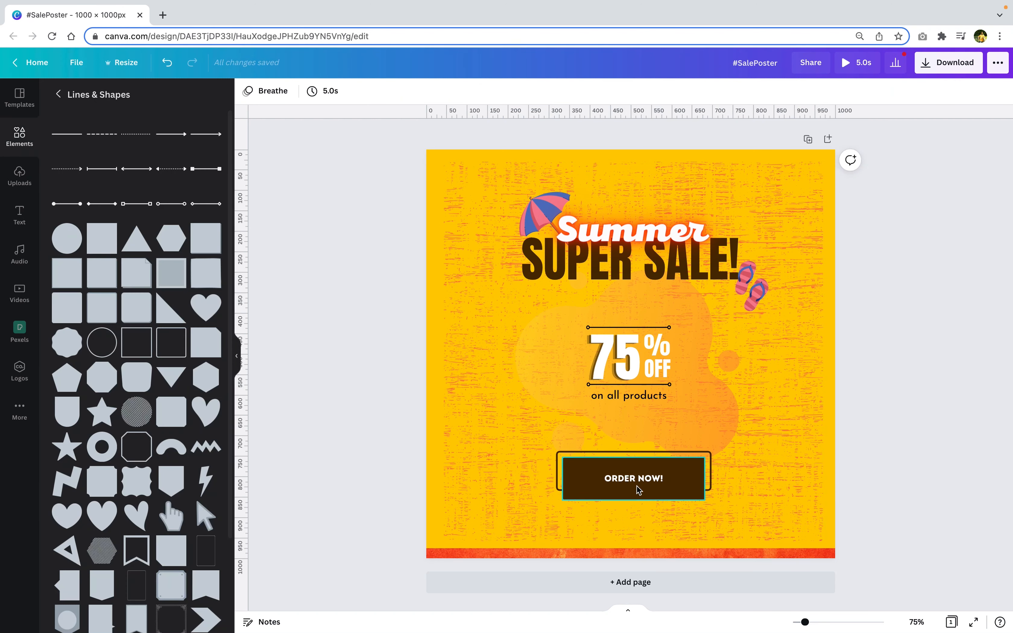
left_click(629, 480)
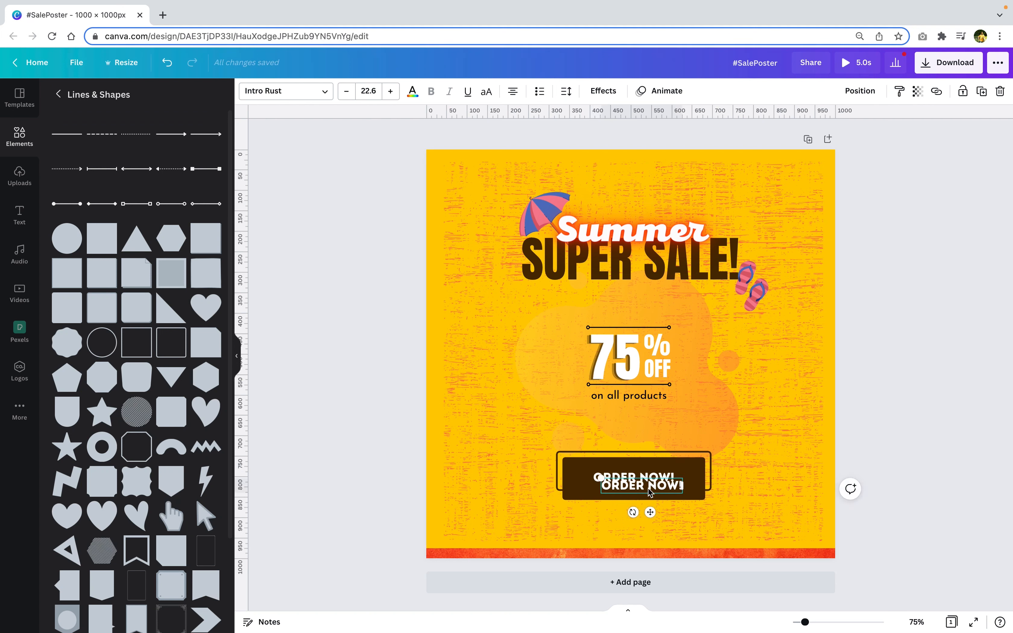
- Turn a copy of the button text into "Offer Expiring in 3 days!" in yellow Josefin Sans Regular
double_click(660, 502)
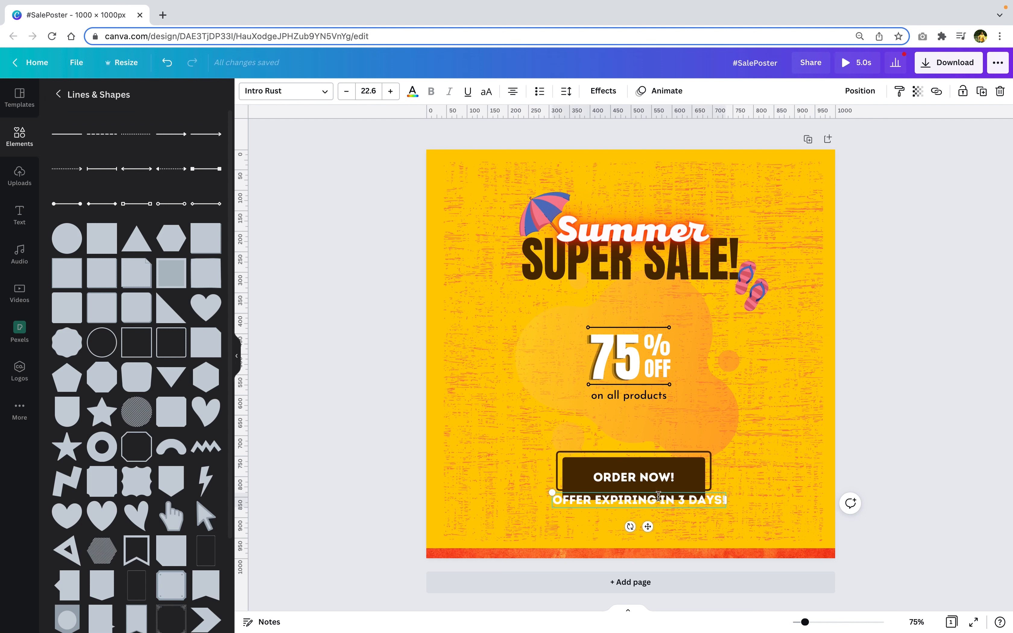
left_click(318, 100)
left_click(92, 168)
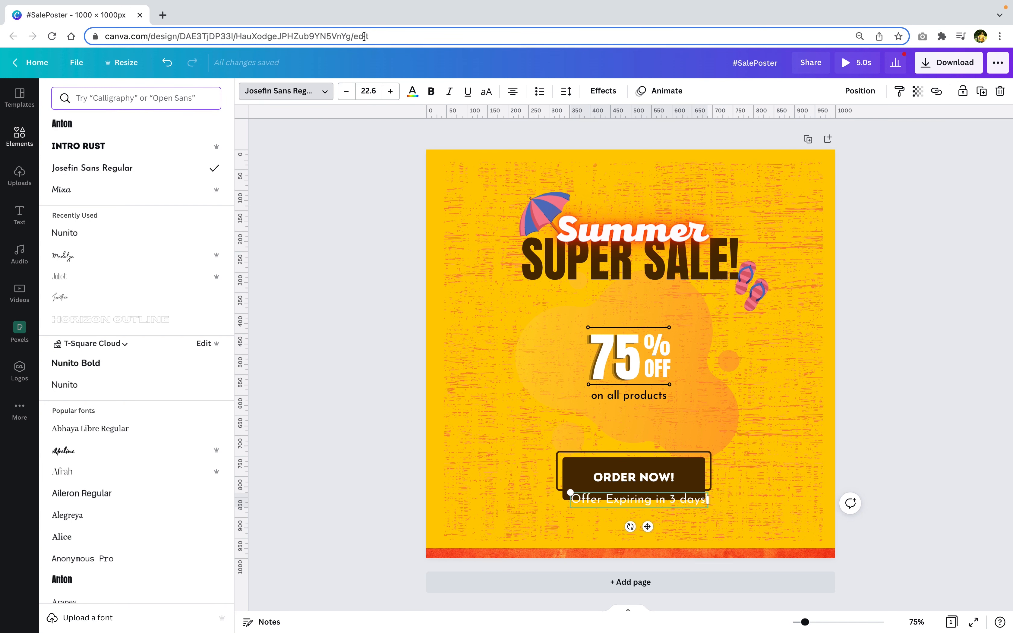
left_click(412, 91)
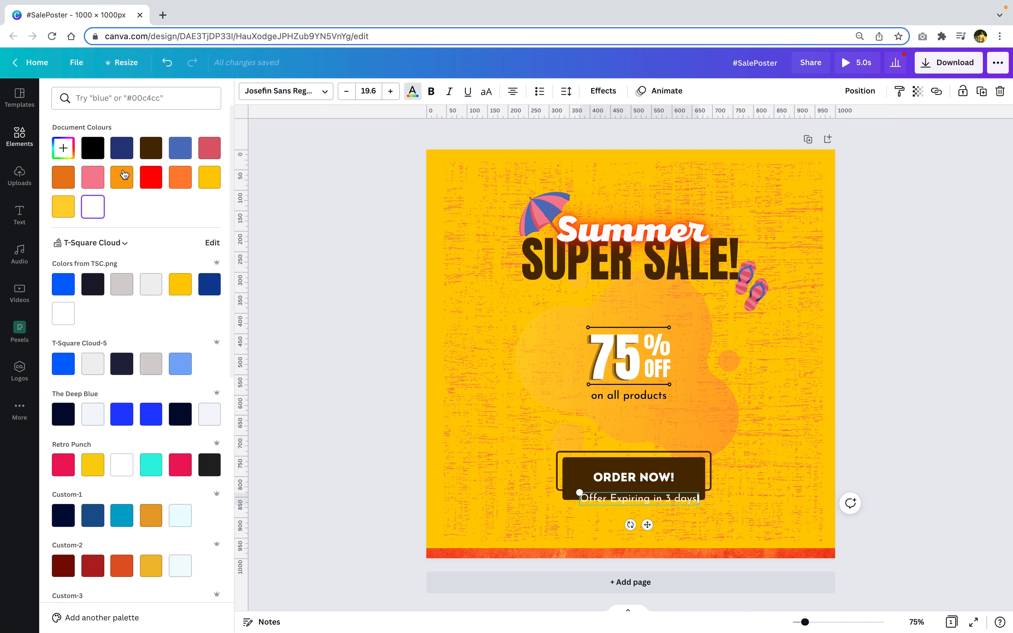
left_click(213, 177)
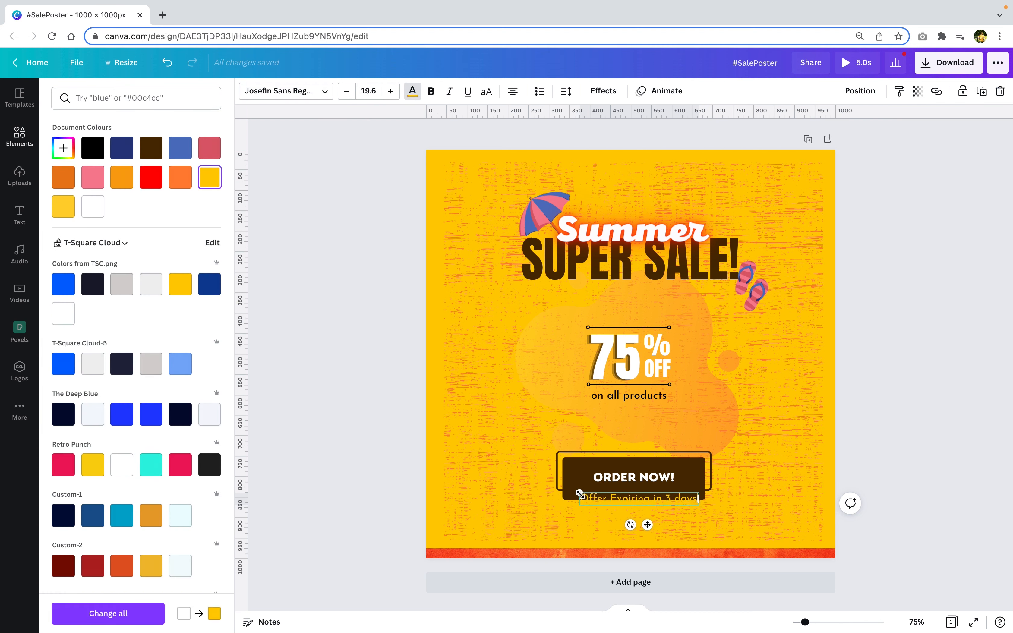
- Stack the ORDER NOW! text directly above the smaller offer line inside the dark brown button
left_click(660, 469)
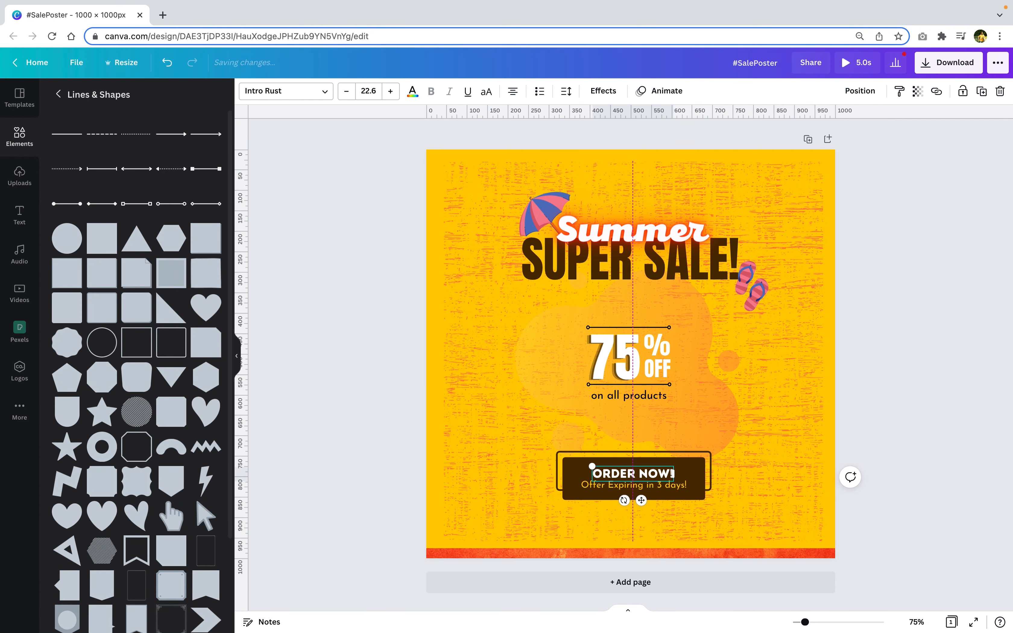
left_click(682, 484)
left_click(666, 475, "shift")
left_click(905, 378)
left_click_drag(872, 445, 536, 514)
left_click(961, 485)
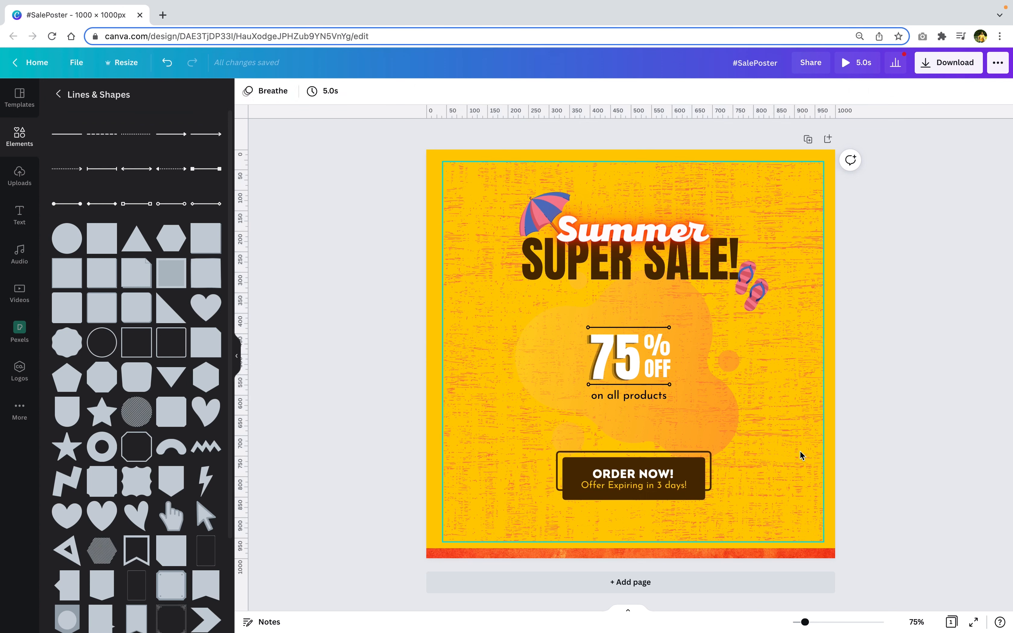
left_click(805, 432)
key("Delete")
key("super+z")
- Move the whole order button, with its outline and both text lines, slightly lower on the page
left_click_drag(889, 454, 441, 512)
left_click(691, 423, "shift")
left_click_drag(634, 479, 634, 497)
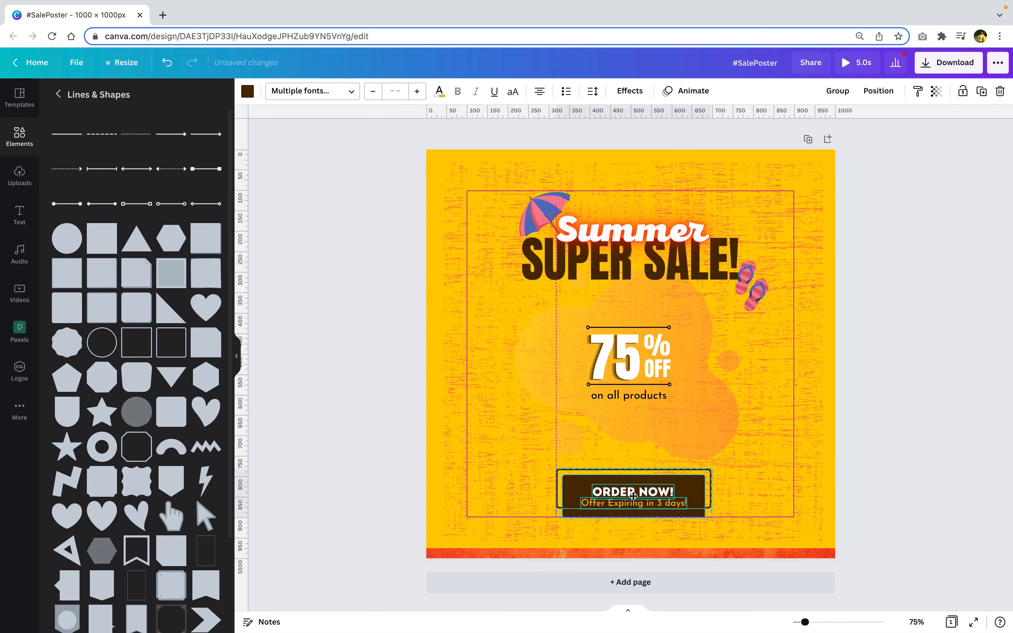
left_click(952, 356)
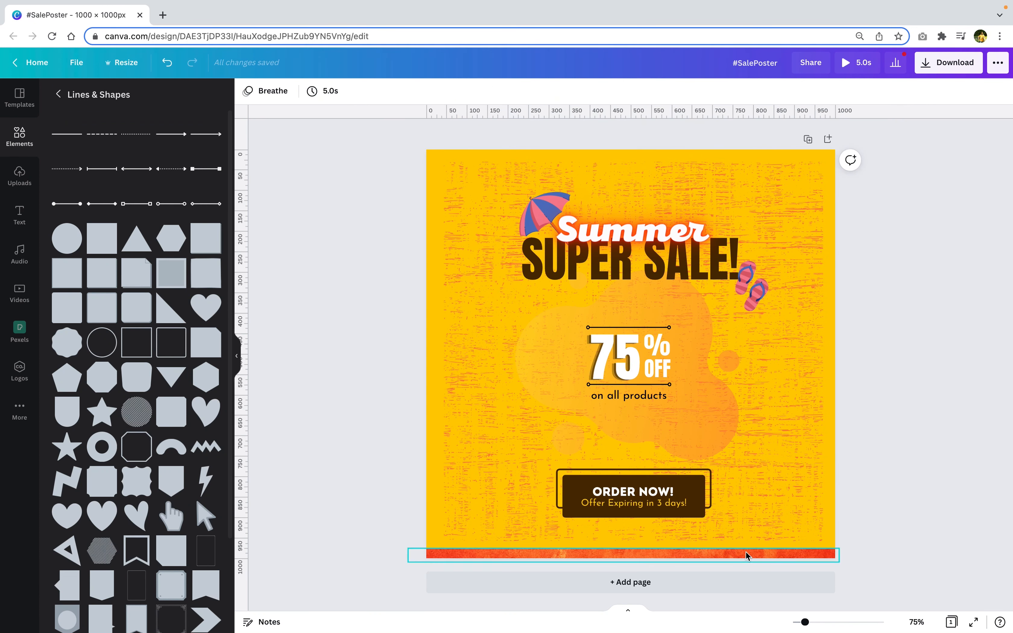
- Duplicate the orange grunge strip and place the thinner copy just above the original at the page's lower edge
left_click_drag(746, 554, 750, 151)
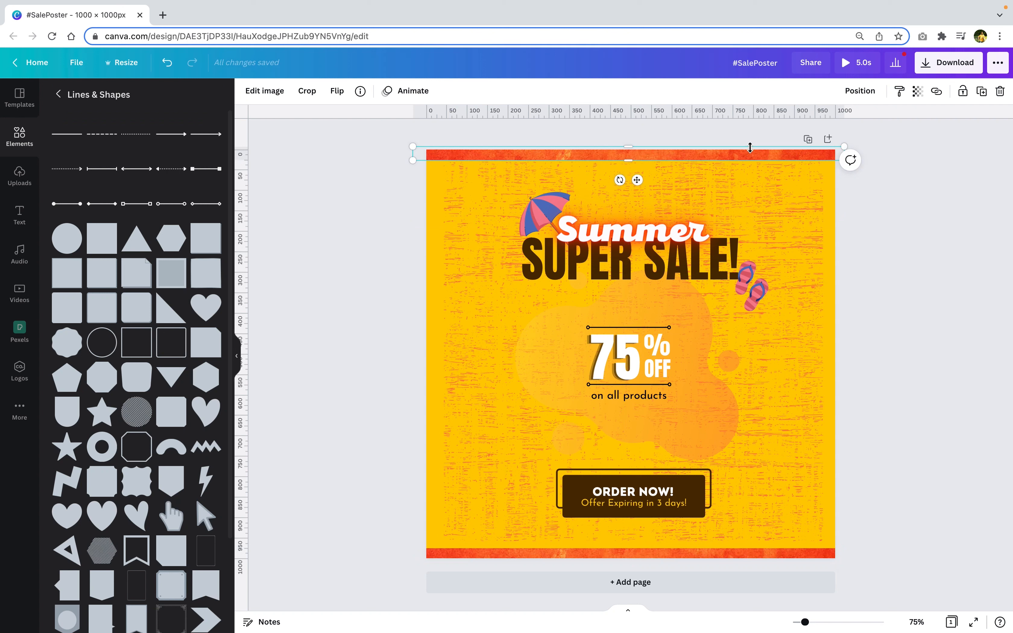
left_click_drag(663, 154, 643, 564)
left_click(916, 432)
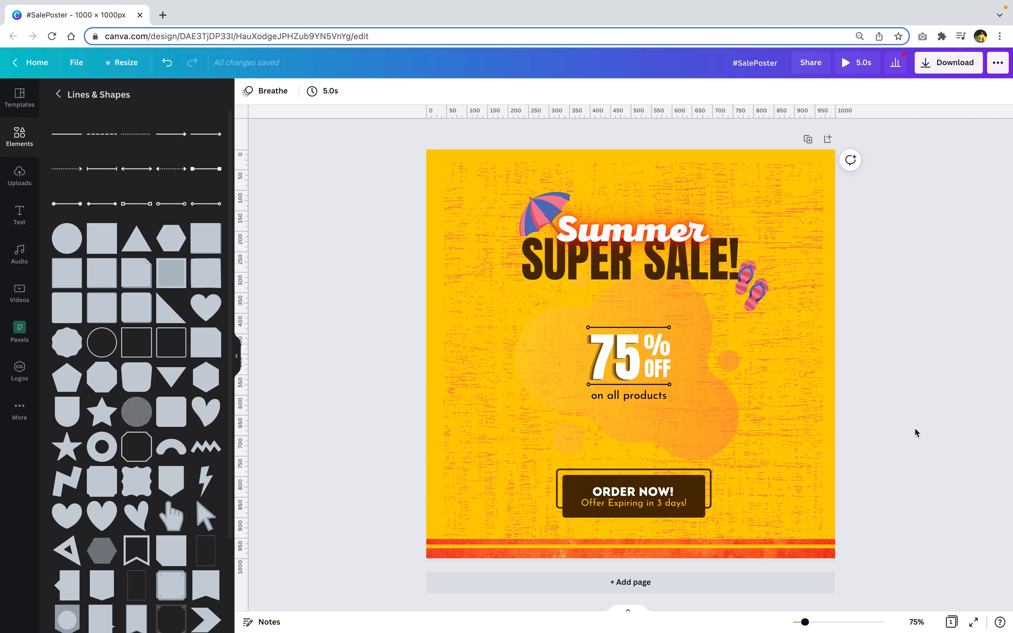
- Thin the upper grunge strip to a narrow line and shift both strips closer to the page's lower edge
left_click(627, 538)
left_click(676, 554, "shift")
left_click(981, 494)
left_click(705, 556)
left_click(896, 511)
left_click_drag(896, 511, 818, 565)
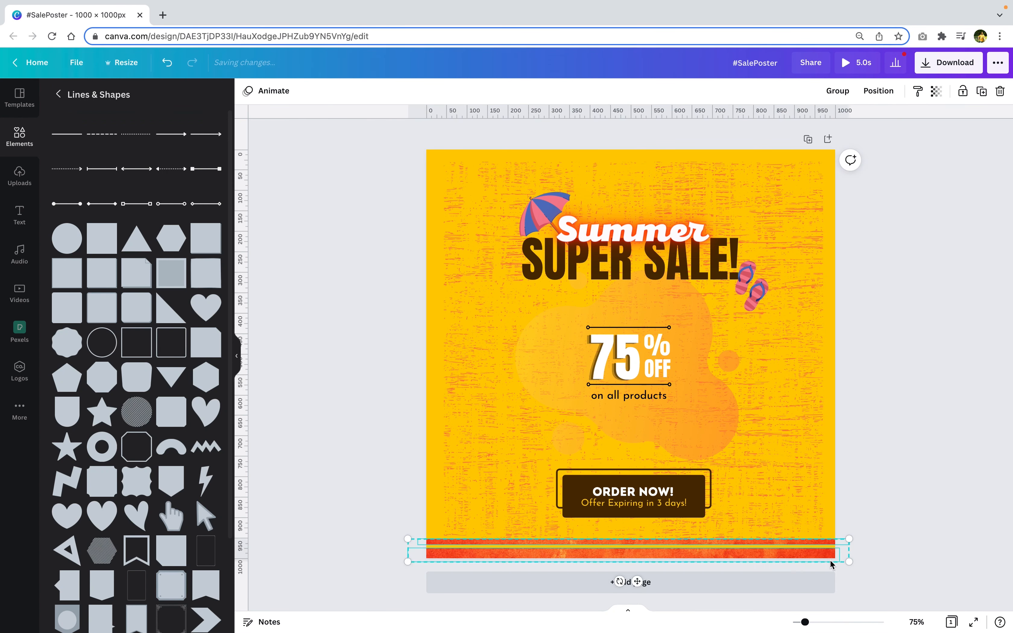
left_click(724, 567)
left_click(650, 545)
left_click_drag(649, 546, 649, 540)
key("shift+Down")
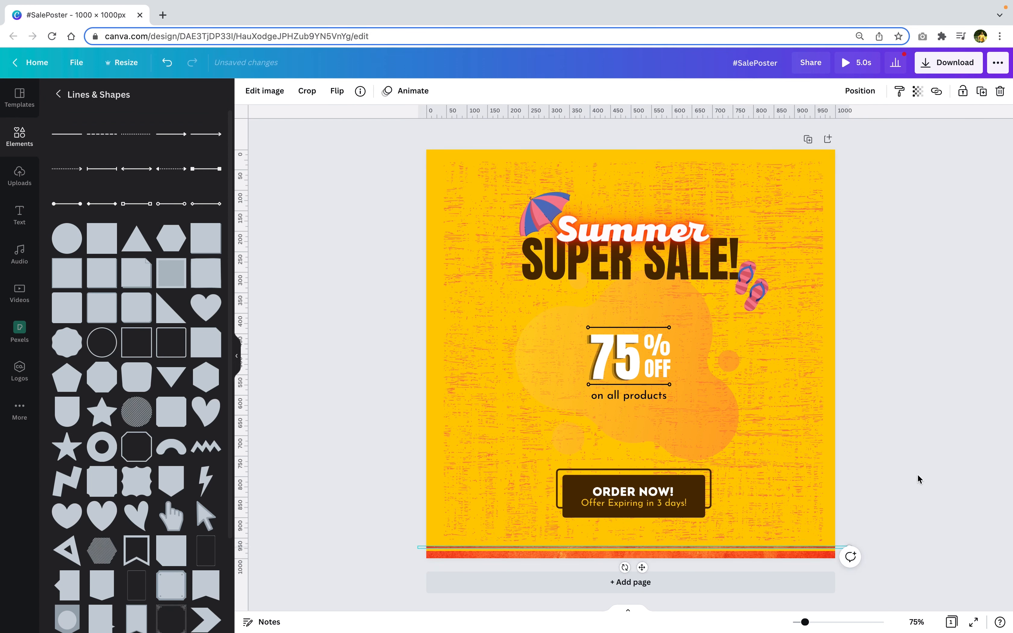
left_click(915, 443)
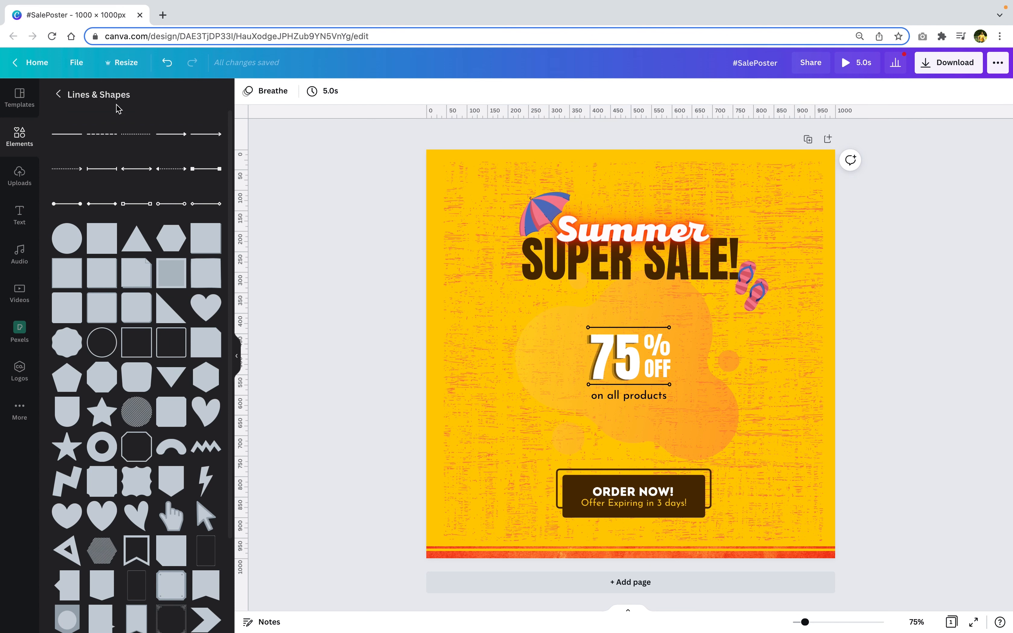
- Apply the Burst text animation to the ORDER NOW! line in the dark brown button
left_click(59, 96)
left_click(633, 491)
left_click(603, 90)
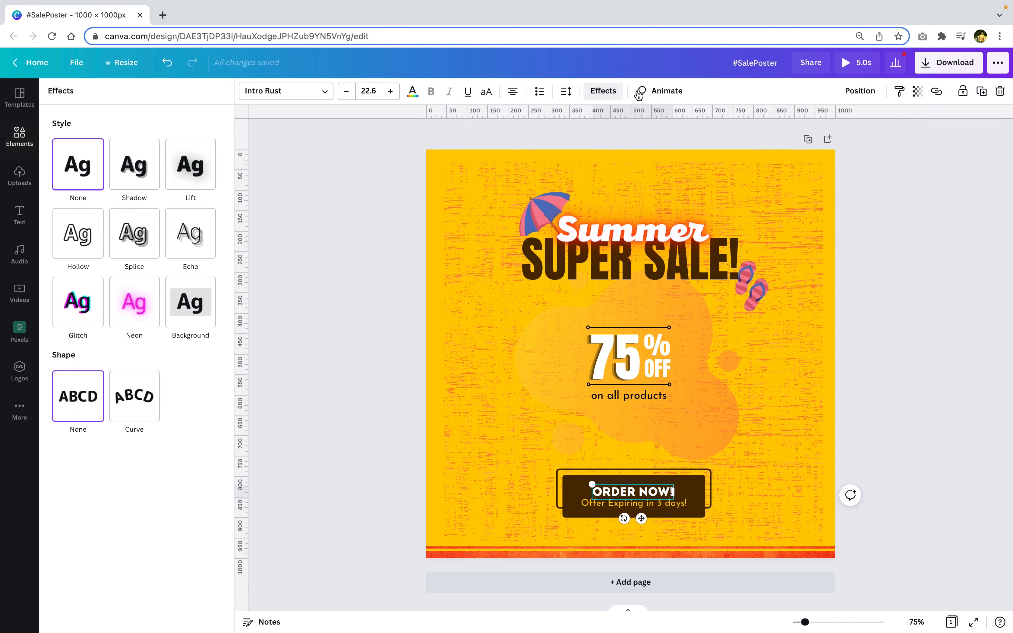
left_click(663, 92)
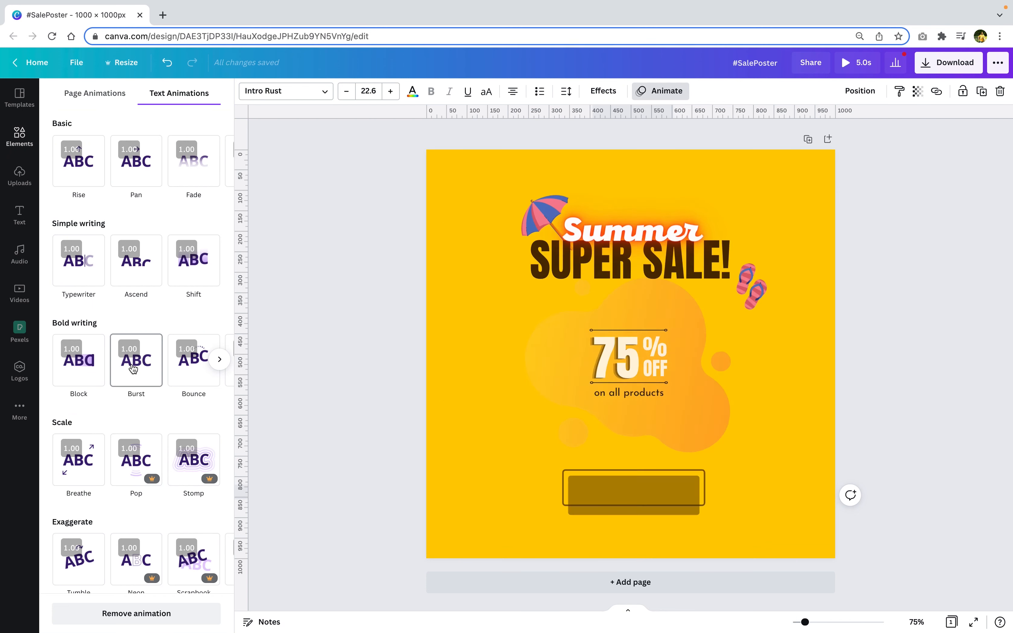
left_click(133, 369)
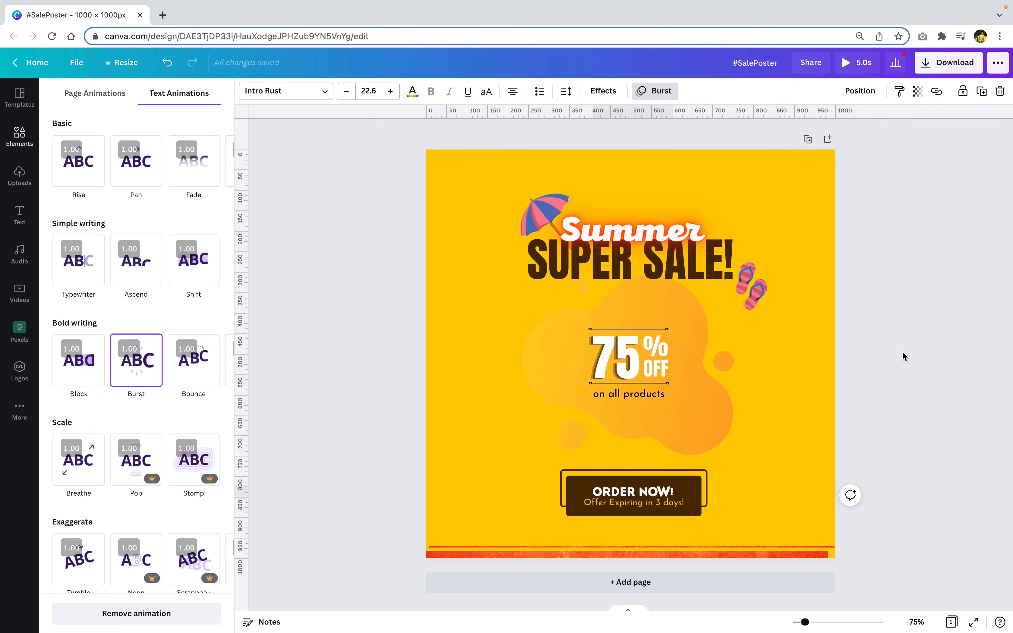
- Try the Rise page animation on the whole poster and remove all page animation
left_click(693, 253)
left_click(627, 151)
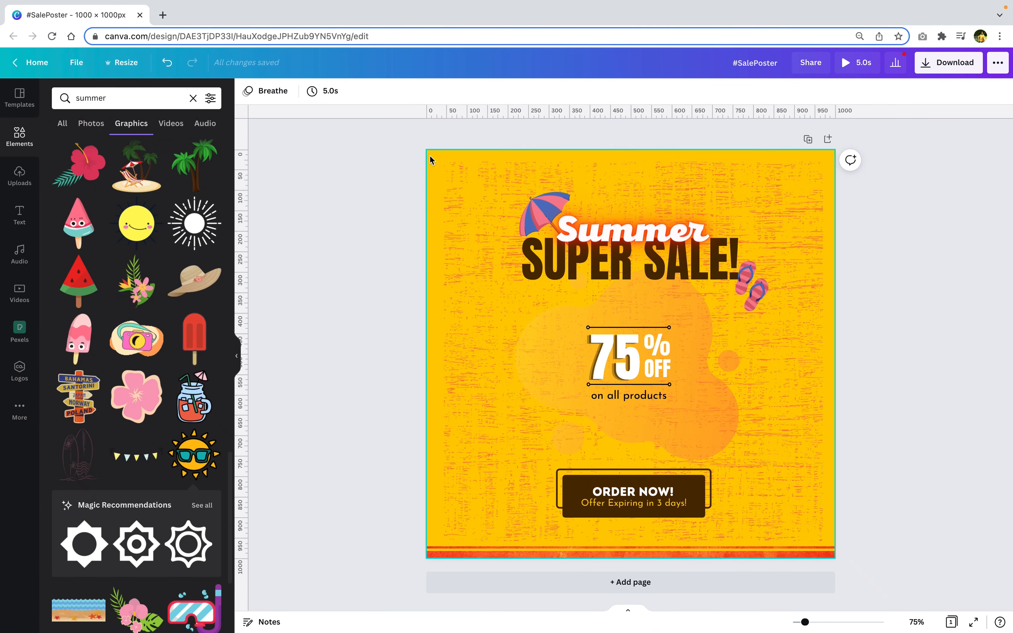
left_click(293, 91)
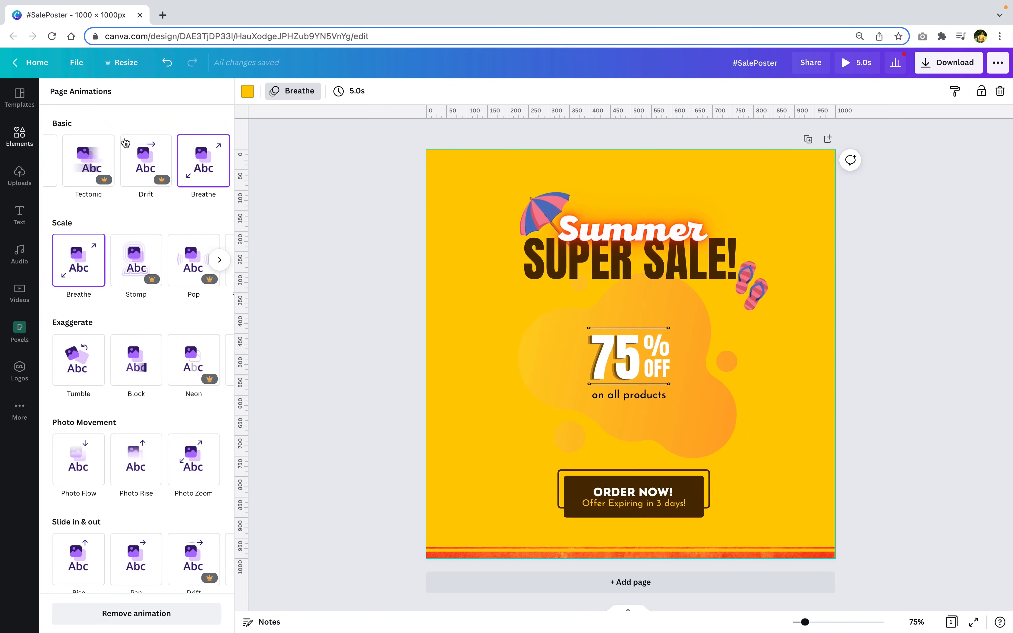
left_click(62, 161)
left_click(78, 164)
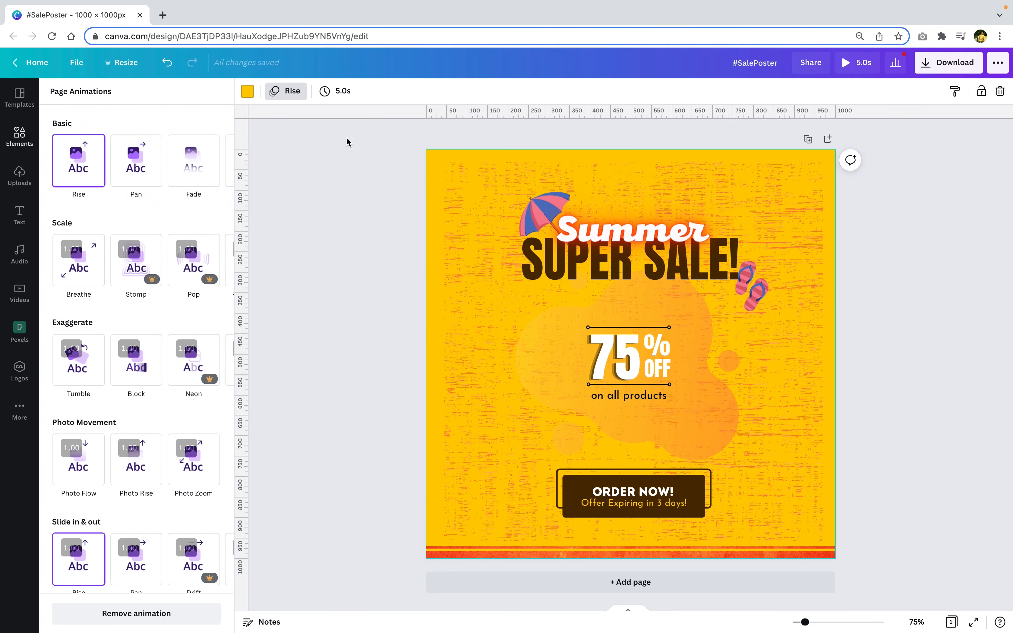
left_click(136, 613)
- Apply the Skate text animation to the white Summer headline
left_click(642, 236)
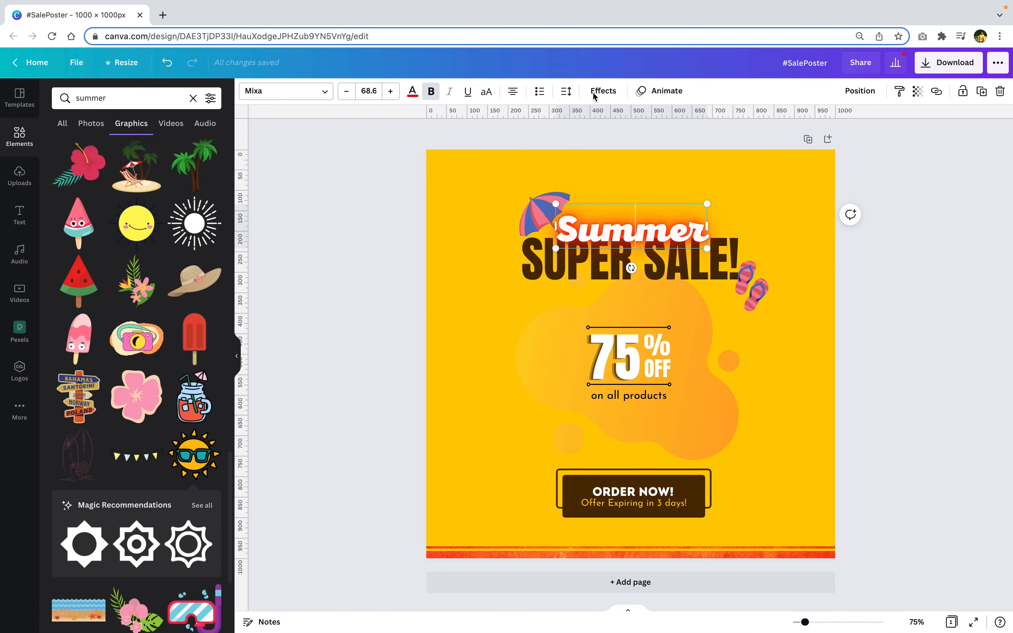
left_click(603, 91)
left_click(647, 92)
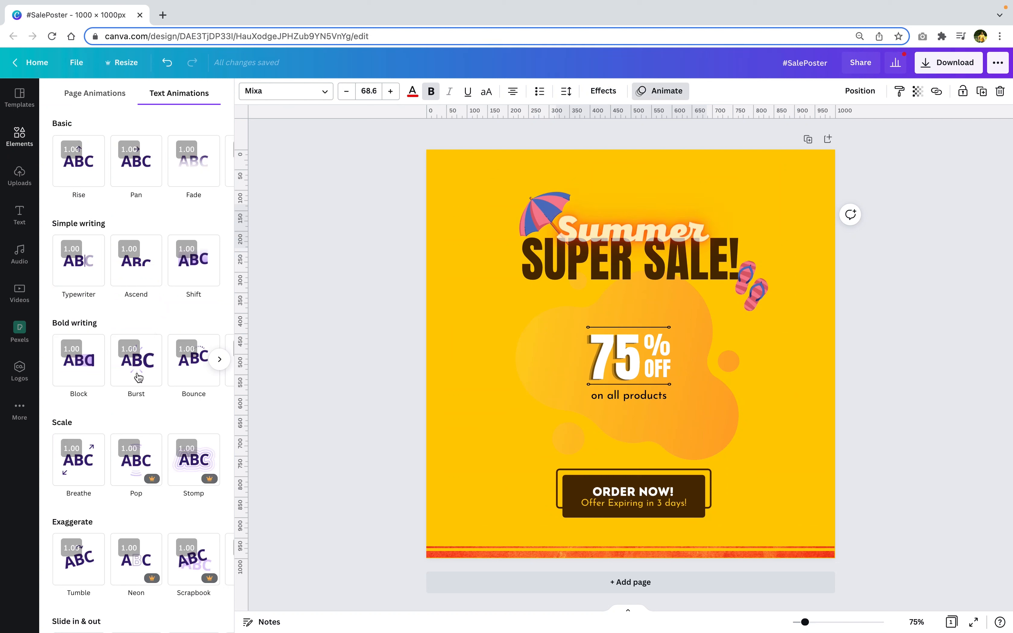
scroll(201, 359, "right", 2)
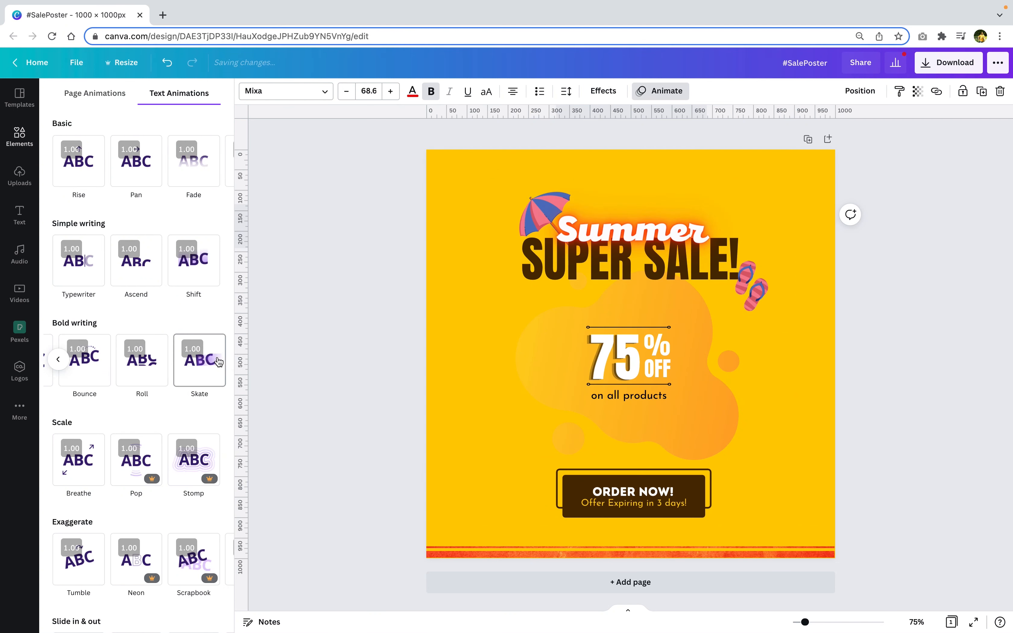
left_click(199, 380)
- Preview the poster's playback to check the Summer headline's animation
left_click(546, 268)
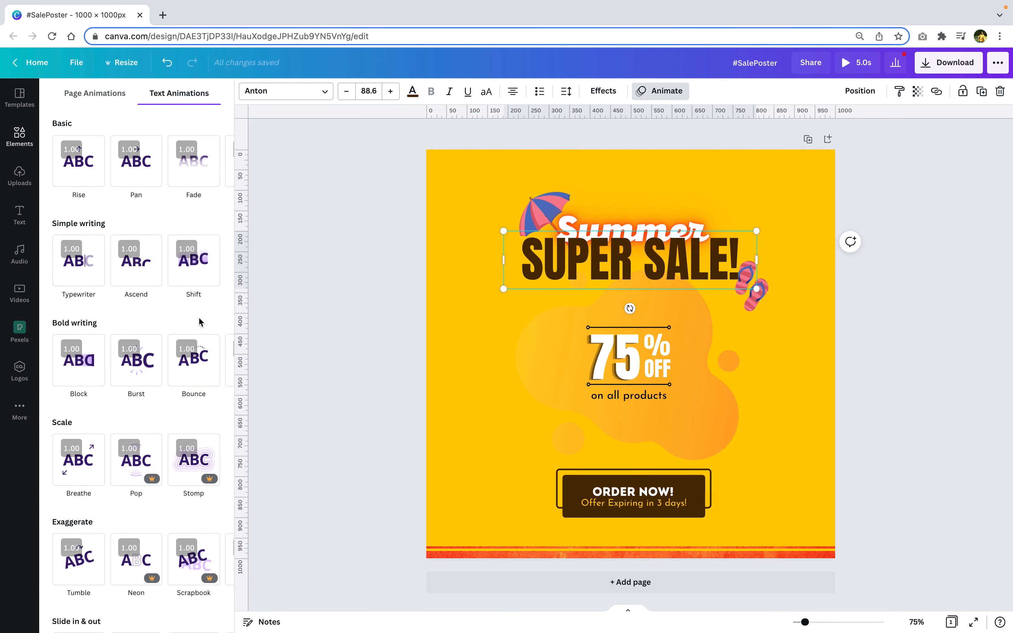
left_click(309, 308)
left_click(645, 92)
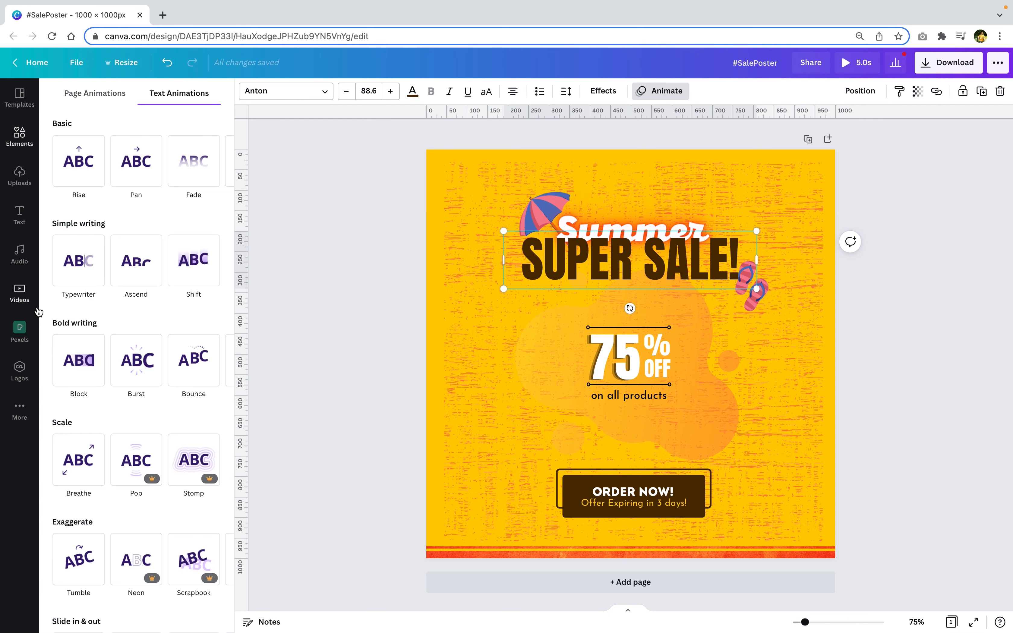
left_click(893, 348)
left_click(867, 62)
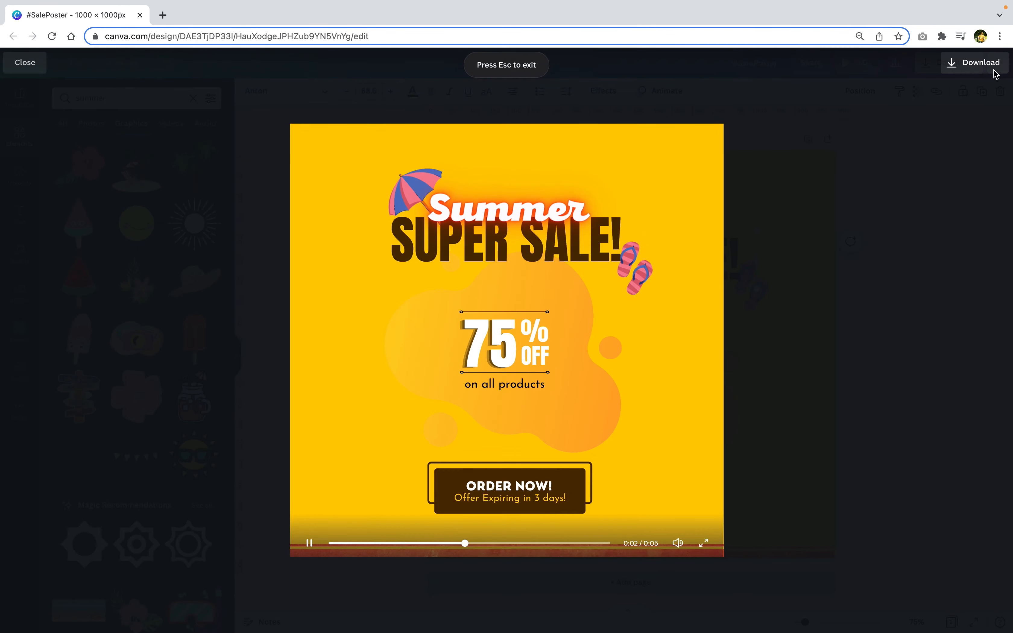
left_click(867, 217)
left_click(865, 64)
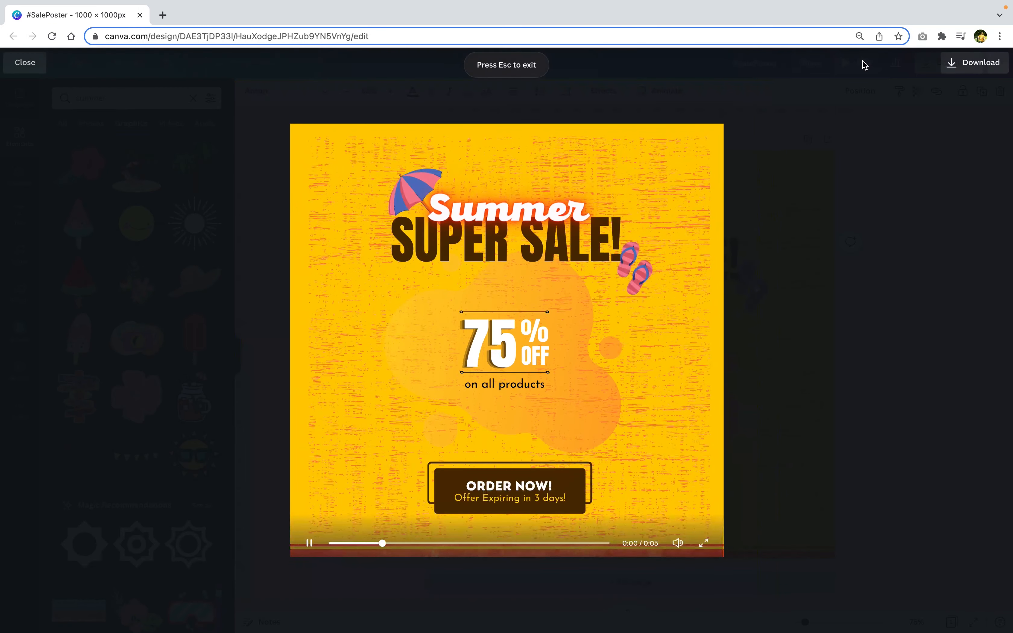
left_click(853, 198)
- Apply the Burst text animation to the SUPER SALE! headline
left_click(538, 301)
left_click(515, 269)
left_click(646, 92)
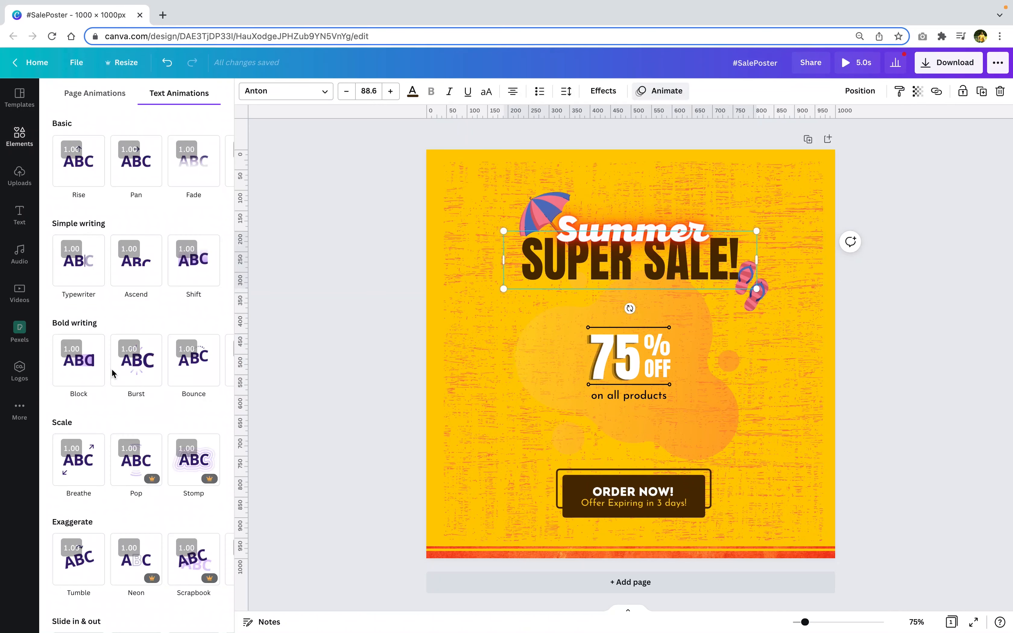
left_click(129, 366)
left_click(901, 209)
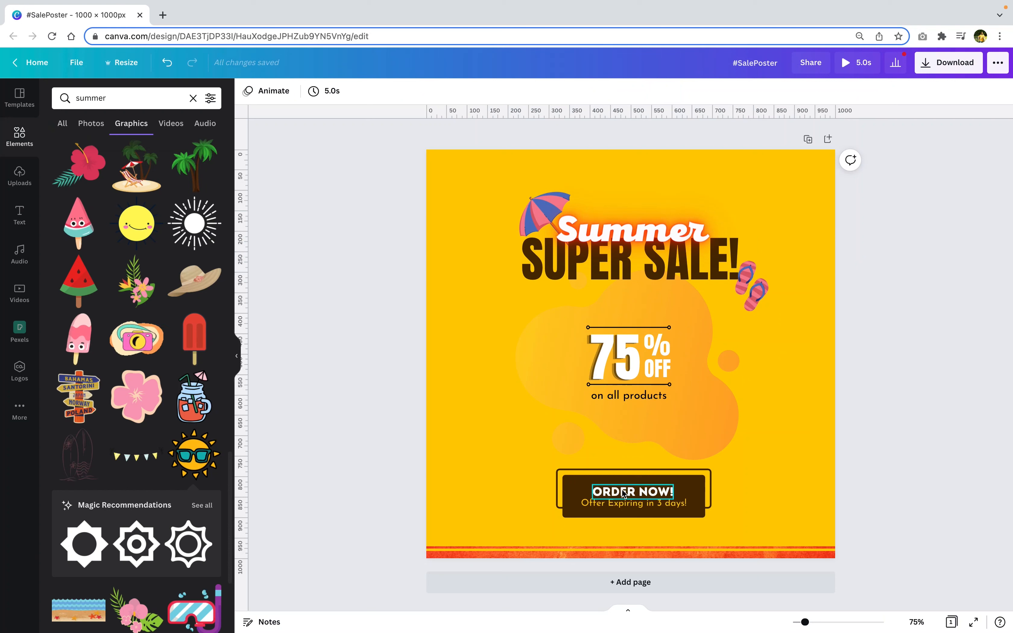
left_click(632, 491)
left_click(660, 90)
left_click(140, 576)
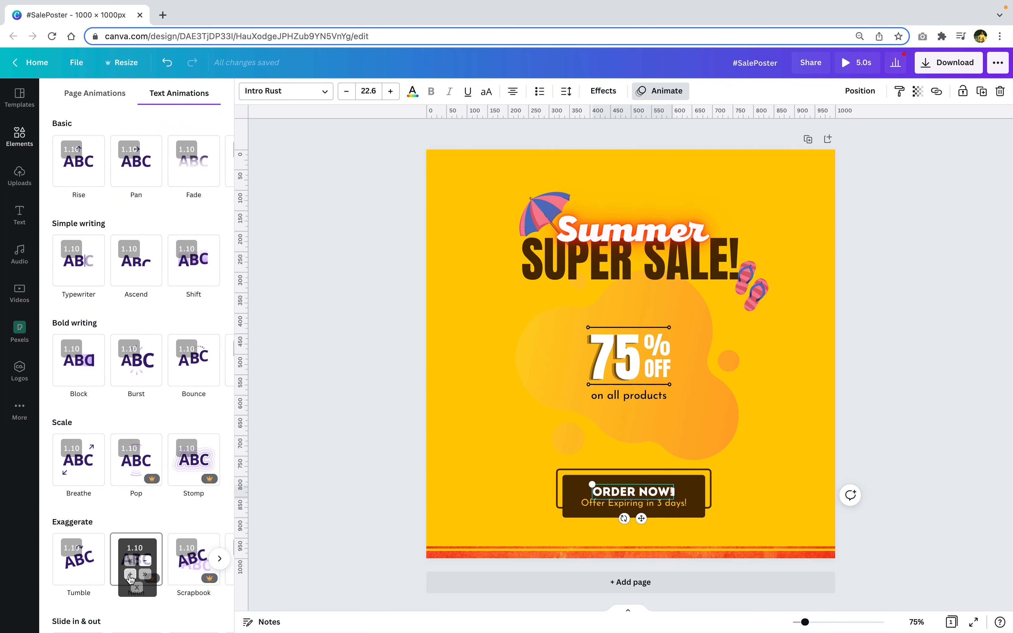
left_click(317, 491)
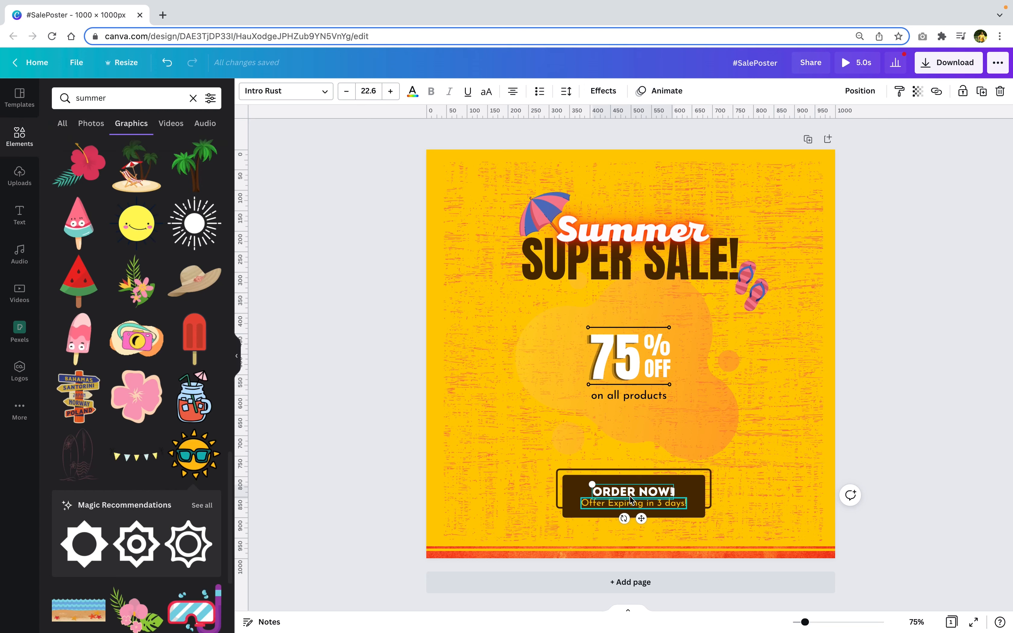
left_click(858, 74)
key("Escape")
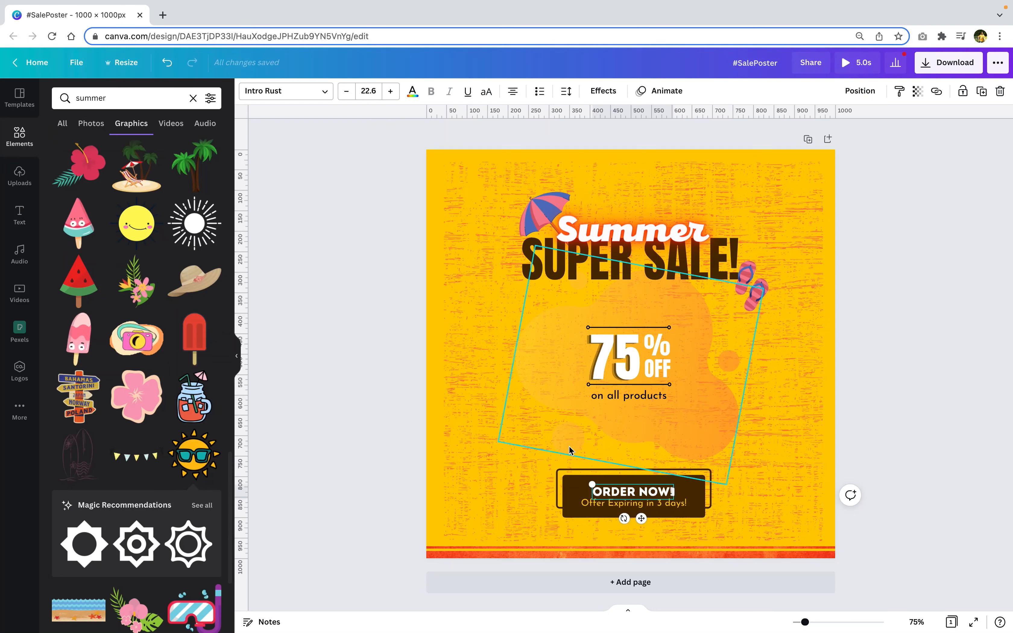
- Apply the Neon text animation to ORDER NOW! and preview the poster's playback
left_click(643, 97)
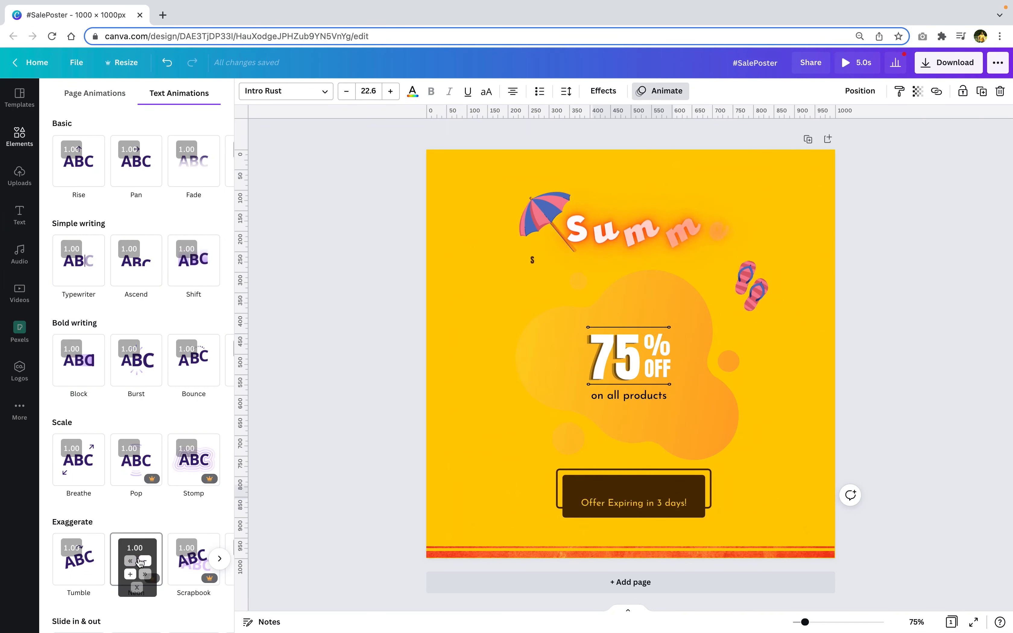
left_click(130, 577)
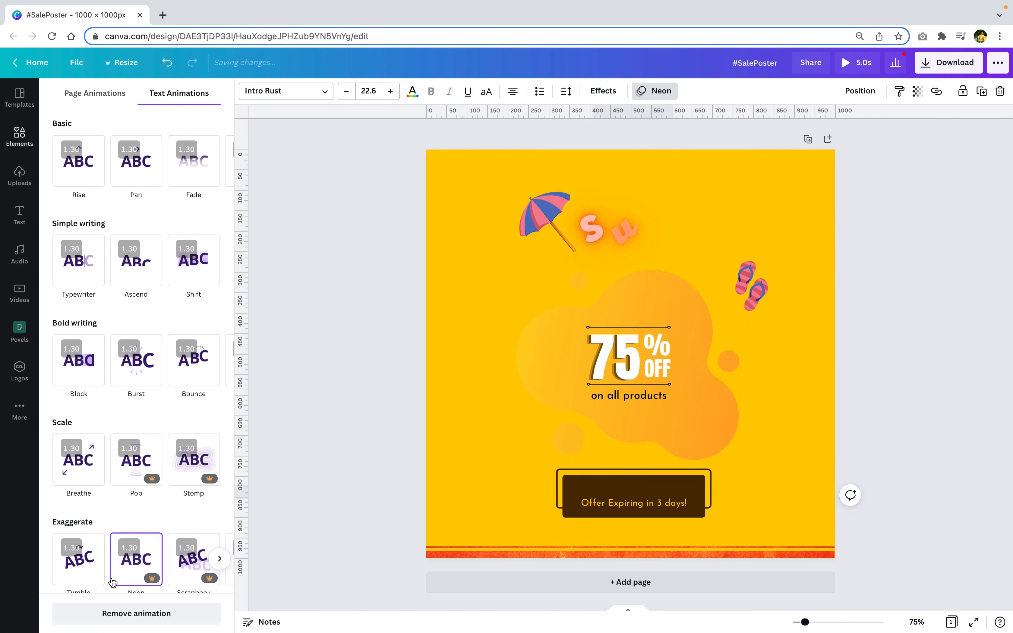
left_click(857, 63)
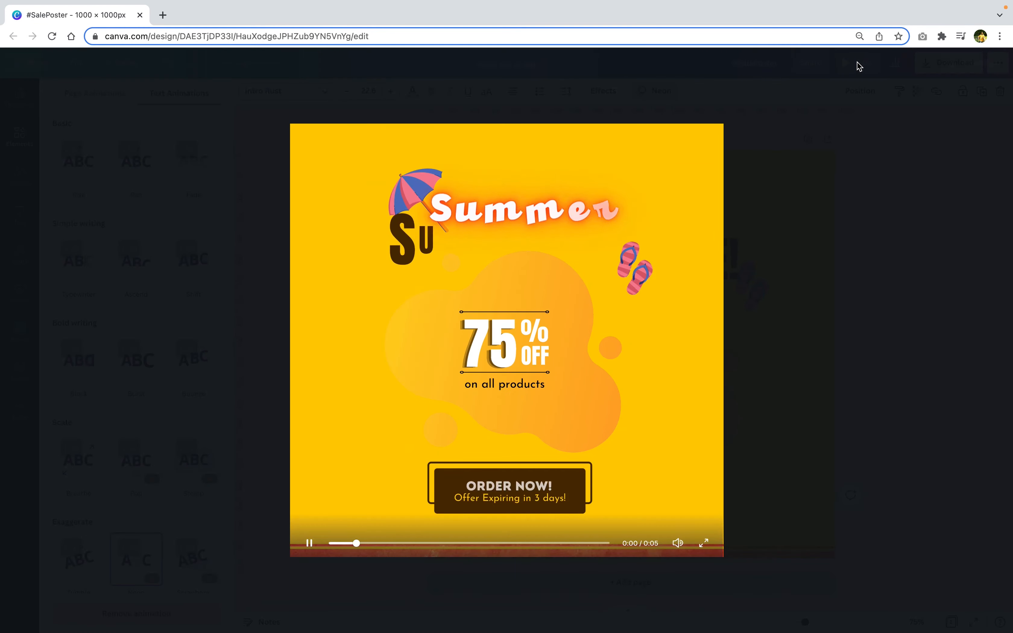
key("Escape")
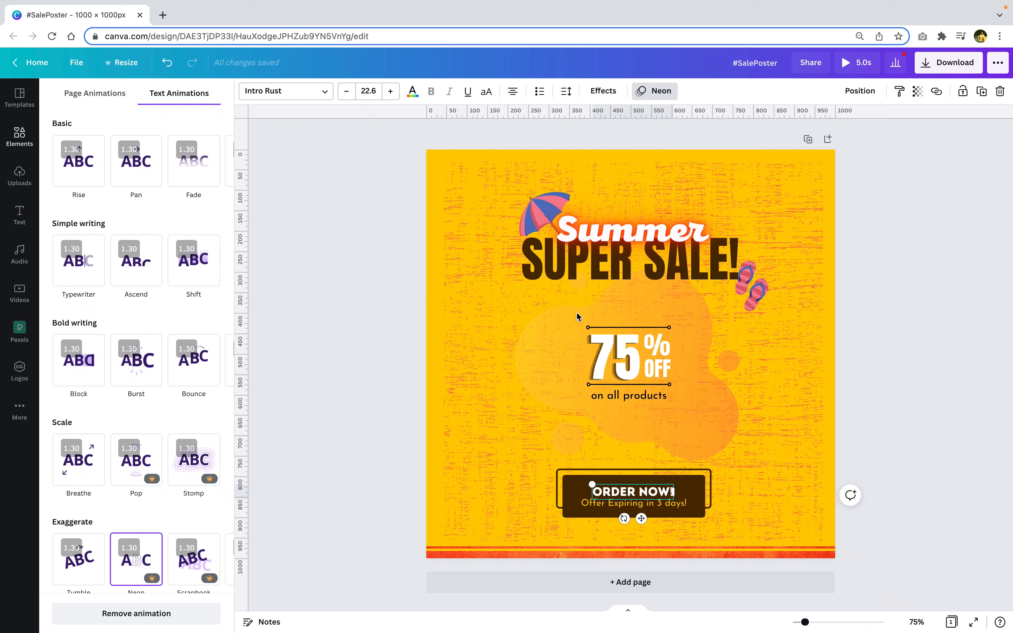
- Try the Rise element animation on the beach umbrella and remove it from the graphic
left_click(542, 211)
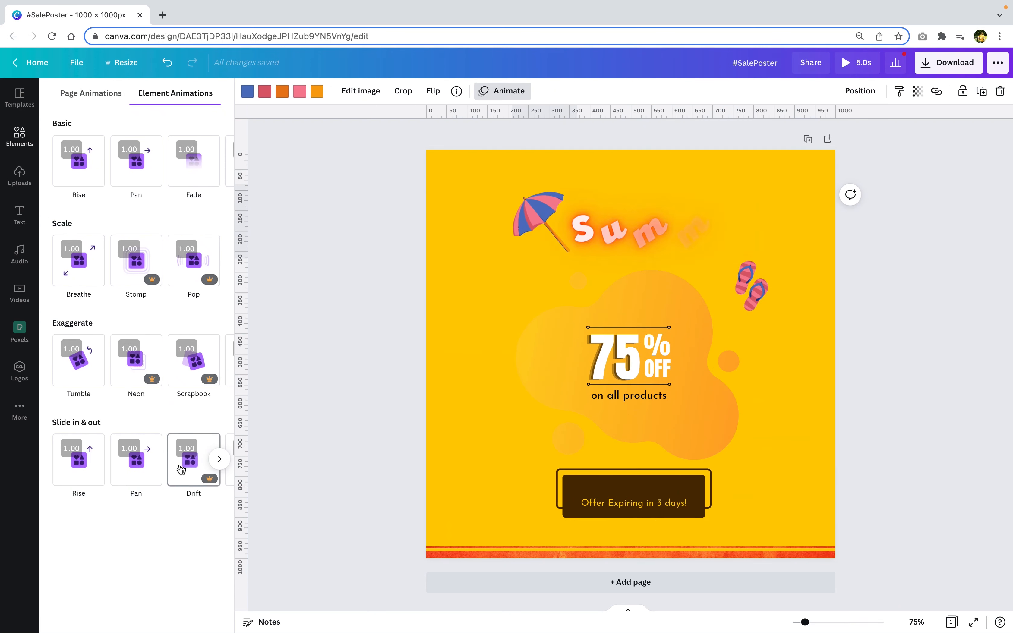
left_click(220, 459)
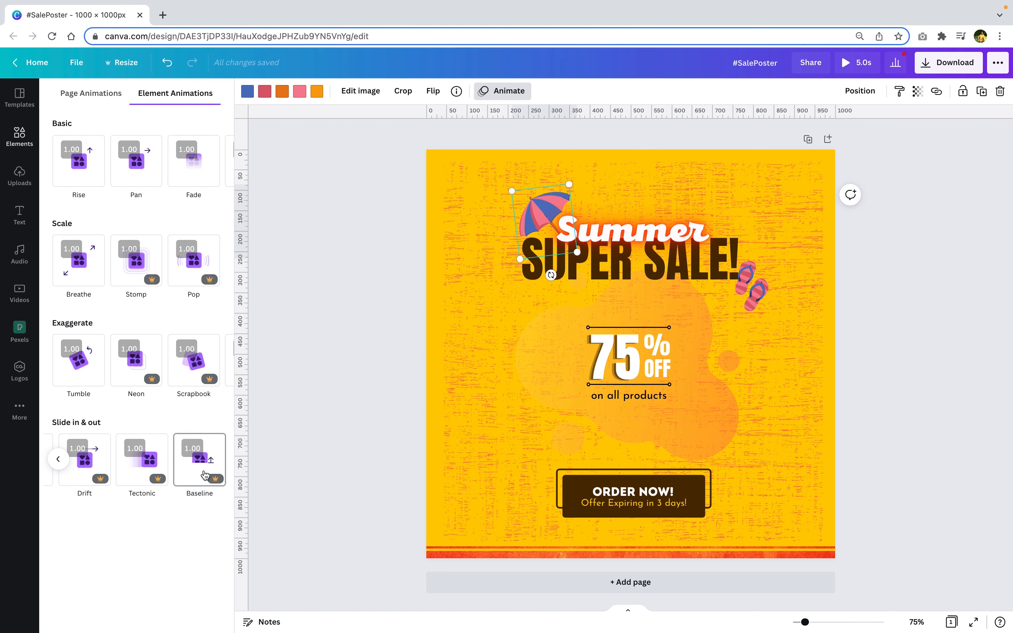
scroll(197, 477, "left", 3)
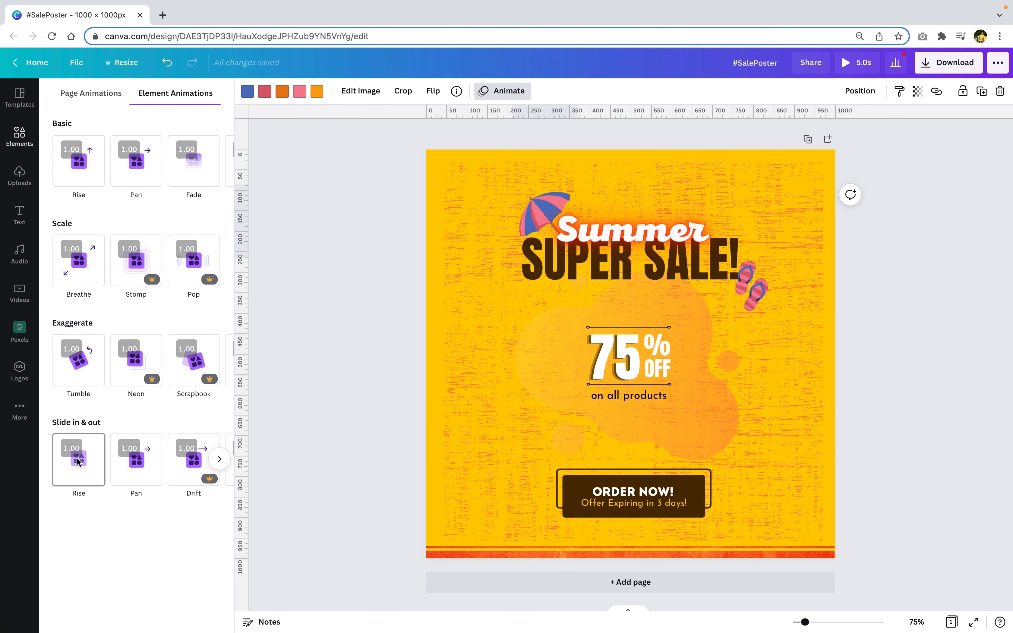
left_click(83, 464)
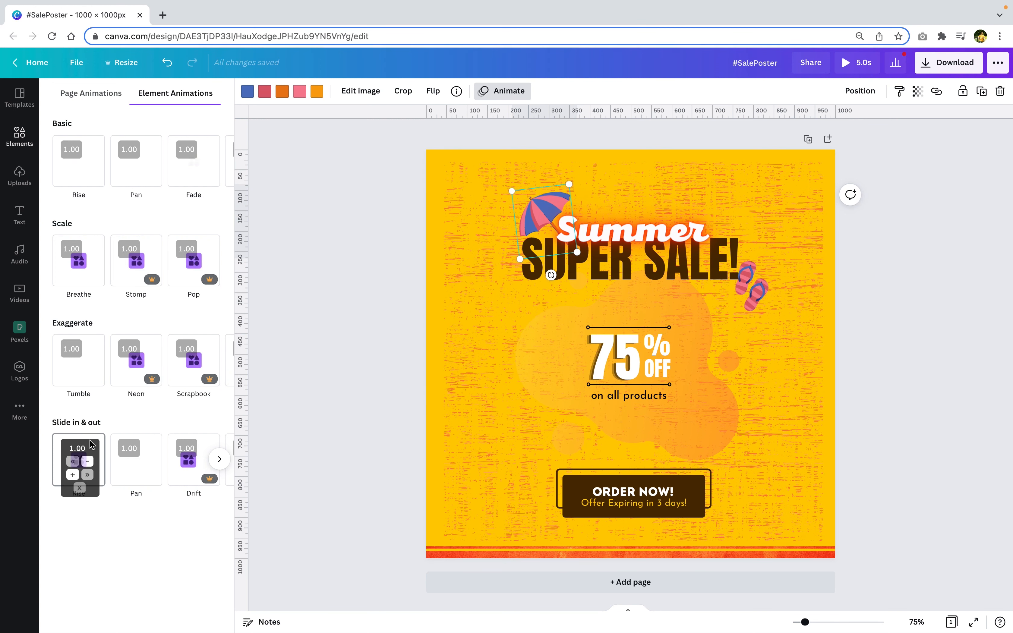
left_click(92, 456)
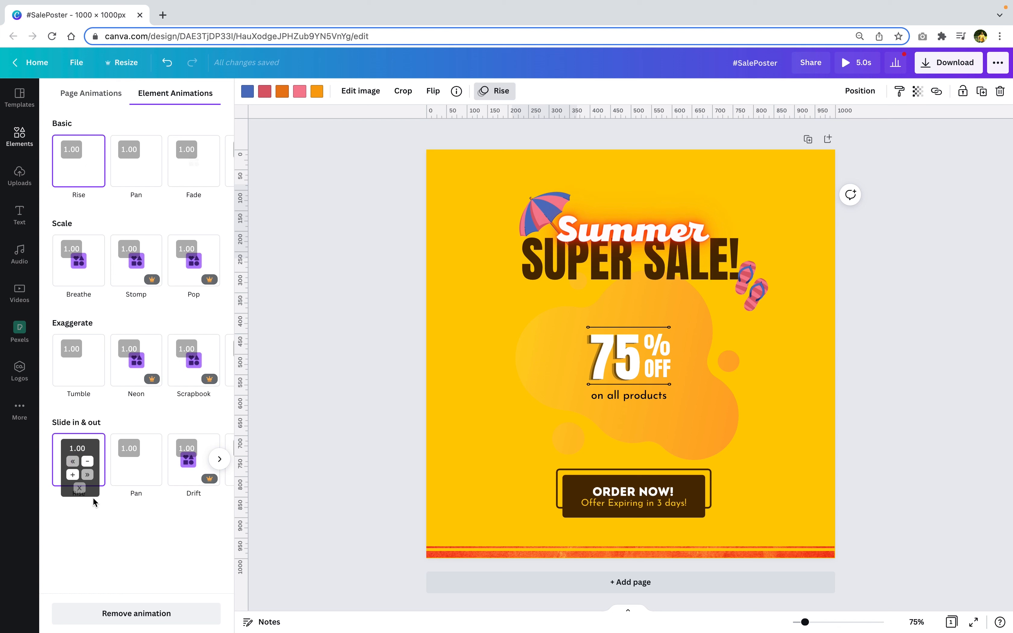
left_click(88, 462)
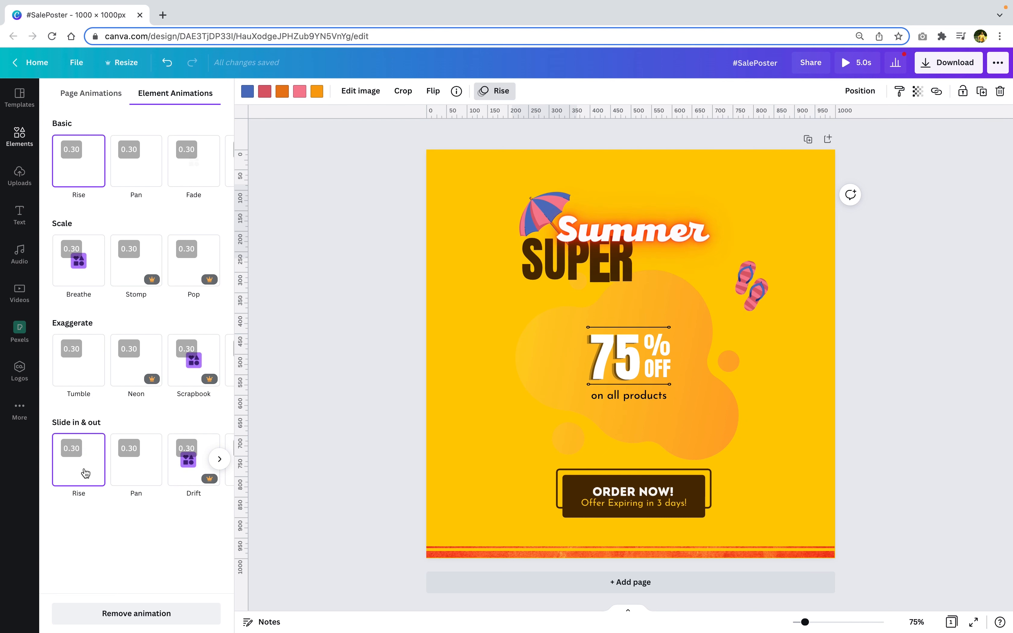
left_click(73, 475)
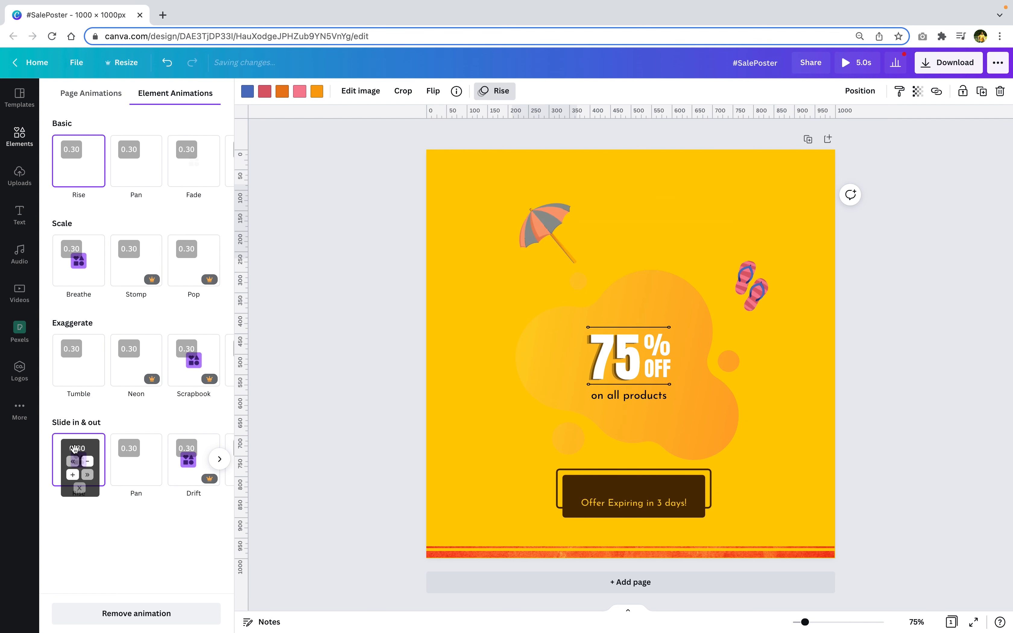
left_click(73, 475)
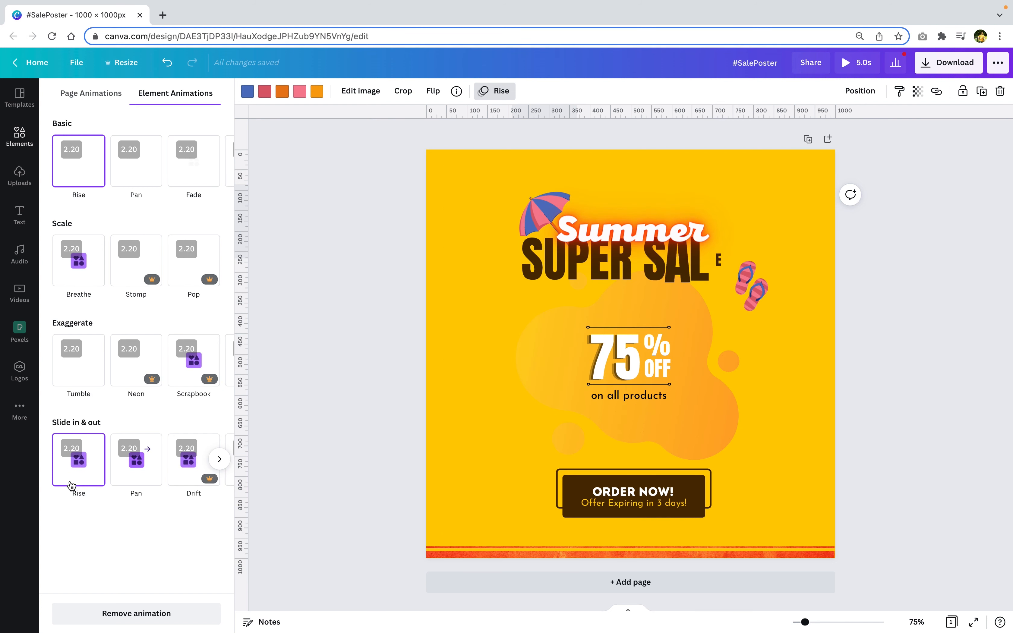
left_click(123, 613)
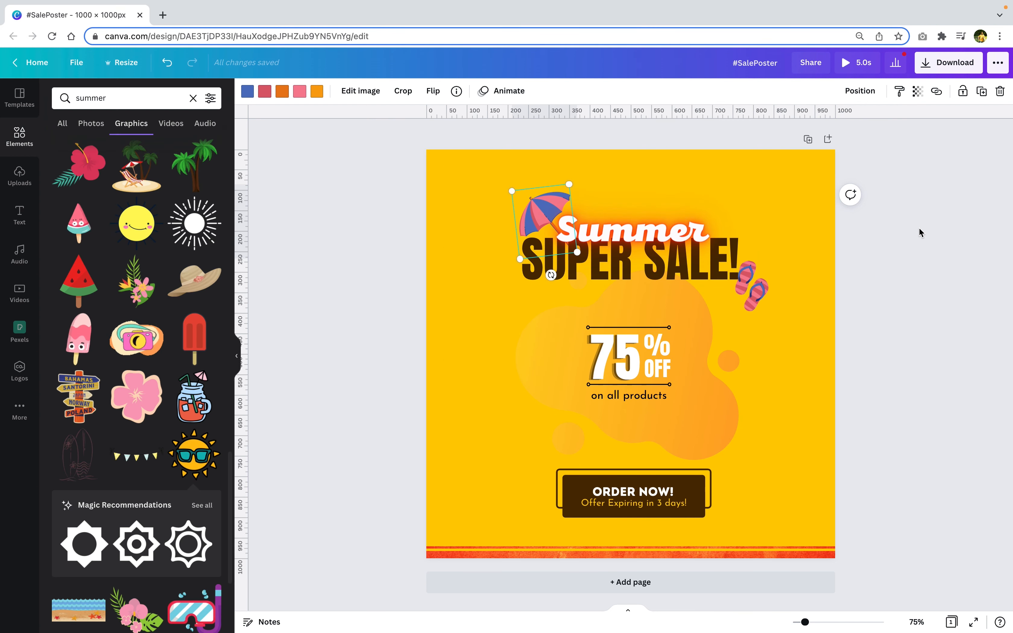
- Preview the full poster playback to review how the headline and button text animations run together
left_click(748, 304, "shift")
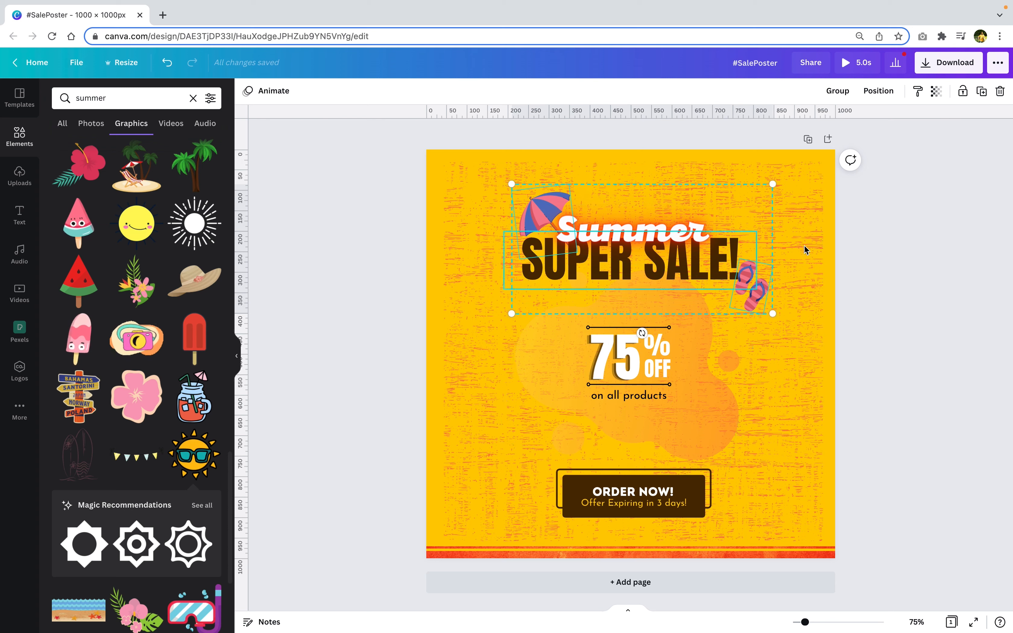
left_click(866, 252)
left_click(857, 63)
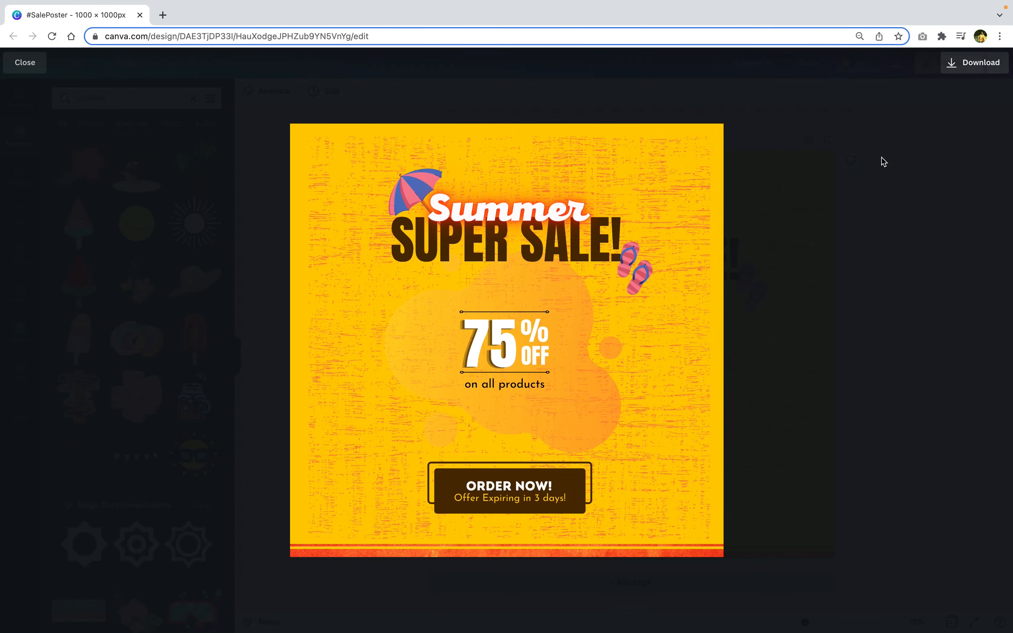
key("Escape")
left_click(858, 64)
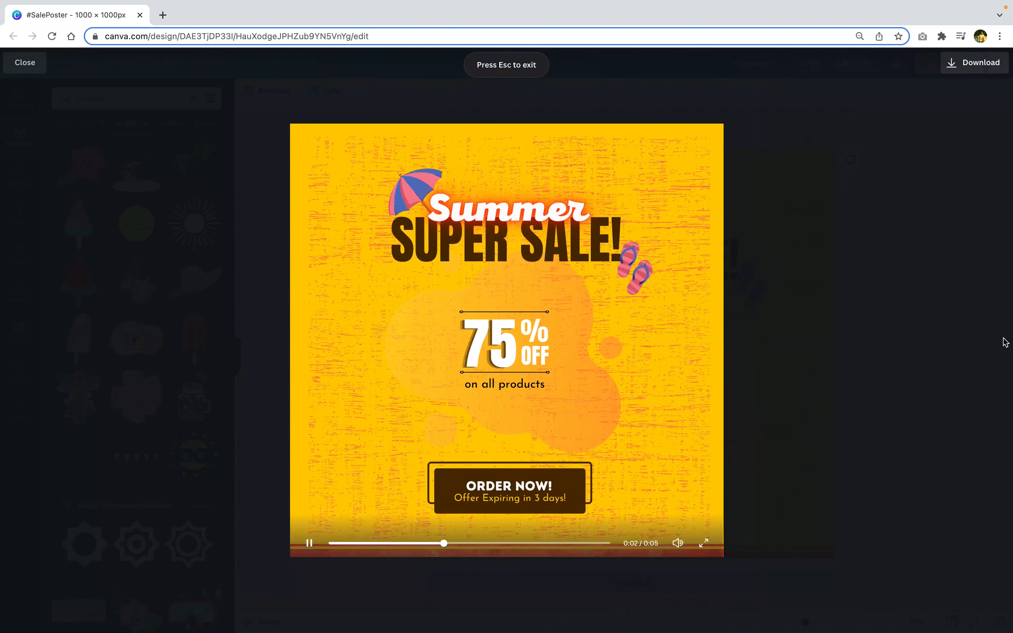
left_click(27, 58)
- Group the dark brown order button with its outline and both text lines
left_click(584, 502)
left_click(646, 491, "shift")
left_click(701, 490, "shift")
left_click(843, 91)
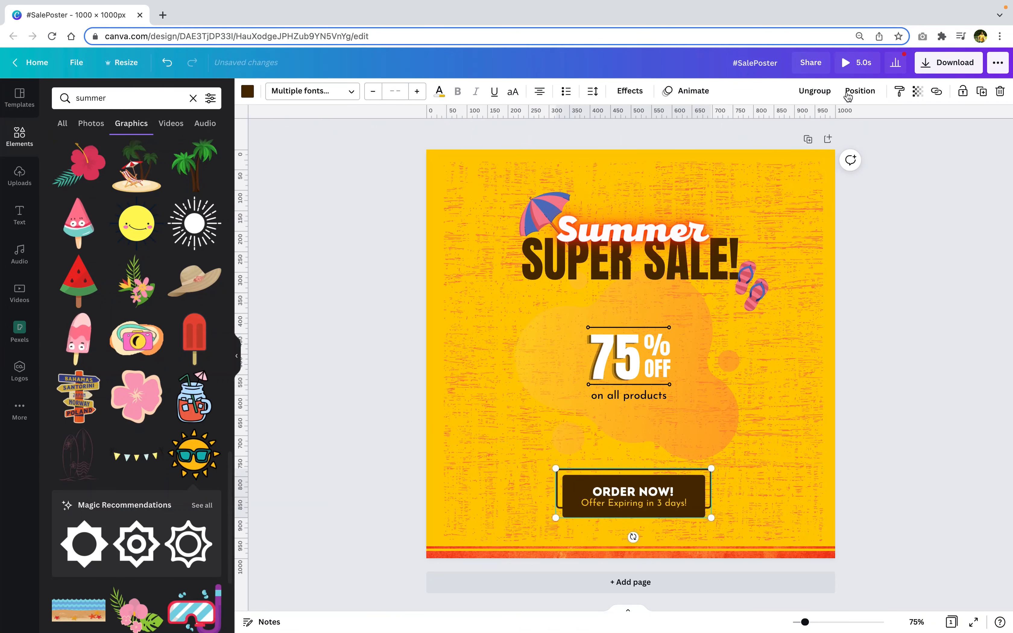
- Apply the Neon element animation to the grouped order button and raise the animation preview speed to 2.30
left_click(672, 93)
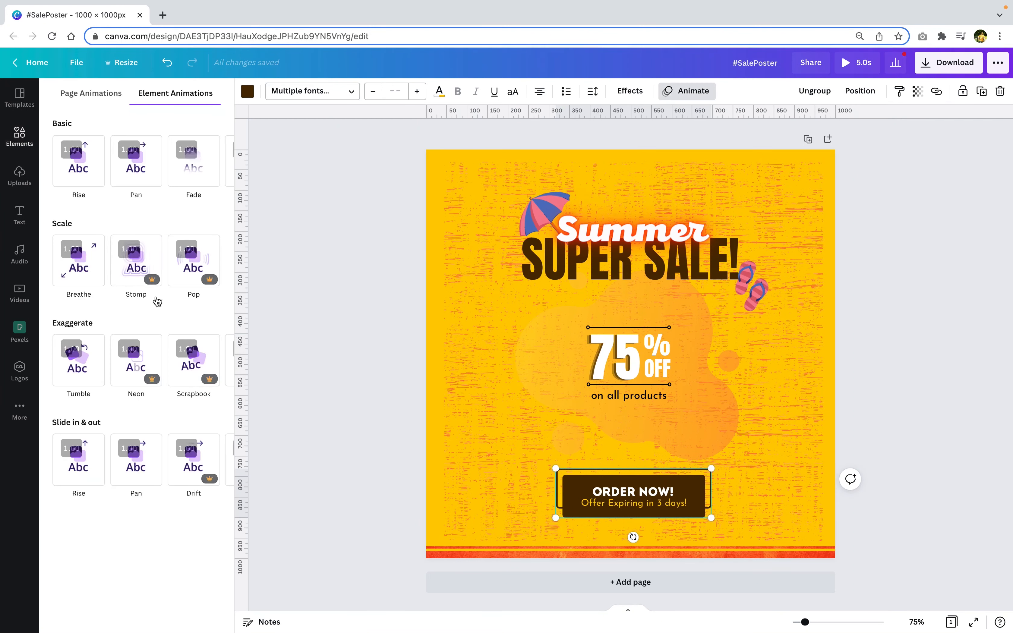
left_click(132, 371)
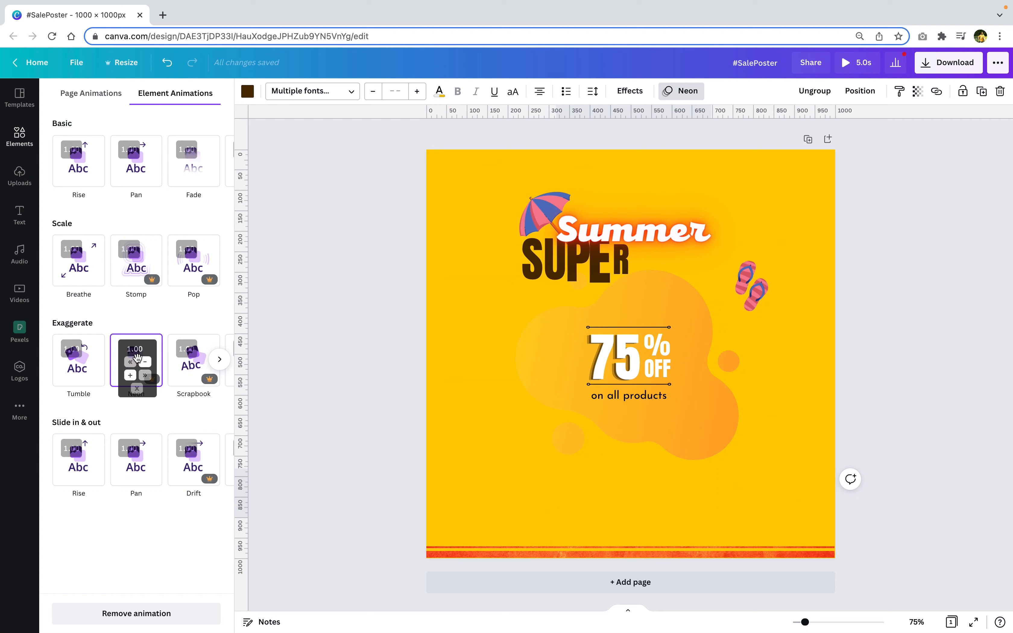
left_click(131, 375)
left_click(132, 379)
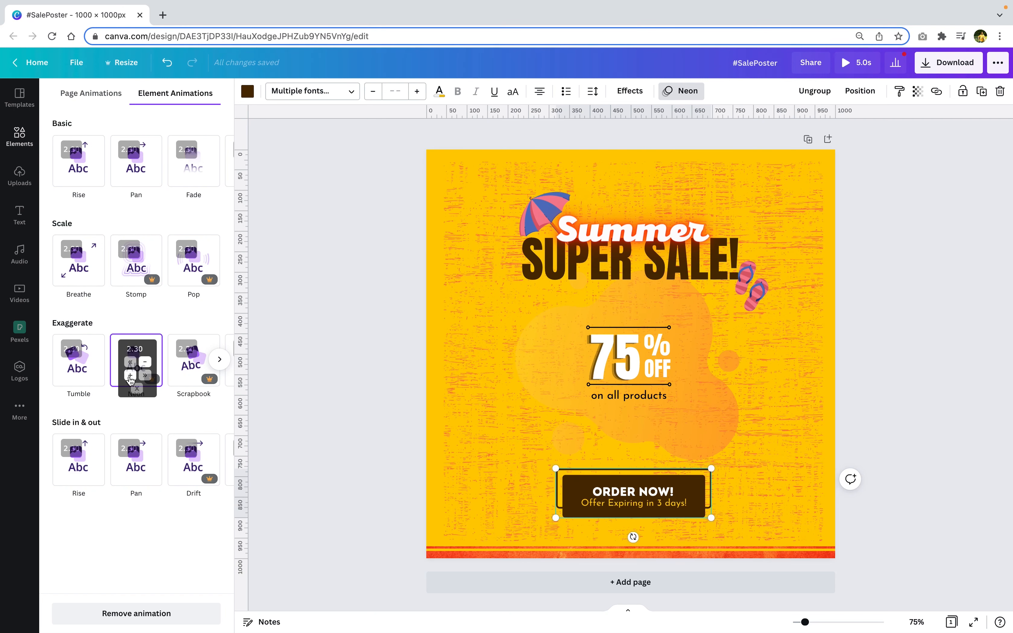
- Preview the poster's full playback and download the #SalePoster design as an MP4 video
left_click(848, 59)
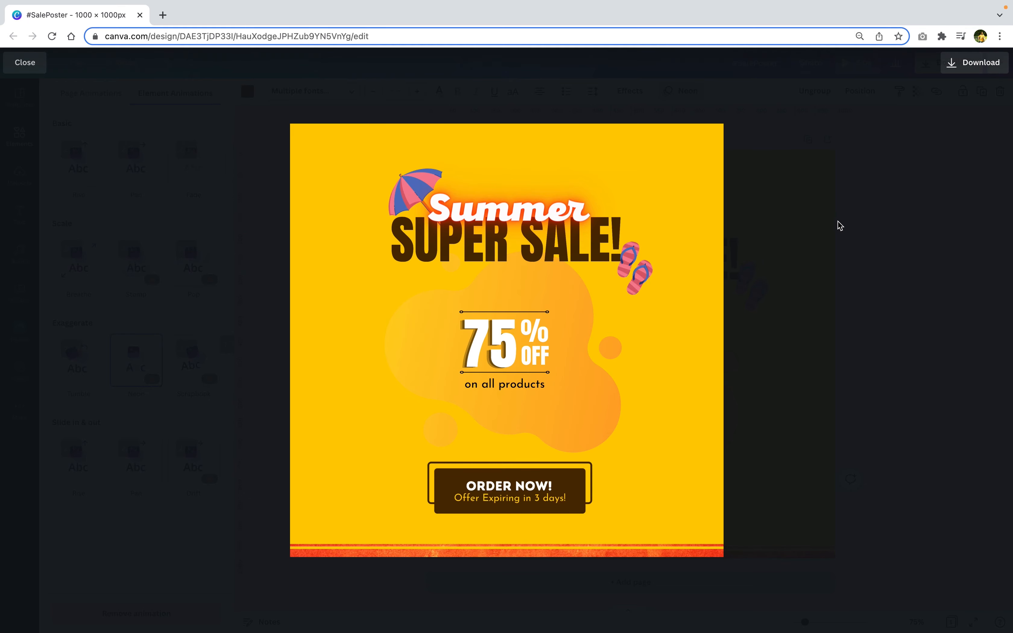
key("Escape")
left_click(332, 391)
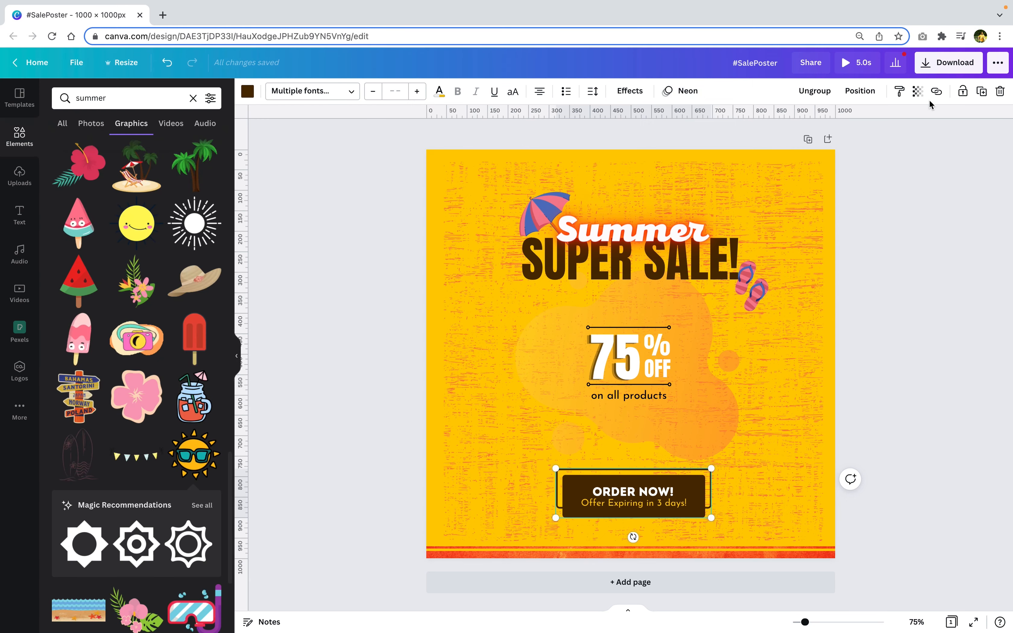
left_click(956, 63)
left_click(908, 191)
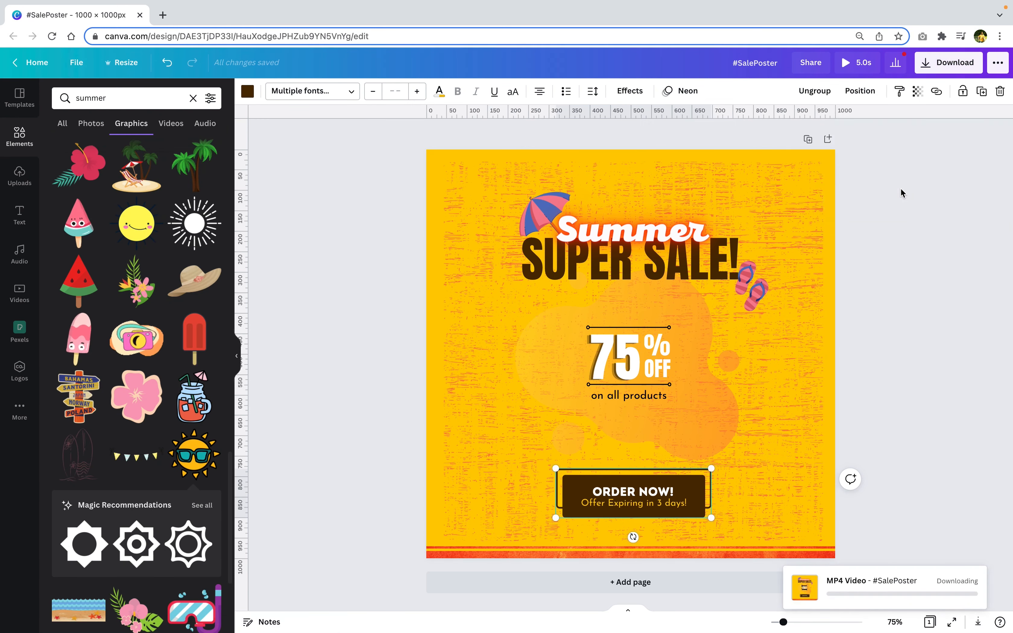